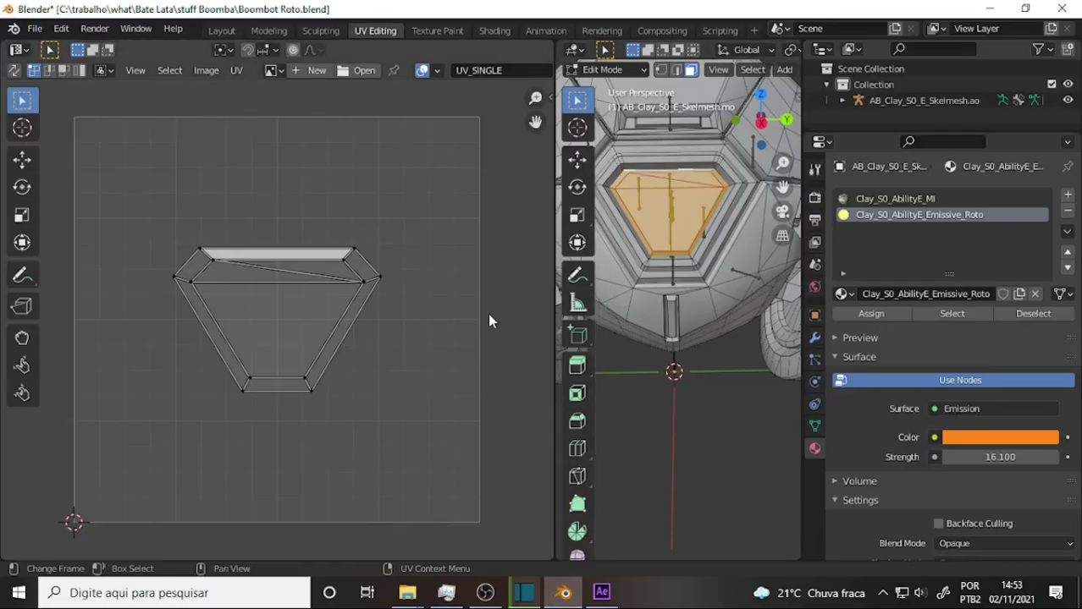
Switch from Blender to the After Effects project with the Boombot composition.
left_click(601, 593)
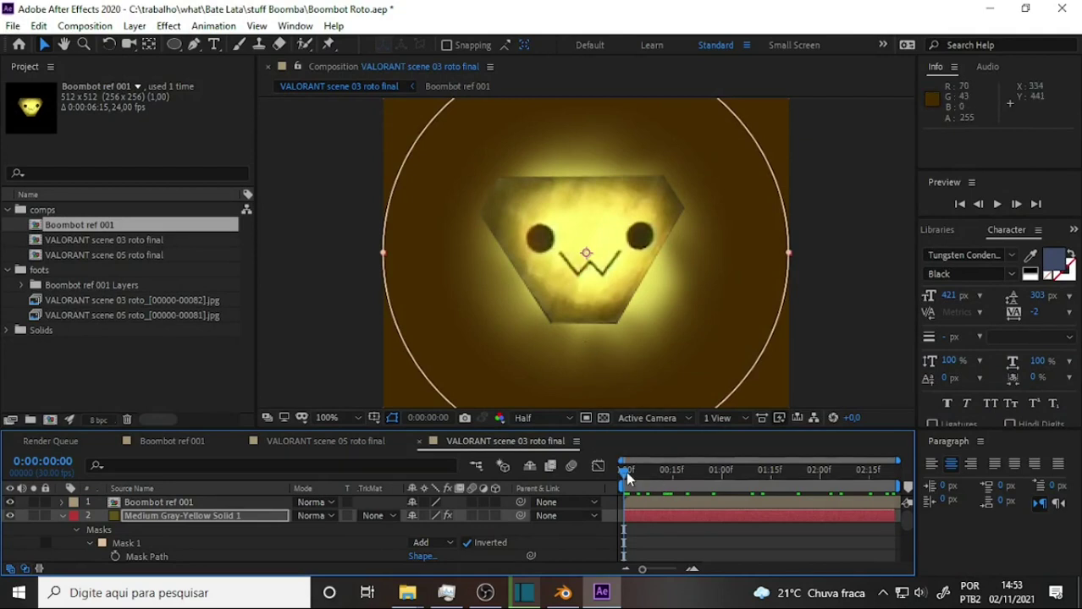
Move the VALORANT scene 03 roto footage layer to the top of the layer stack.
left_click(61, 516)
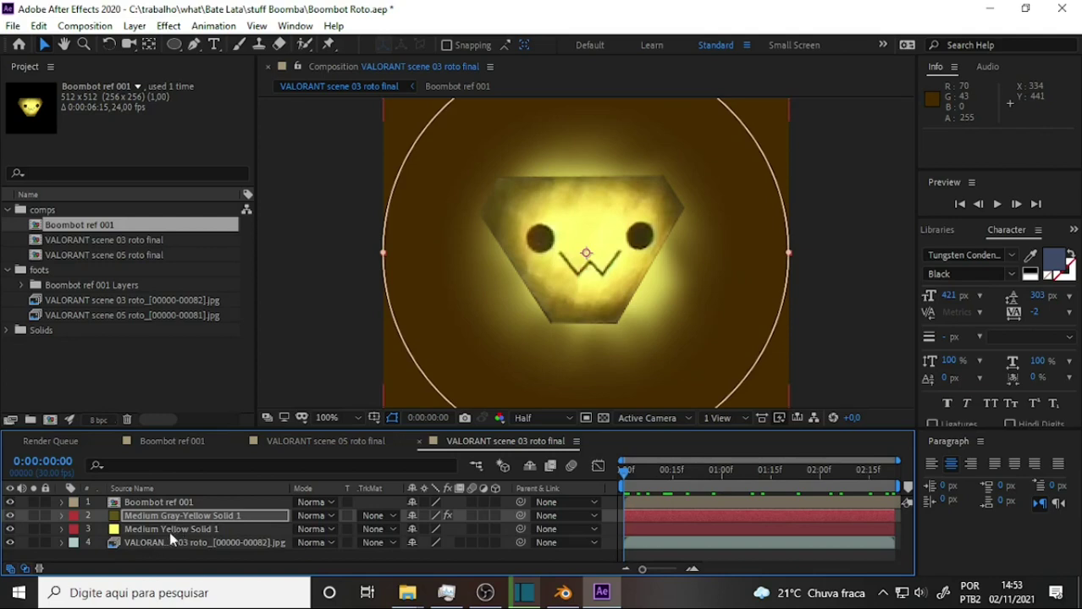
left_click(154, 542)
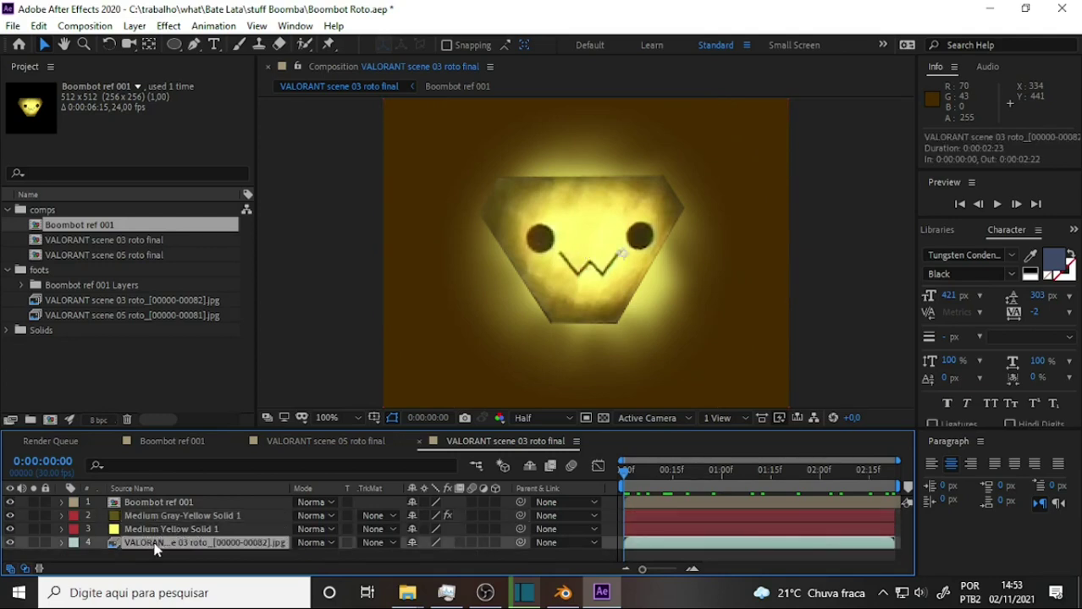
left_click_drag(154, 545, 167, 505)
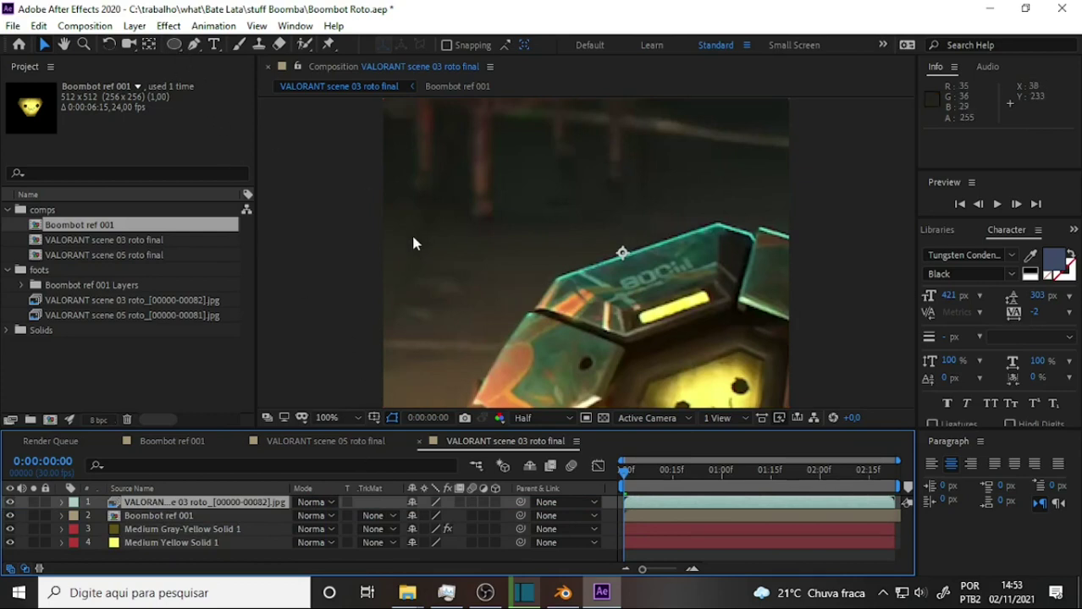
Set the viewer magnification to 50% and bring up the shape tool choices.
left_click(335, 418)
left_click(336, 279)
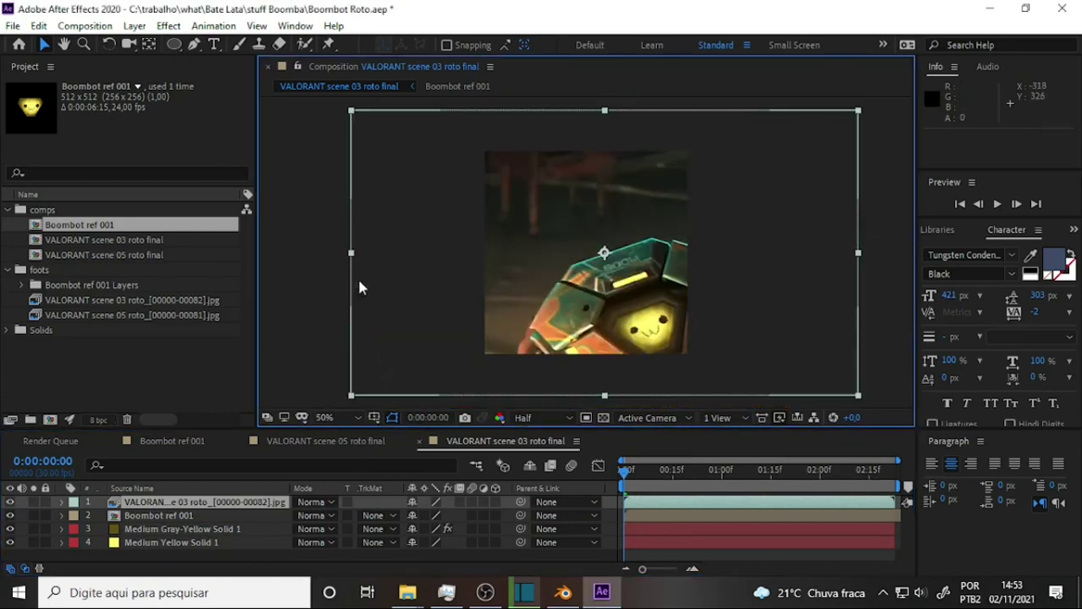
left_click_drag(173, 44, 225, 46)
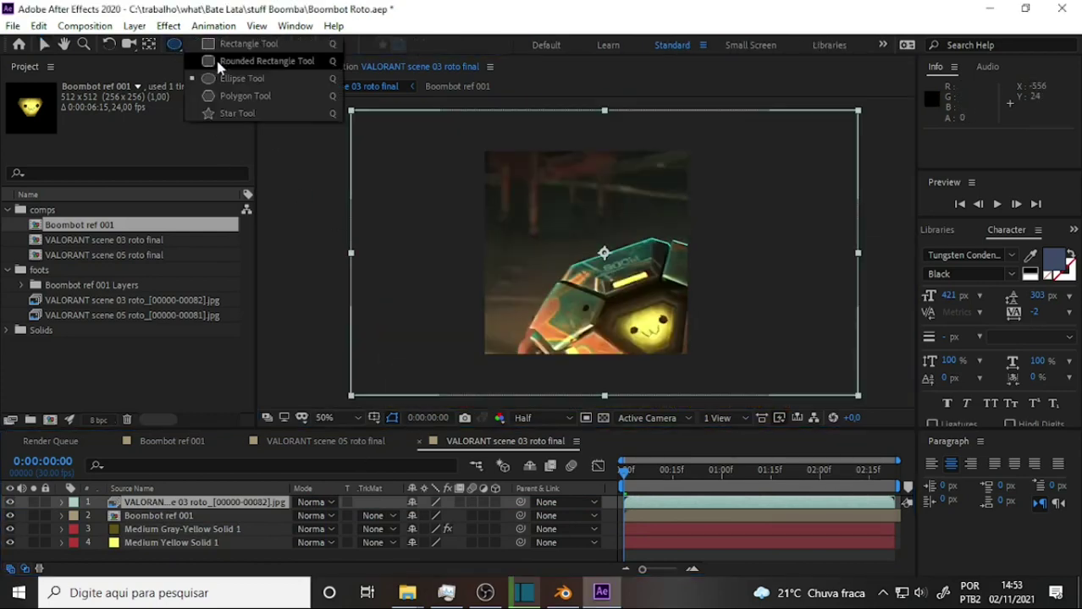
Draw a rectangle mask cropping the VALORANT footage to a tall strip on the right.
left_click(226, 44)
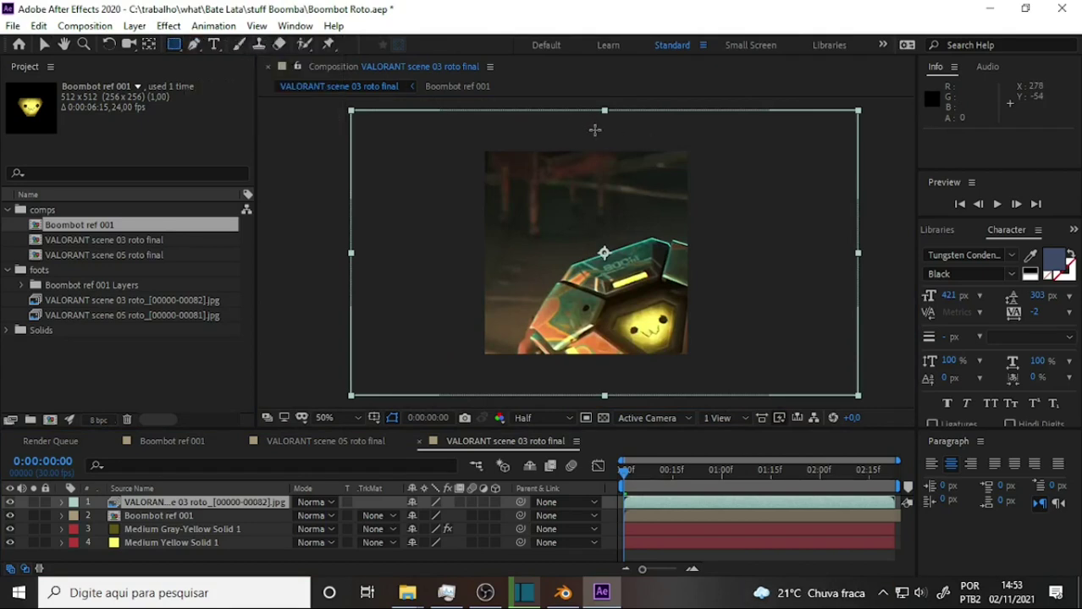
left_click_drag(595, 131, 702, 367)
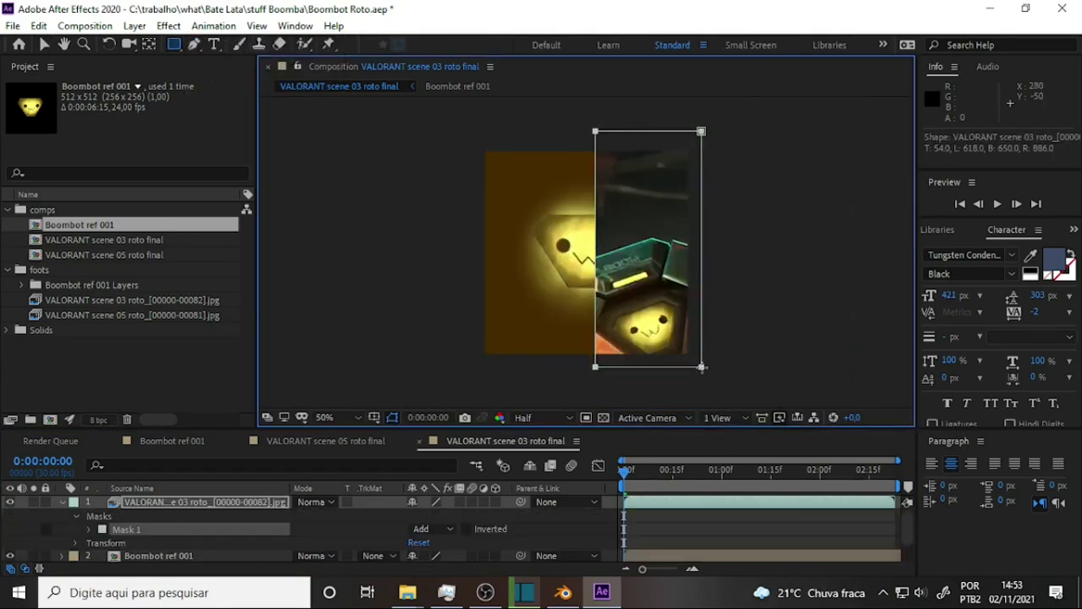
mouse_move(626, 470)
left_mouse_down()
mouse_move(717, 474)
mouse_move(656, 472)
left_mouse_up()
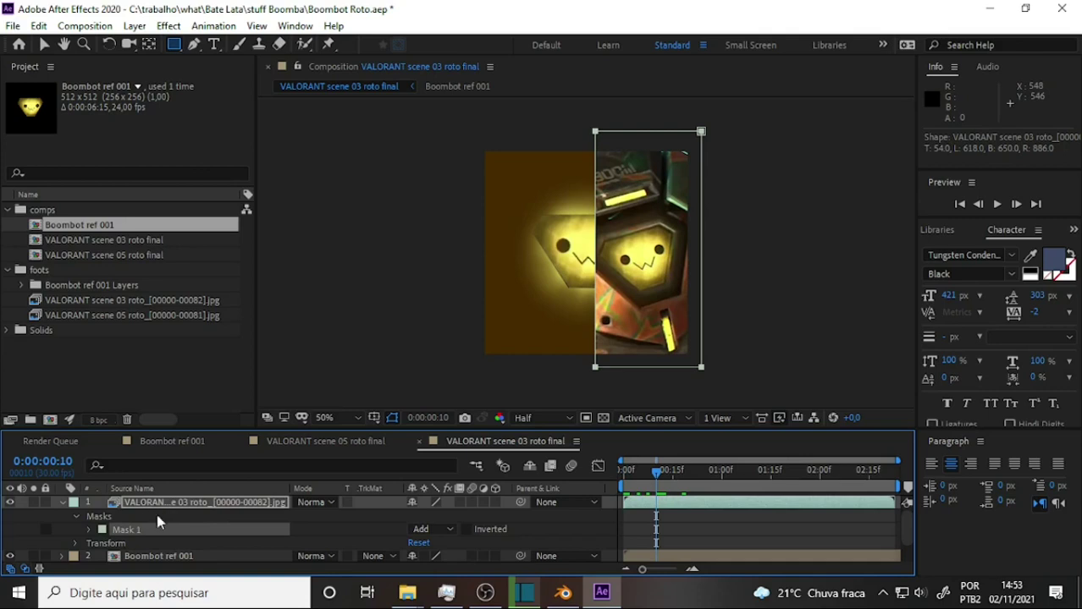
Place the footage layer below Boombot ref 001 and preview it back to frame one.
left_click_drag(160, 508, 157, 539)
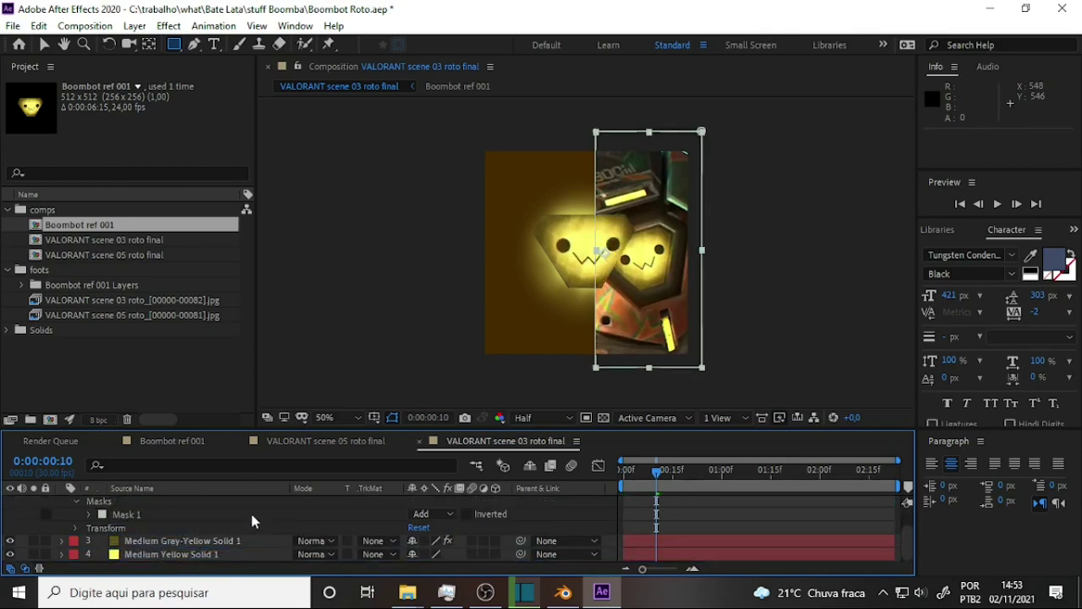
left_click_drag(656, 476, 931, 461)
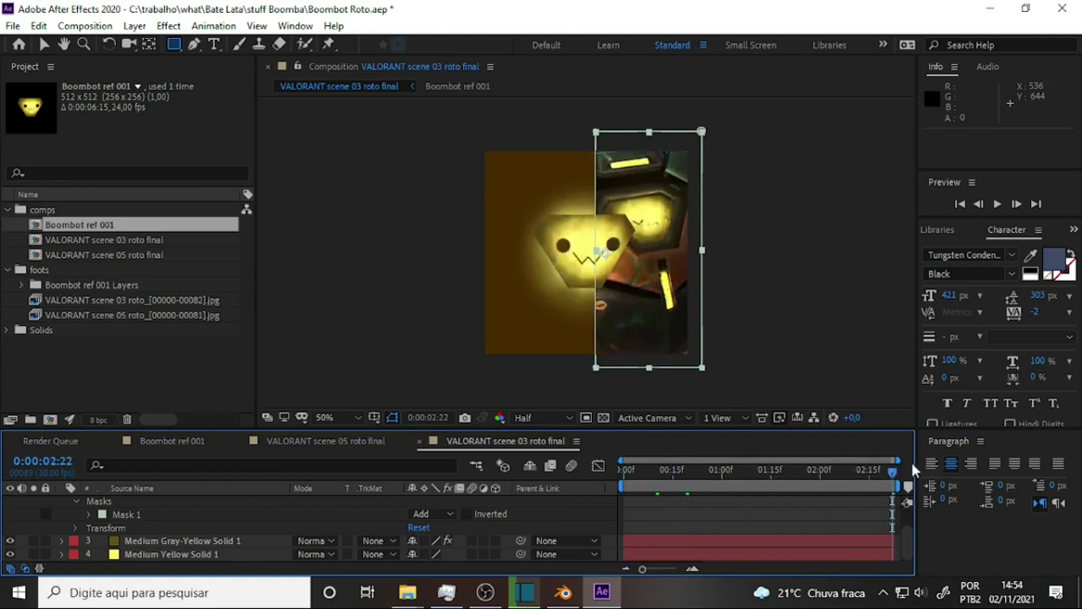
mouse_move(882, 464)
left_mouse_down()
mouse_move(553, 501)
mouse_move(936, 481)
mouse_move(570, 508)
left_mouse_up()
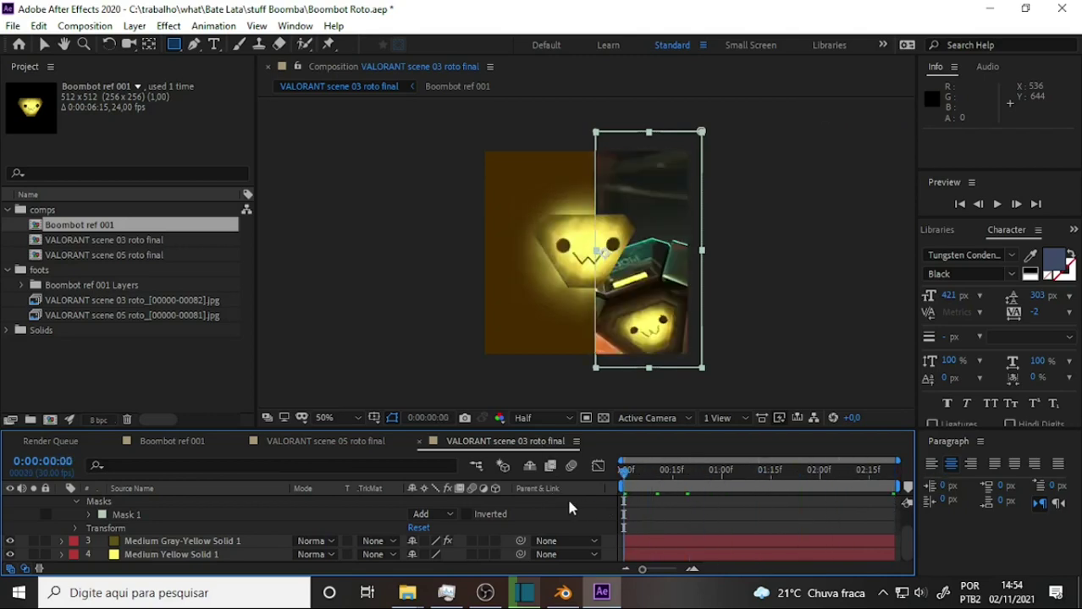
left_click(334, 418)
View the composition at 100% and collapse the footage layer's mask properties in the timeline.
left_click(349, 291)
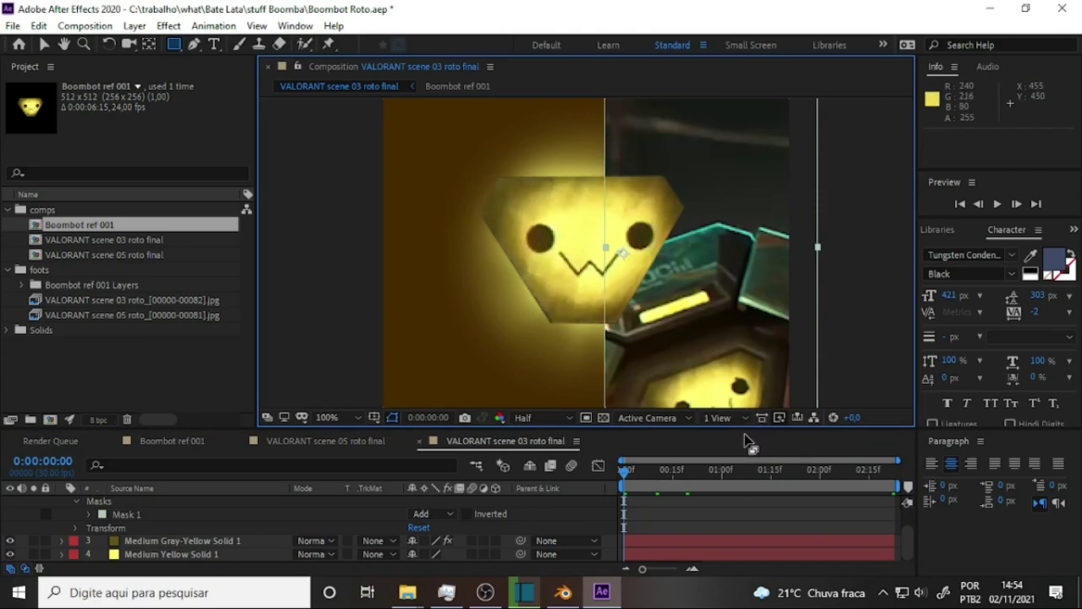
left_click(908, 551)
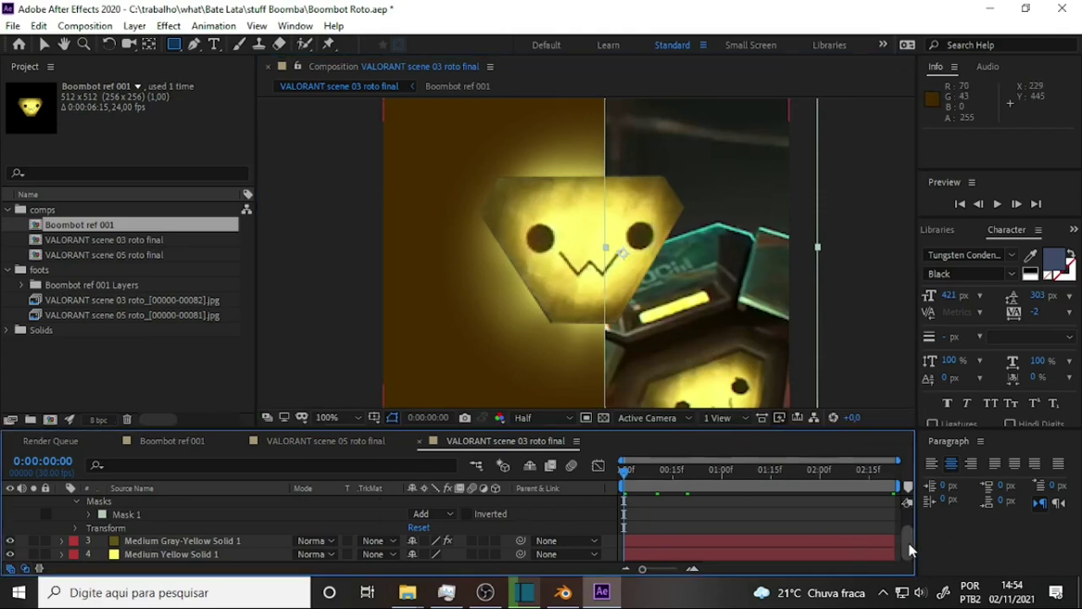
scroll(908, 550, "up", 2)
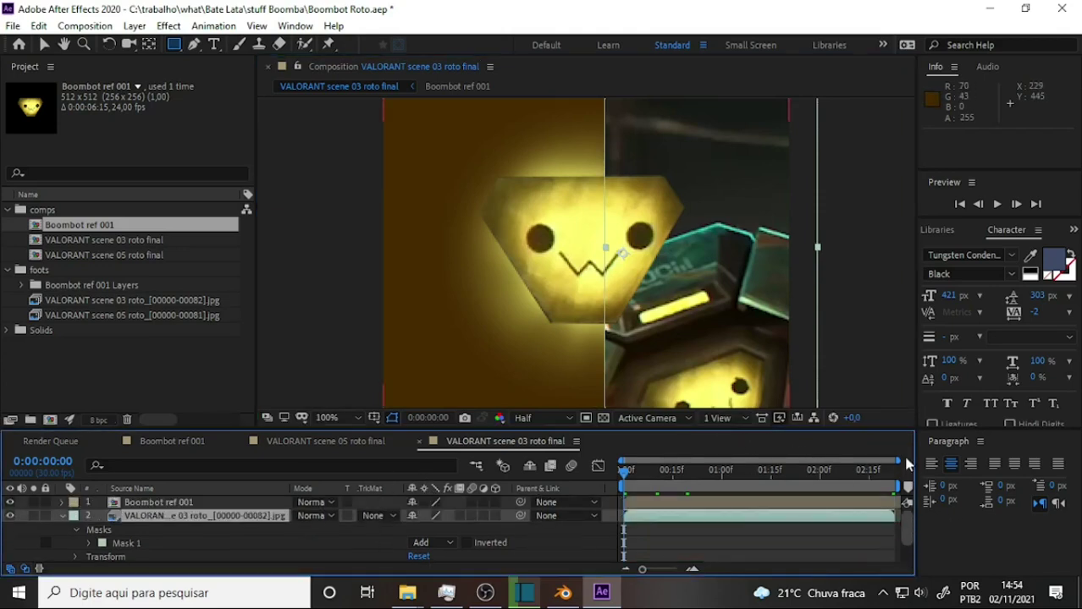
left_click(61, 515)
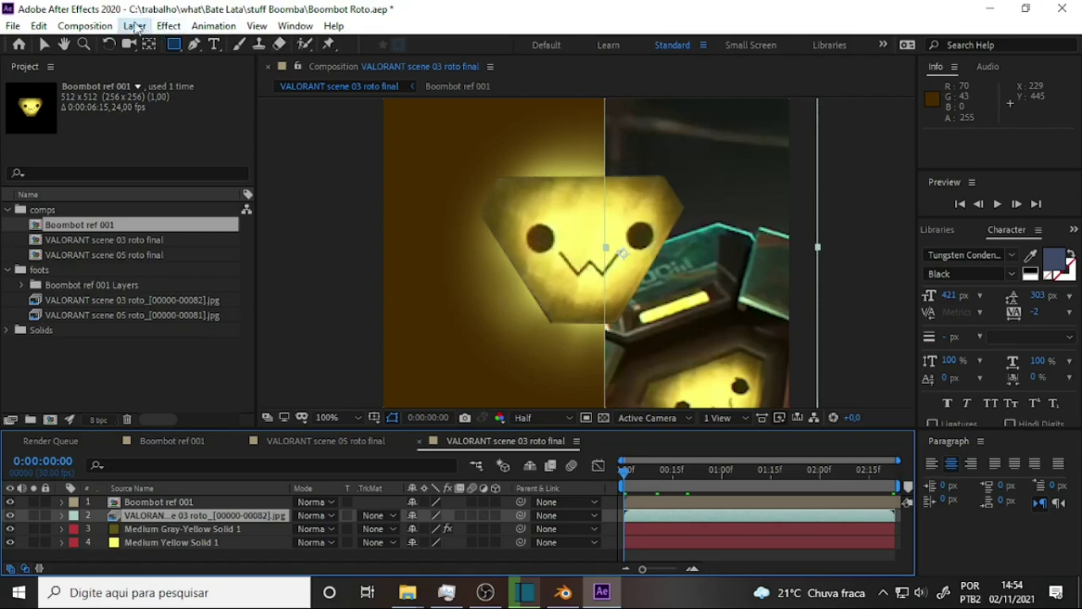
Create an 80 × 80 px black (000000) solid named Black Solid 1.
left_click(168, 25)
mouse_move(135, 25)
mouse_move(155, 44)
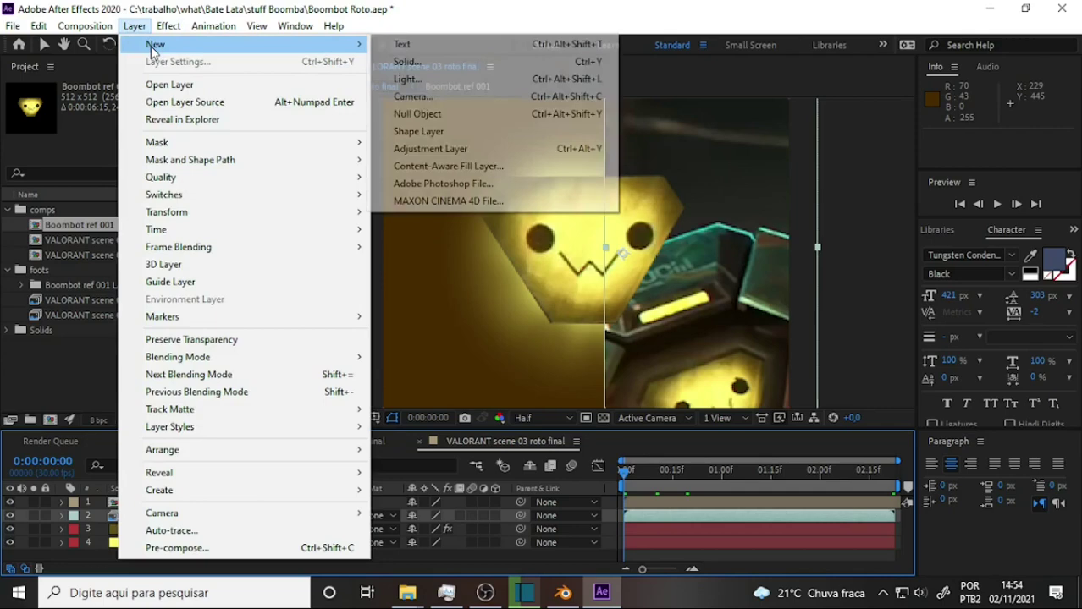
left_click(406, 62)
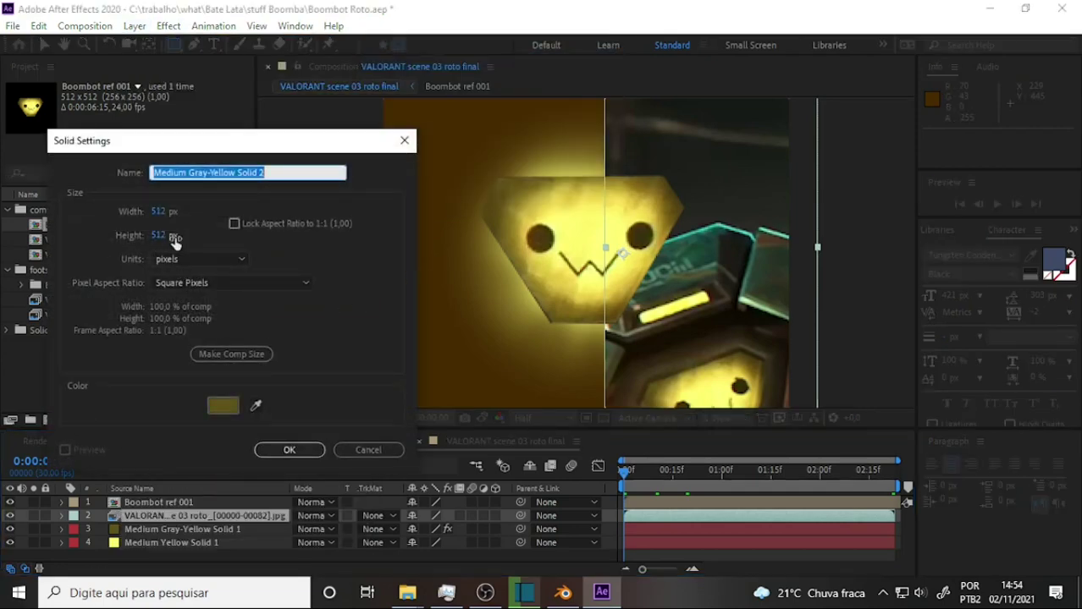
left_click(168, 211)
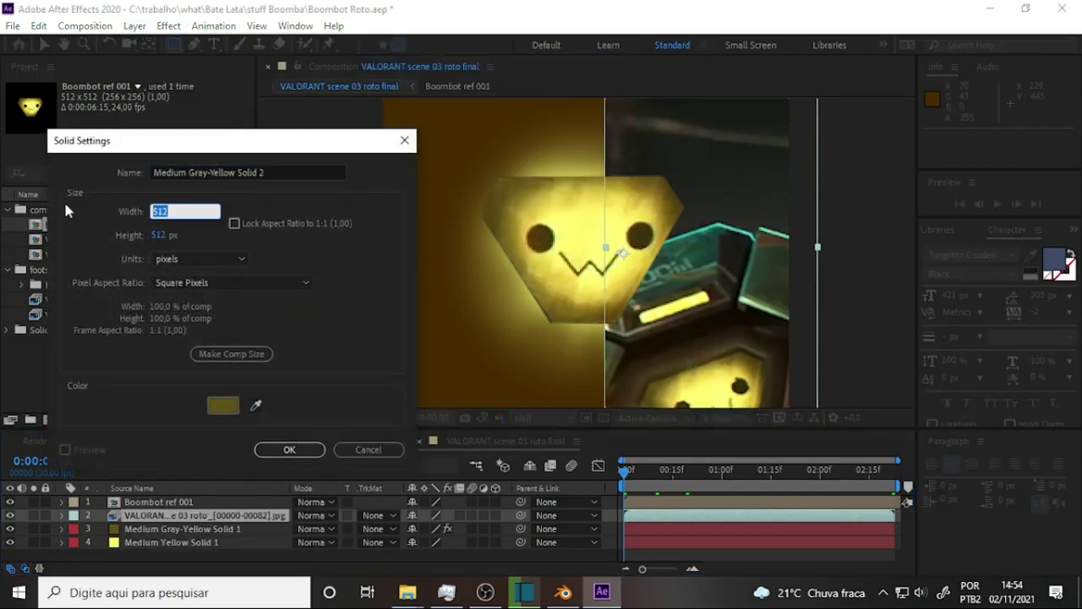
type("80")
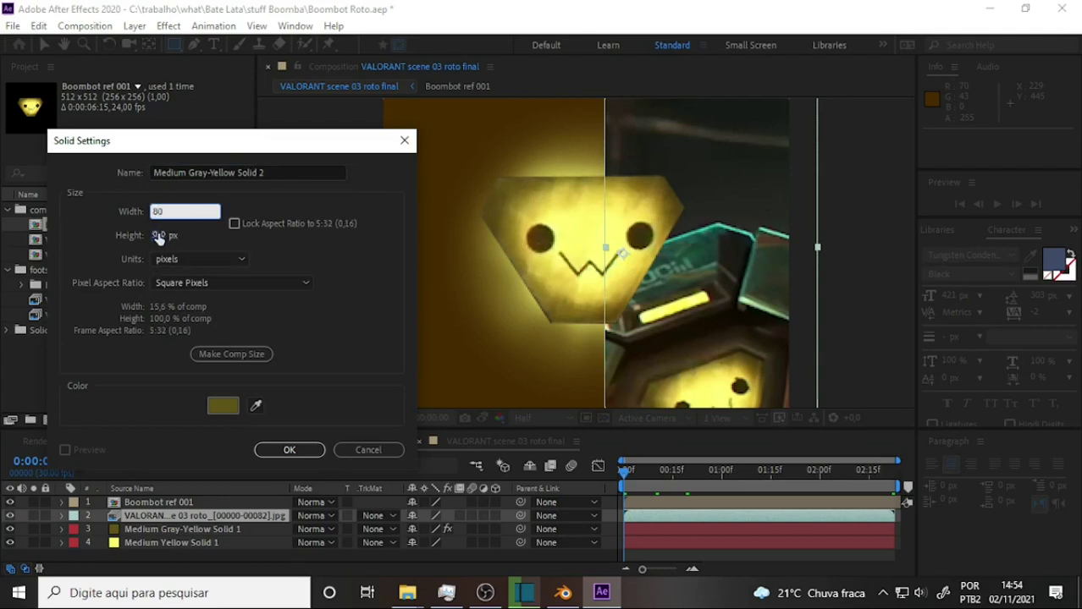
left_click(168, 236)
type("80")
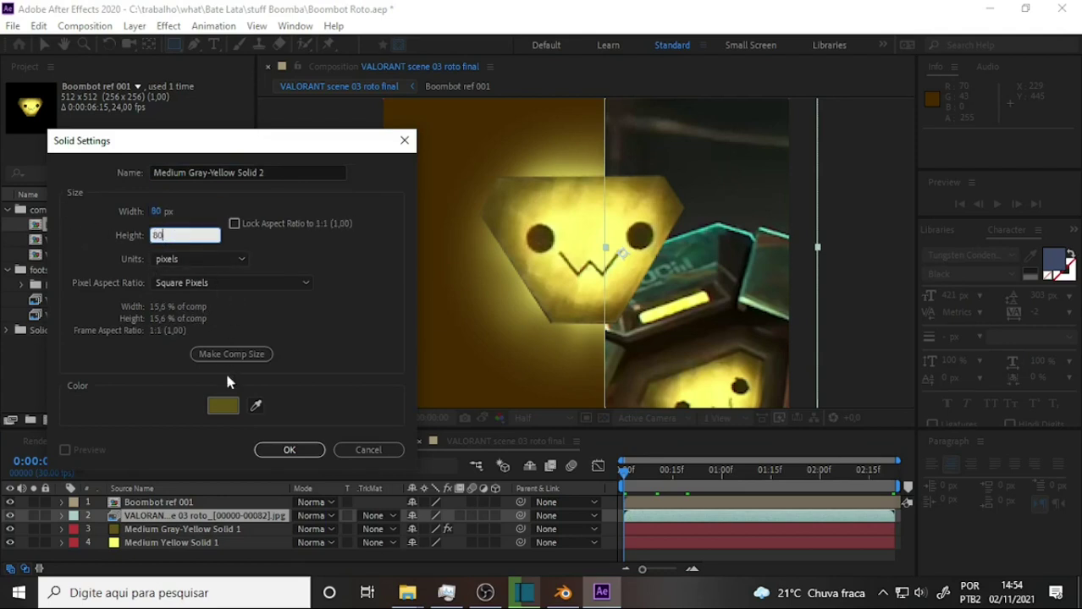
left_click(222, 405)
type("000000")
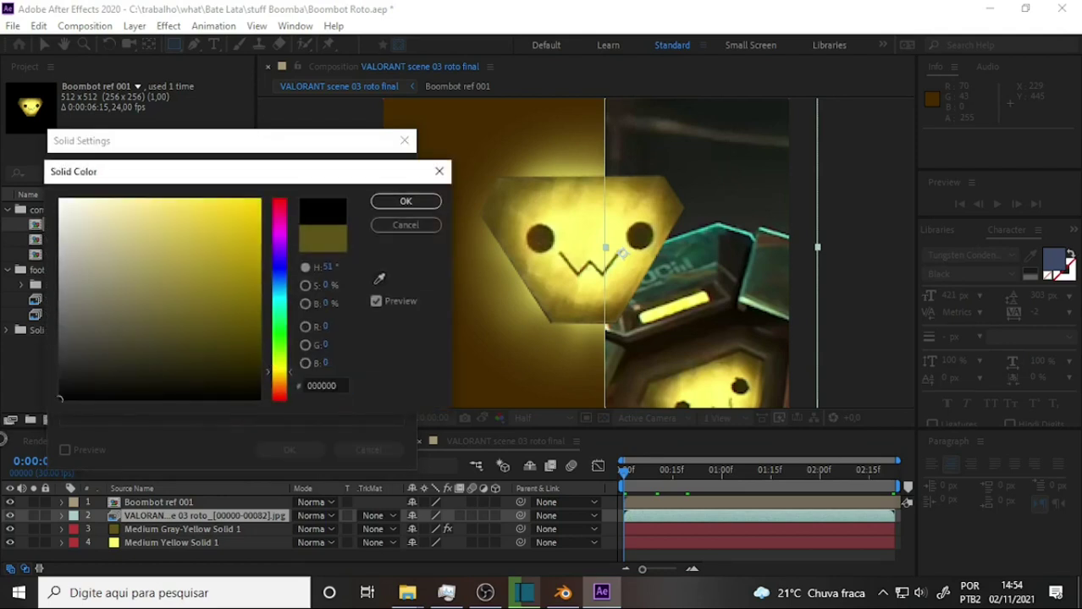
left_click(406, 202)
left_click(289, 452)
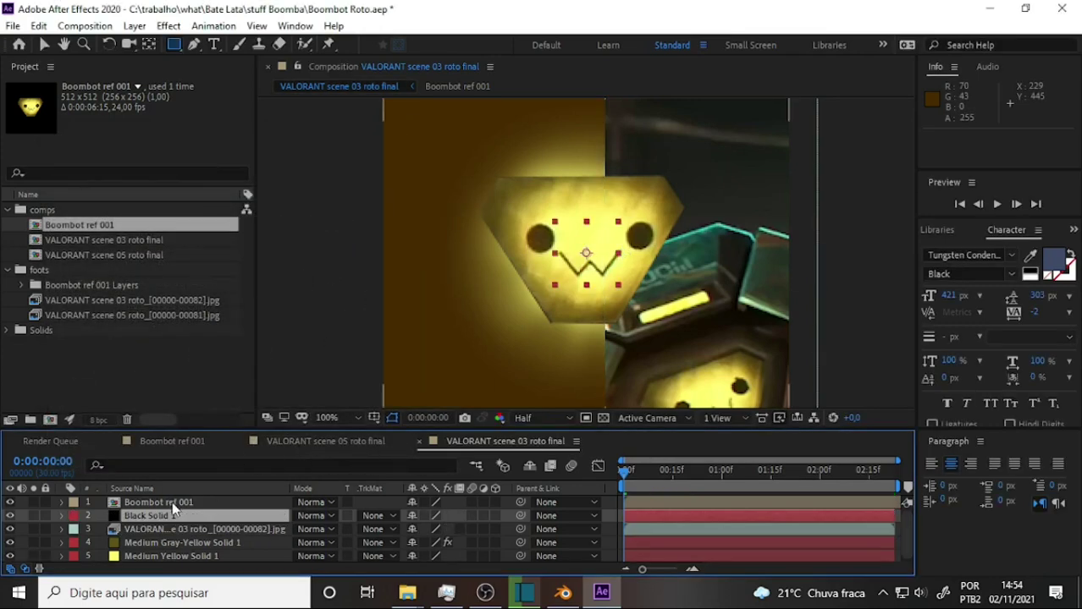
Move Black Solid 1 to the top and turn it into a circle with an ellipse mask.
left_click_drag(169, 518, 164, 503)
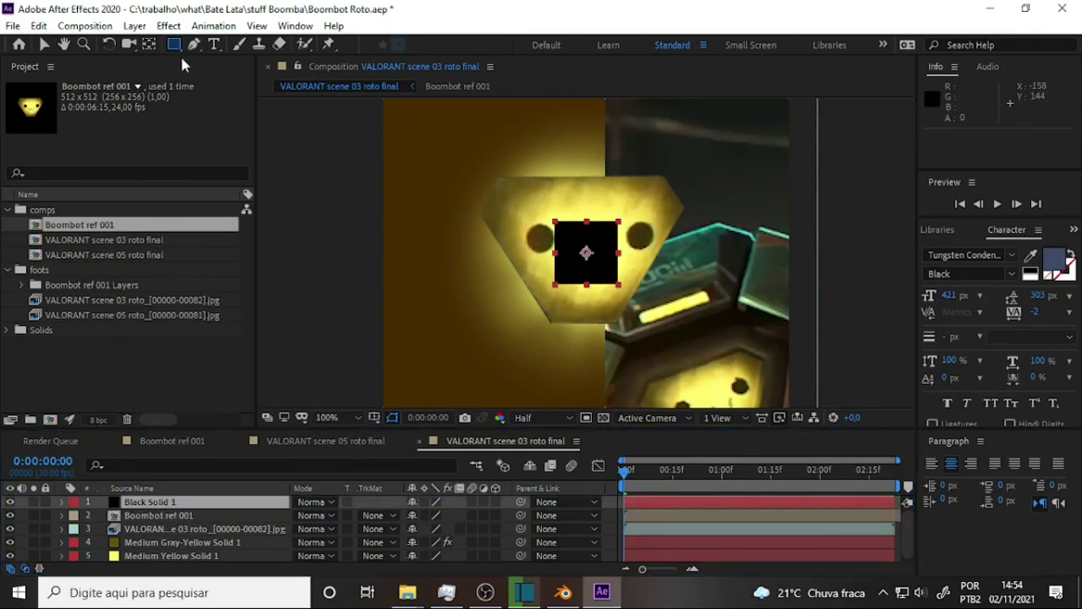
left_click_drag(175, 49, 229, 77)
double_click(173, 45)
key("v")
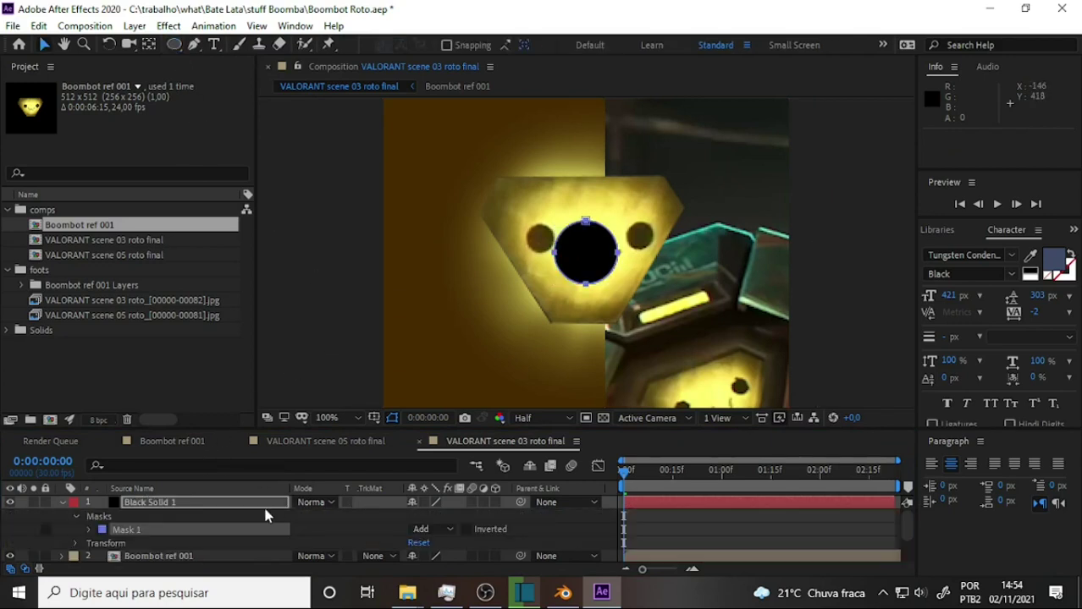
Position the black circle near the left eye and scale it to 54%.
left_click(174, 504)
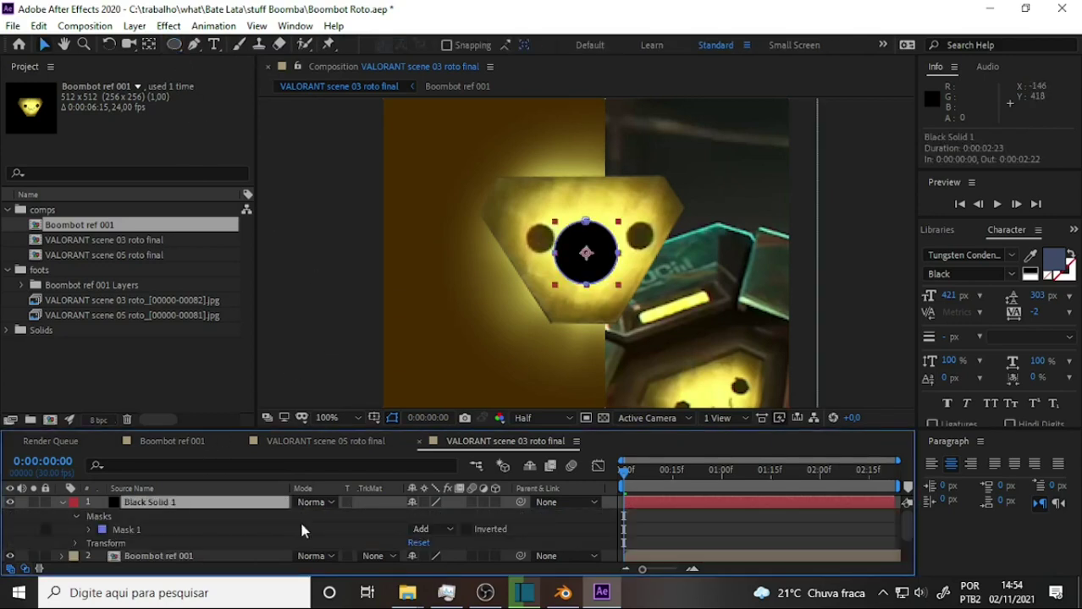
key("p")
left_click_drag(418, 517, 378, 526)
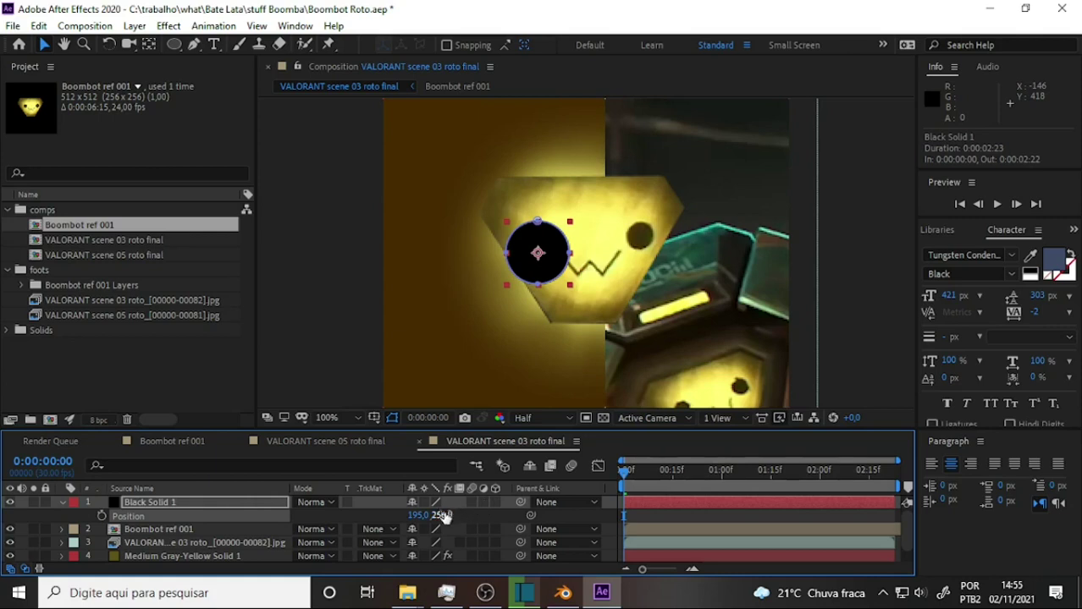
left_click_drag(441, 518, 413, 515)
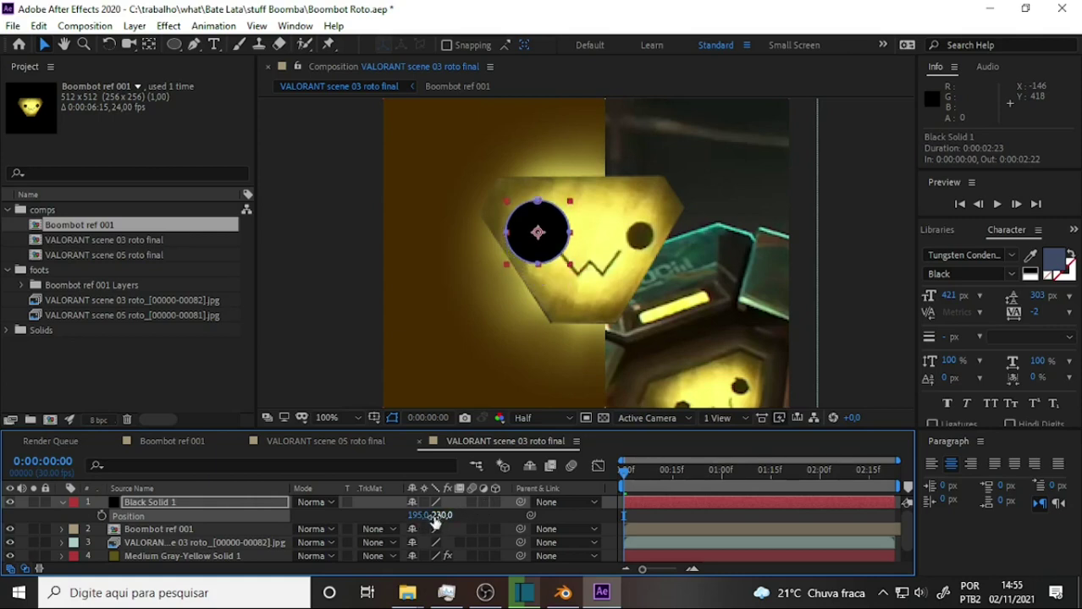
key("s")
left_click_drag(430, 516, 409, 526)
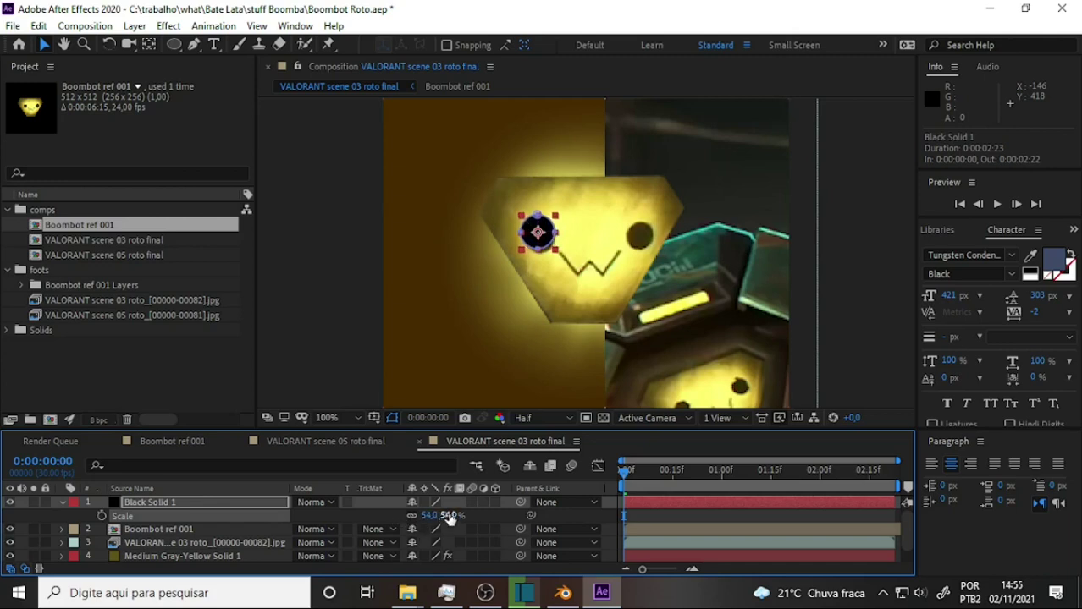
Fine-tune the left eye to position 199,239 and duplicate the layer.
key("p")
left_click_drag(435, 523, 462, 519)
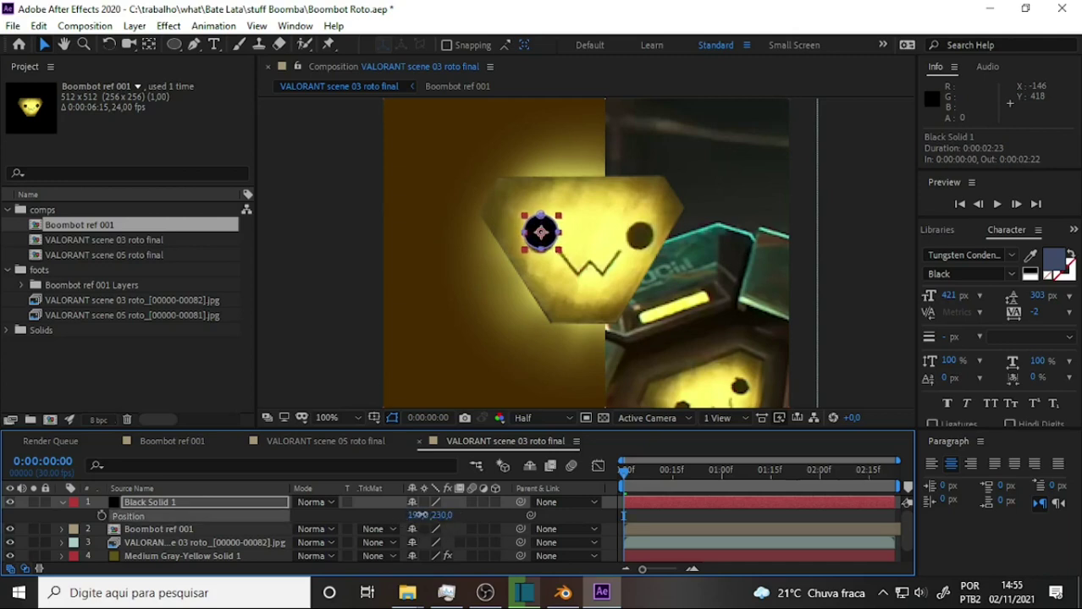
left_click_drag(439, 514, 445, 515)
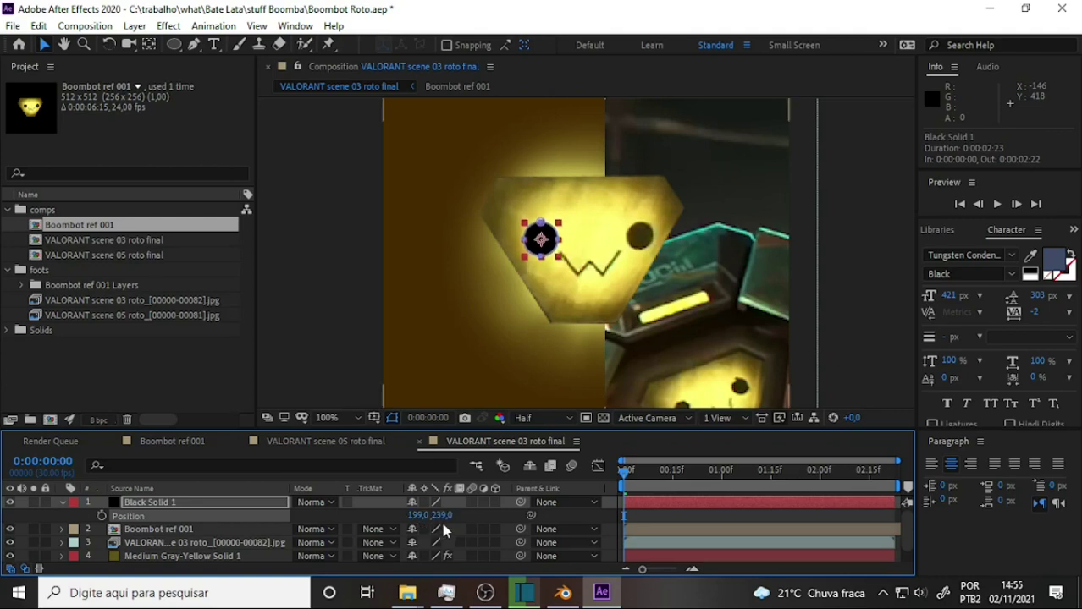
key("Return")
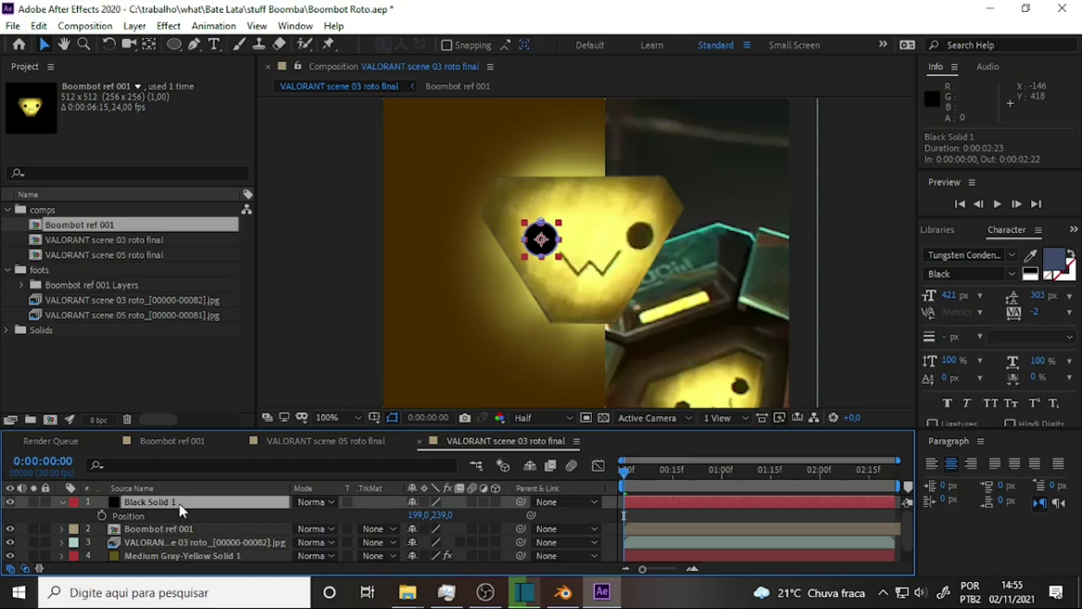
key("ctrl+d")
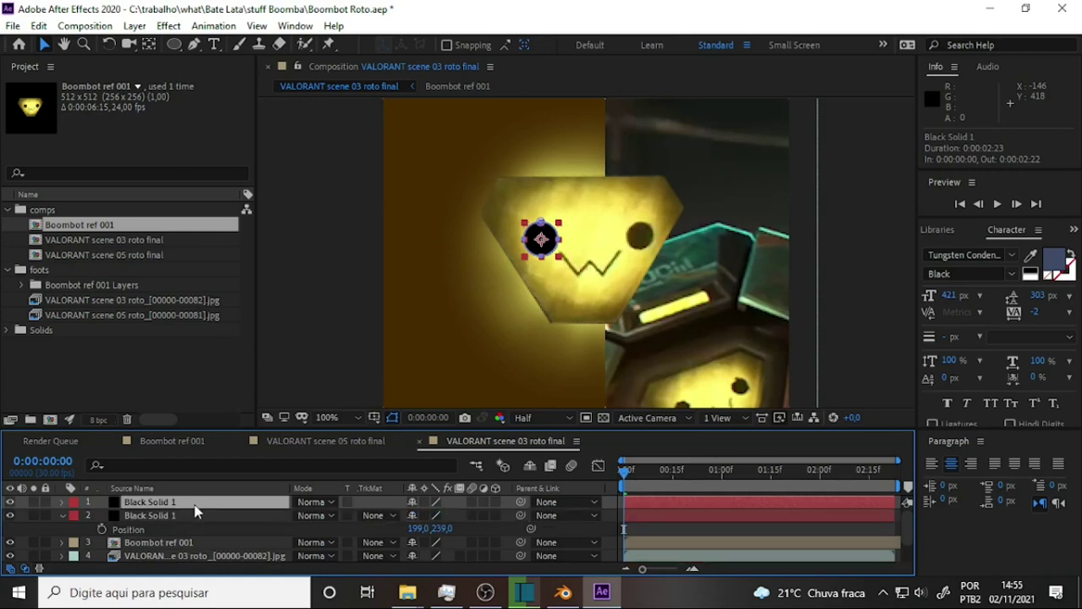
Move the duplicate circle to position 320,239 as Boombot's right eye.
key("p")
left_click(415, 516)
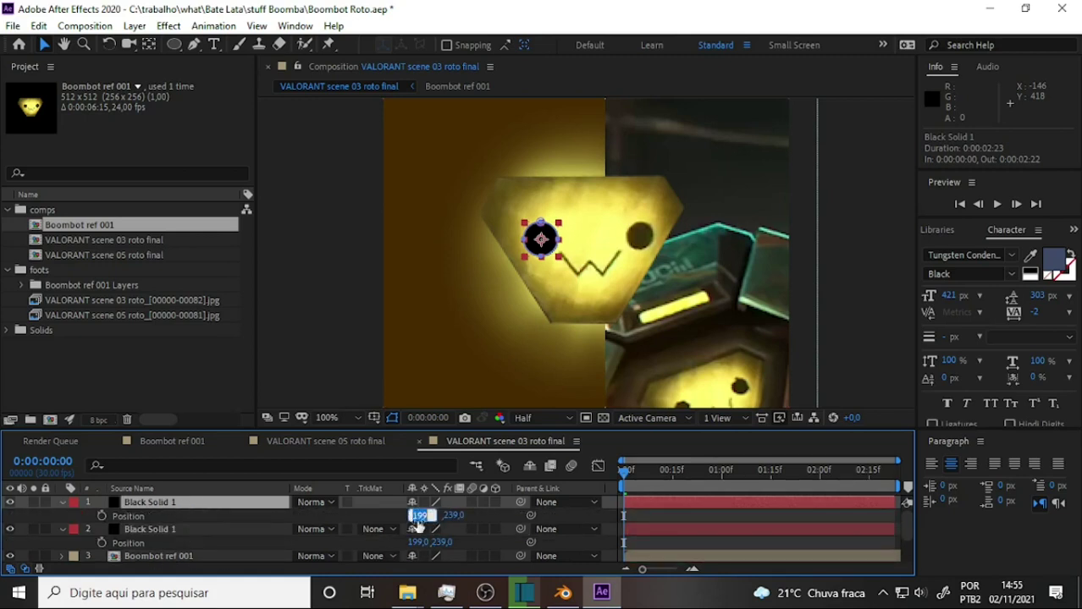
type("-199")
key("Return")
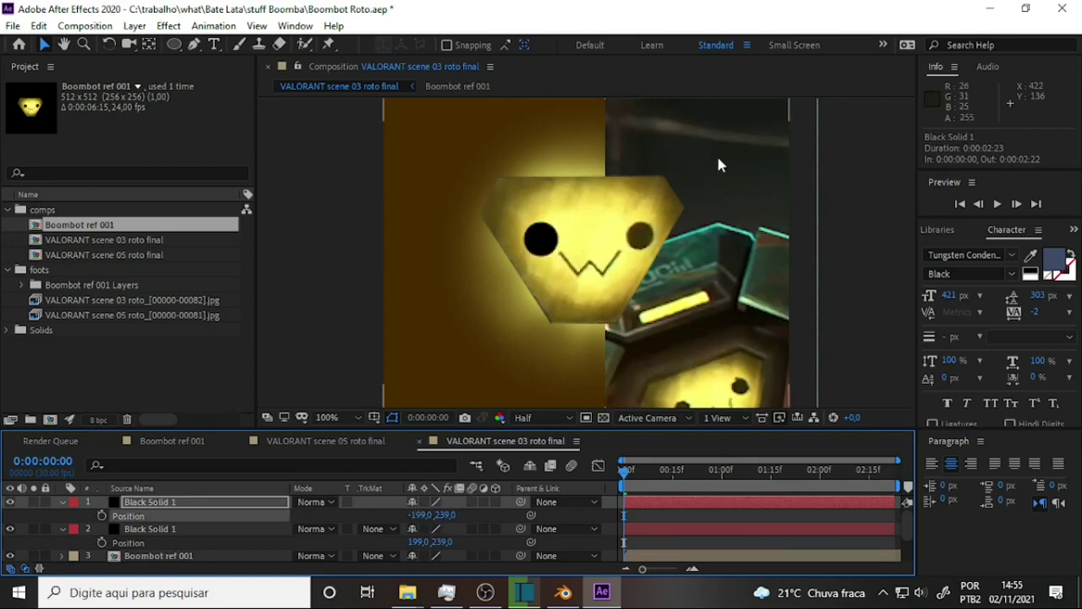
key("comma")
key("comma")
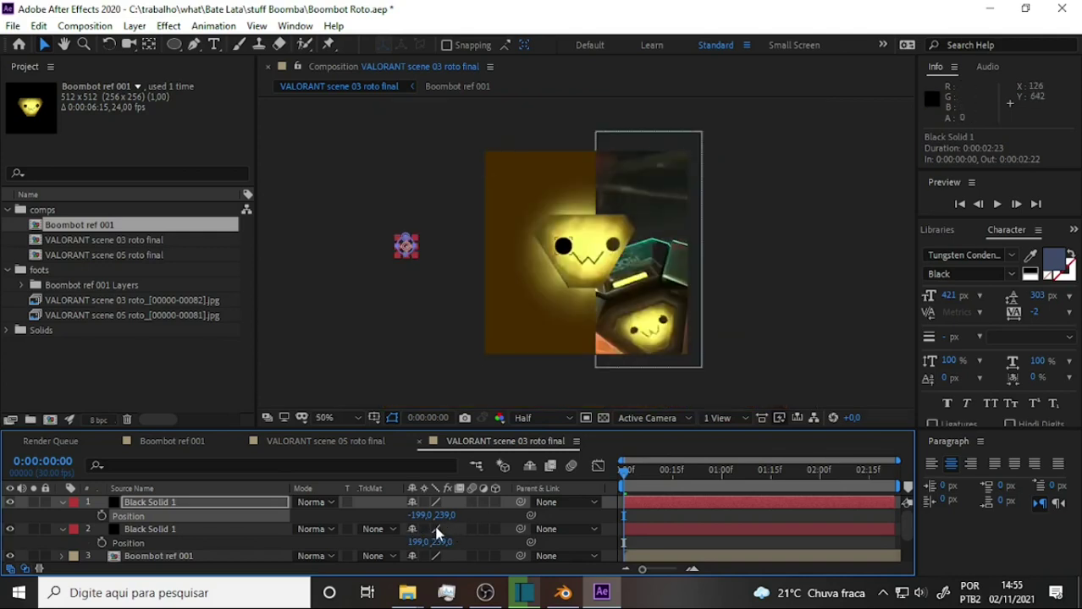
left_click_drag(417, 516, 821, 506)
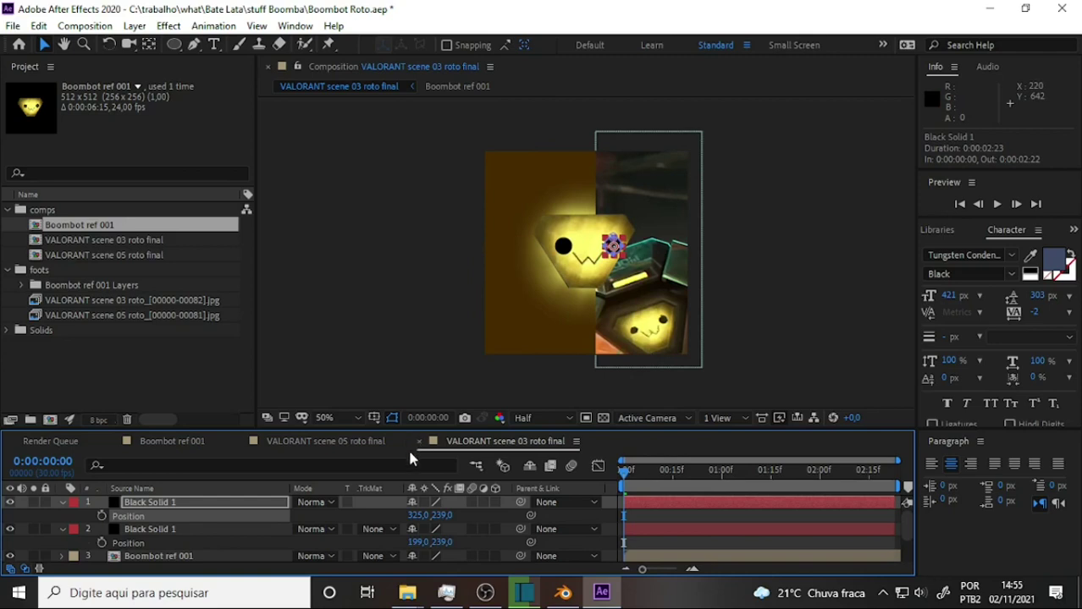
left_click(323, 417)
left_click(341, 297)
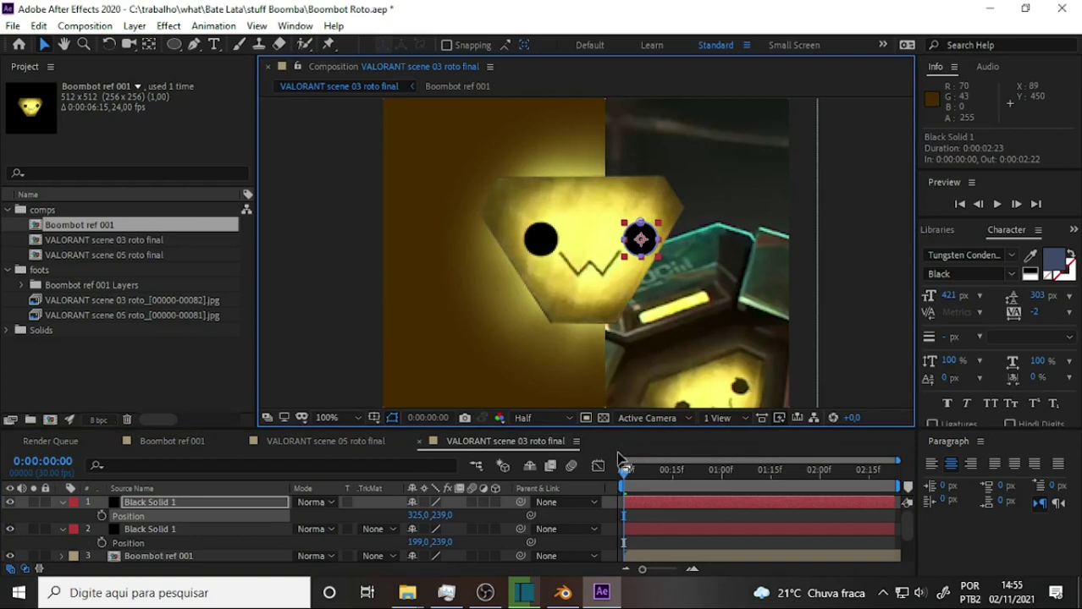
mouse_move(439, 518)
left_mouse_down()
mouse_move(409, 515)
mouse_move(422, 515)
left_mouse_up()
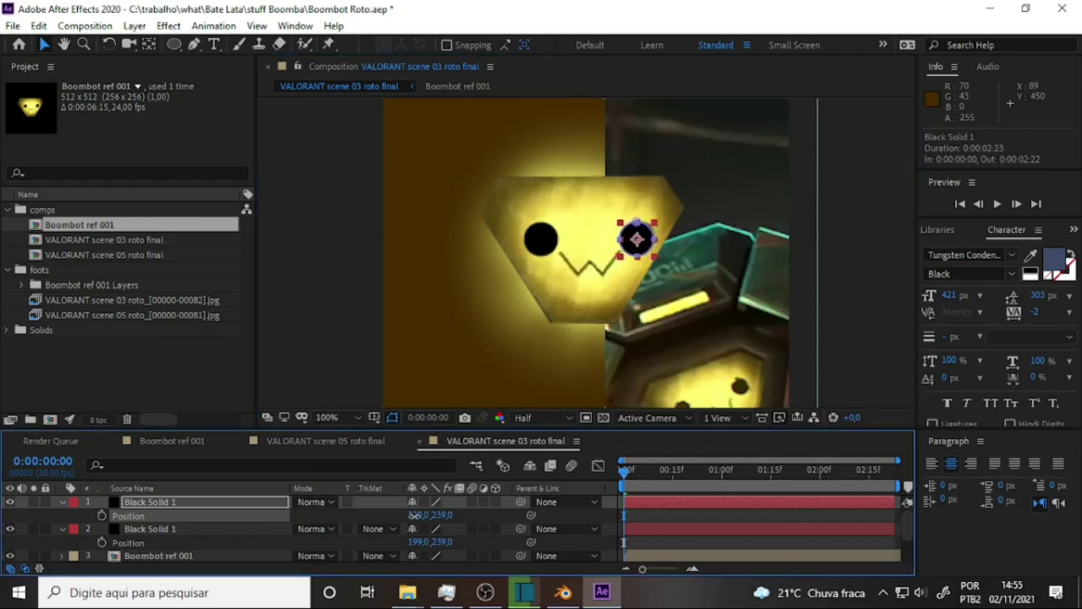
left_click(675, 520)
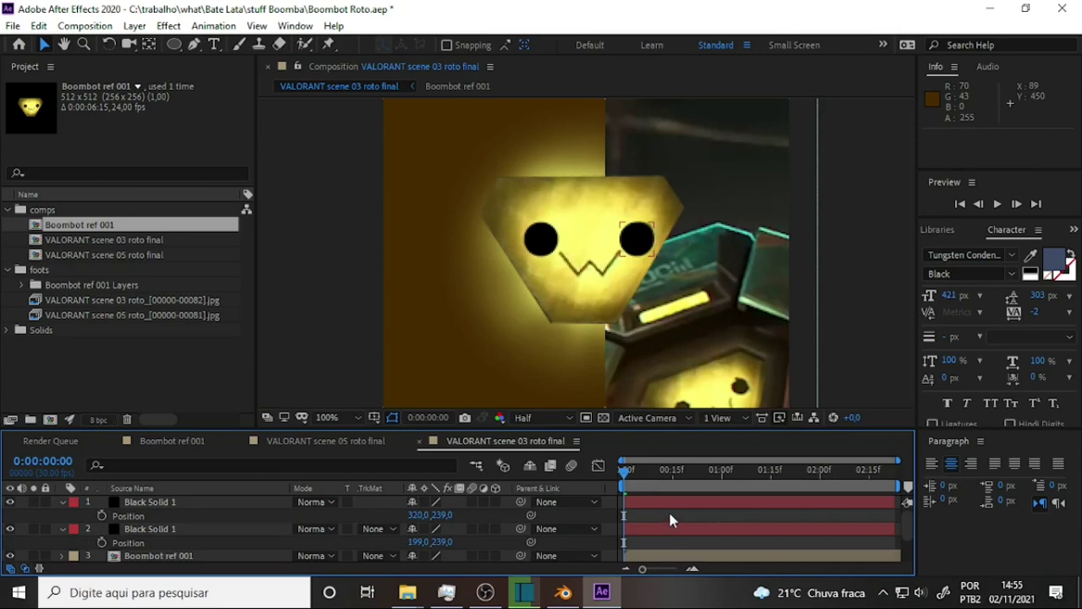
Scale both Black Solid eye layers together down to 43%.
left_click(10, 502)
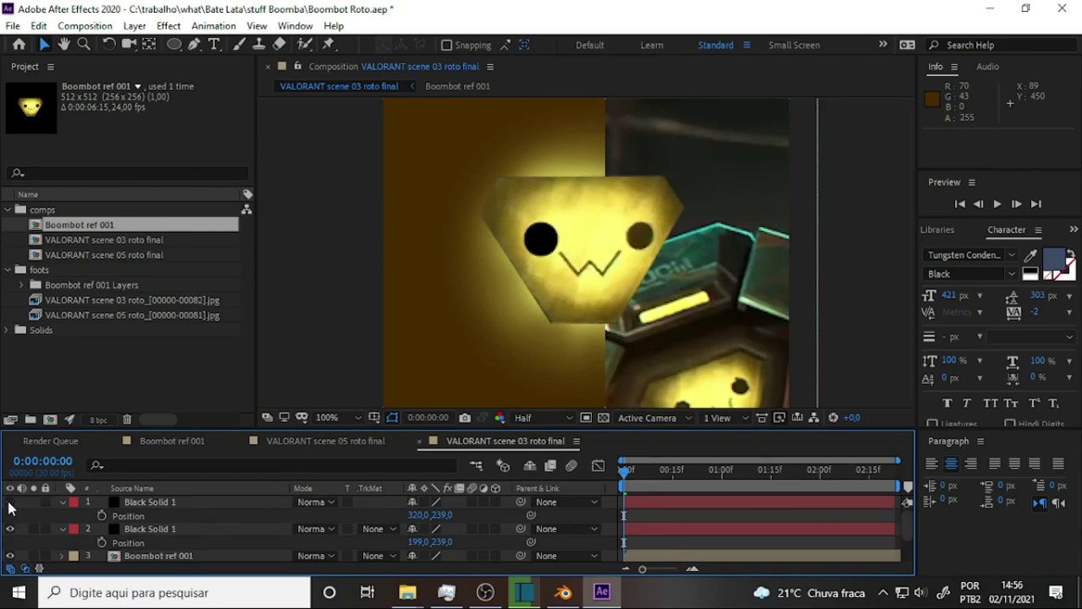
left_click(10, 503)
left_click(178, 503)
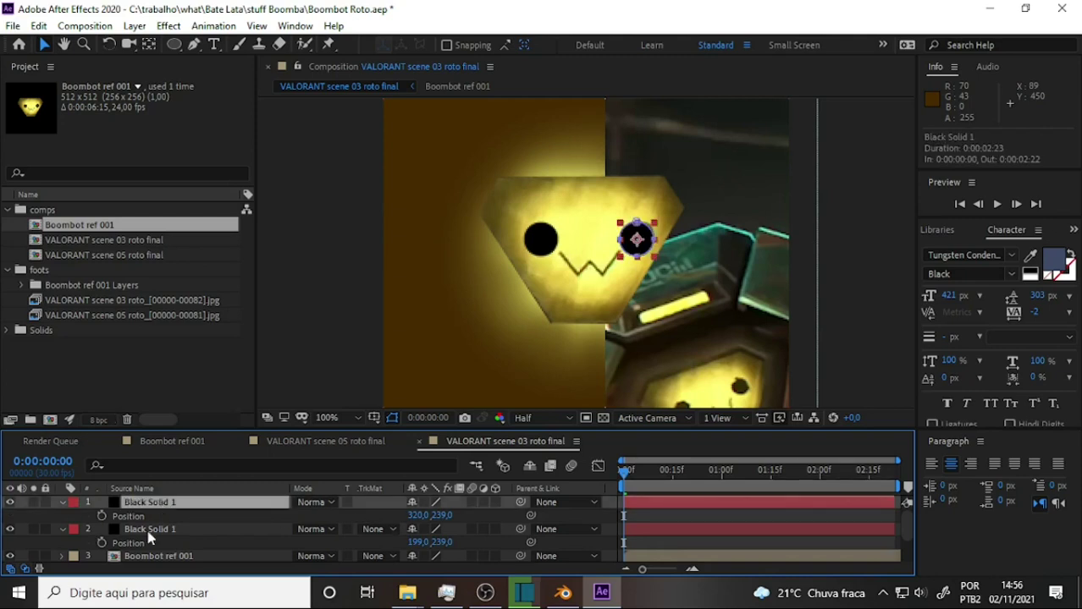
left_click(150, 529, "shift")
key("s")
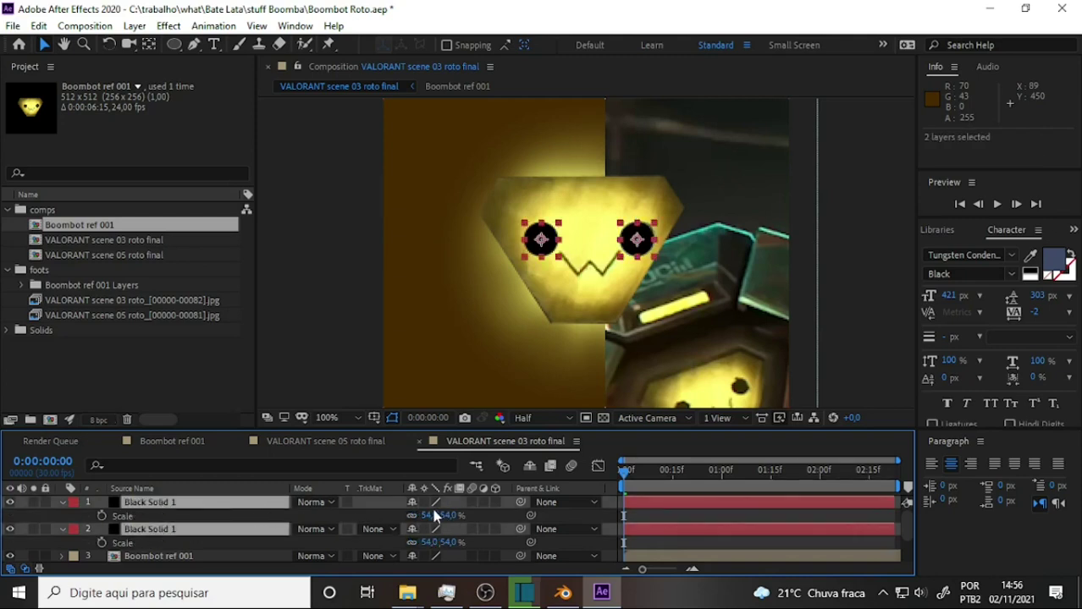
mouse_move(429, 515)
left_mouse_down()
mouse_move(414, 515)
mouse_move(423, 517)
left_mouse_up()
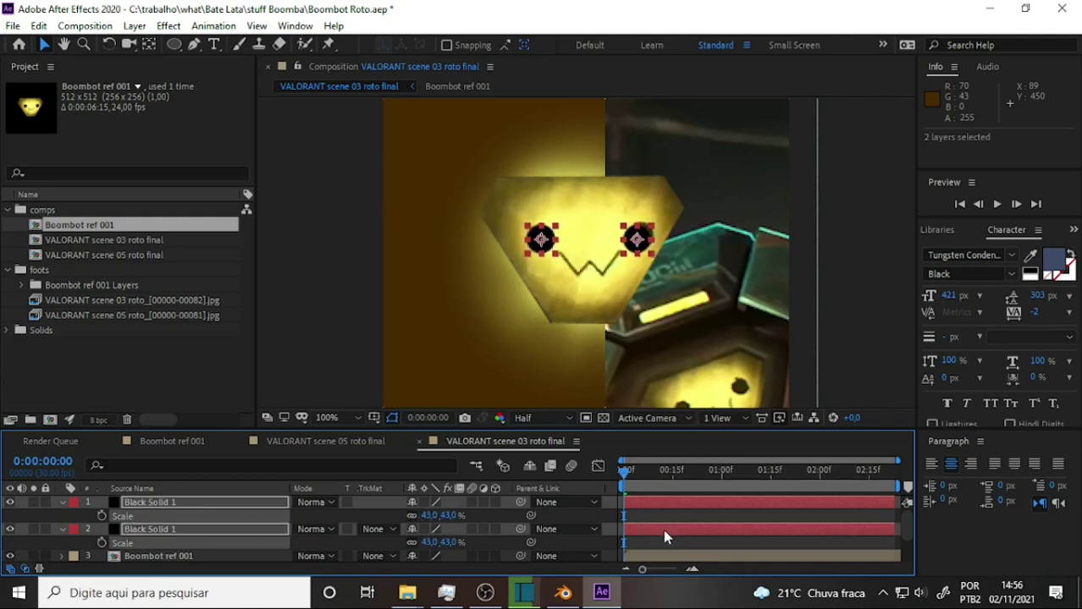
Deselect the eyes and add a new Untitled 1 folder inside the comps folder.
key("F2")
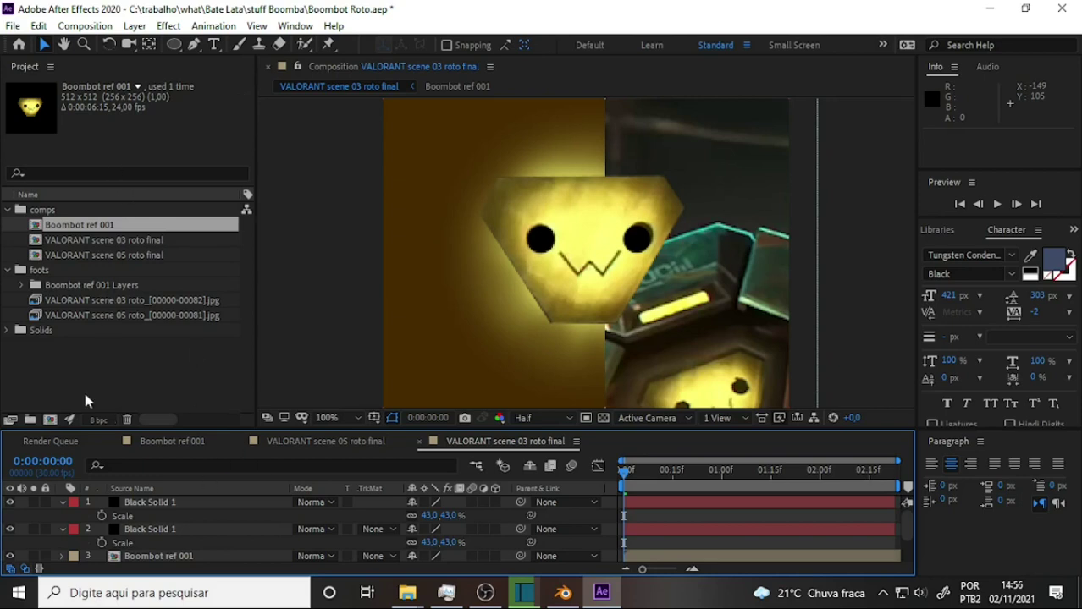
left_click(29, 419)
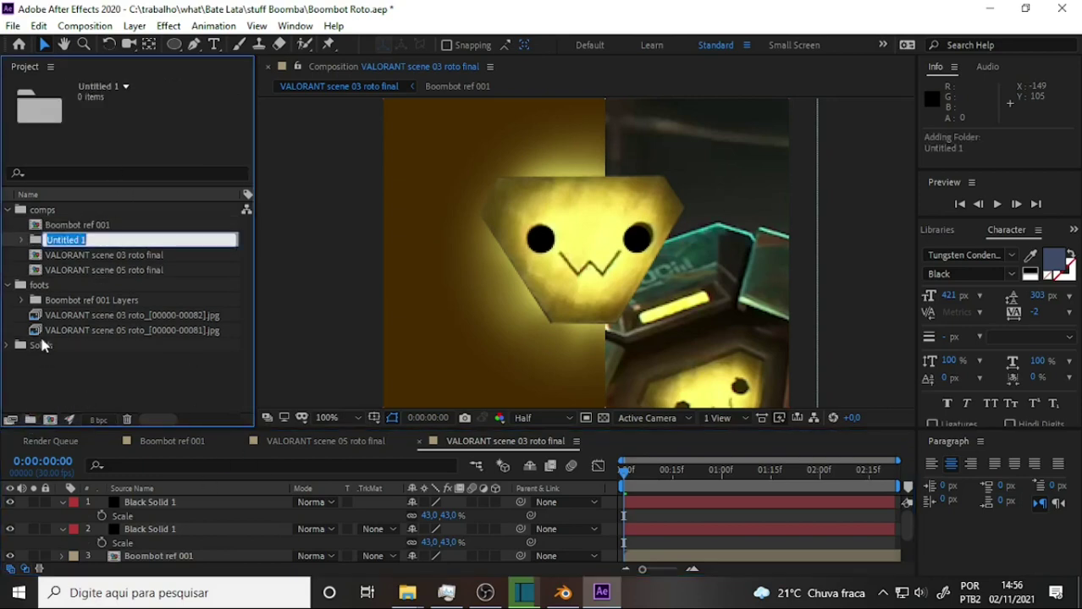
left_click(19, 345)
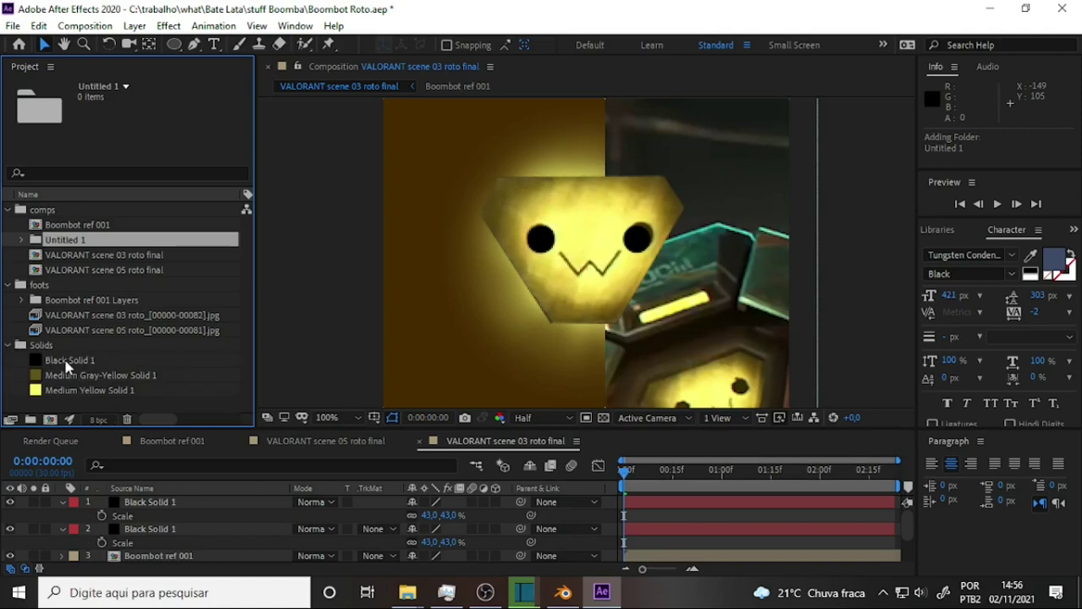
Add Black Solid 1 from the Solids folder as a square mouth below the eyes, blend mode unchanged.
left_click_drag(68, 366, 625, 324)
left_click_drag(588, 292, 588, 289)
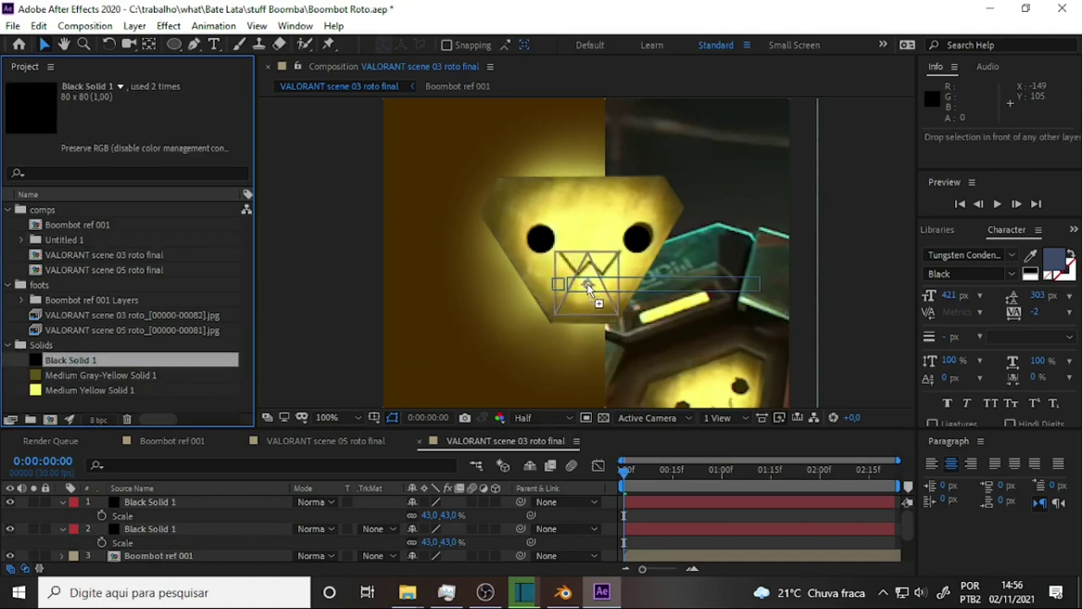
key("ctrl+d")
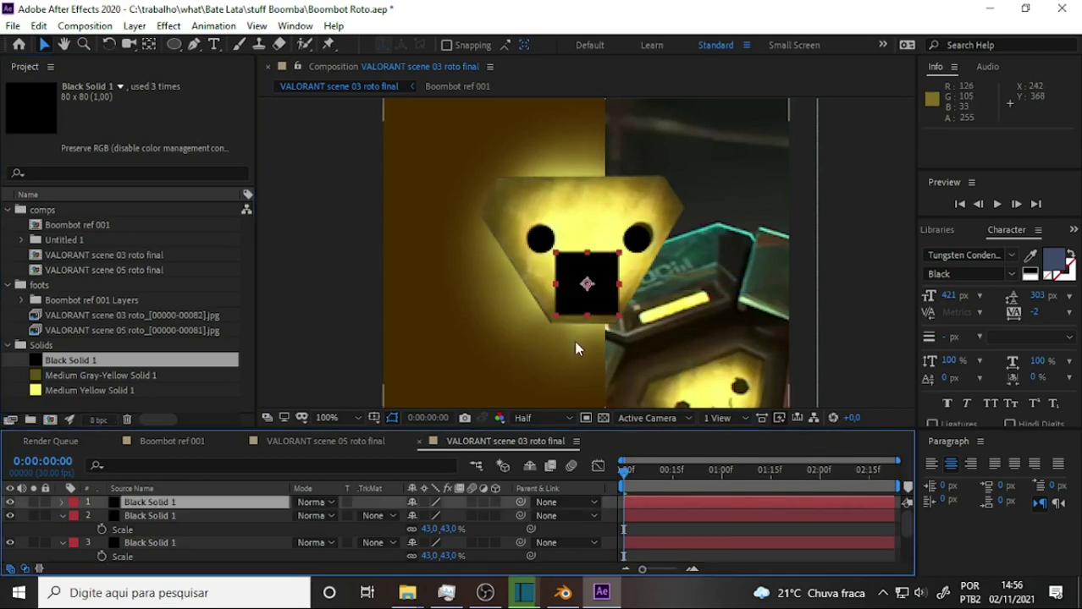
left_click(194, 44)
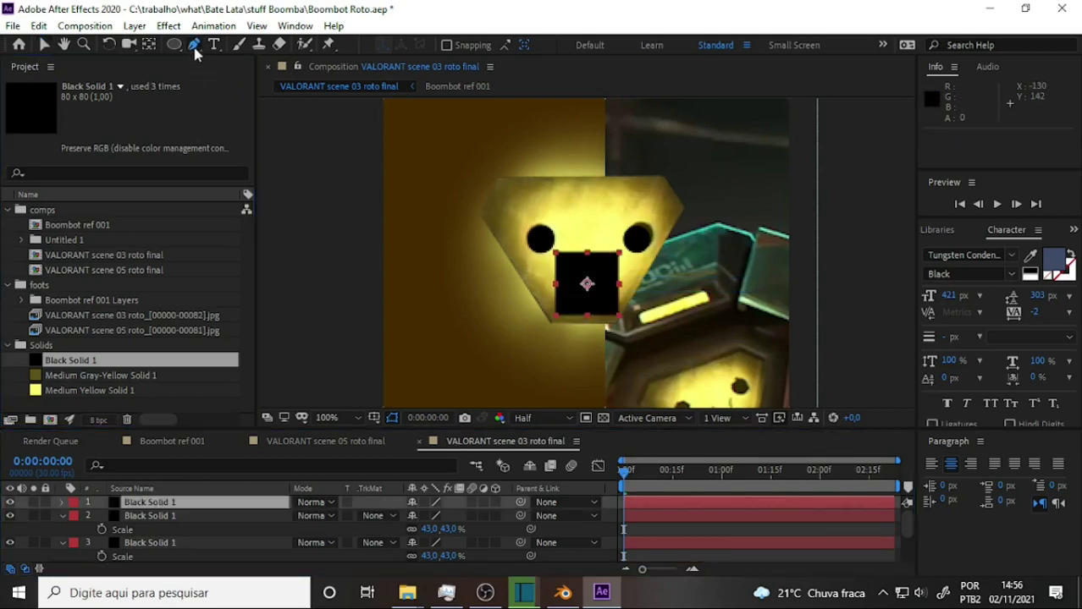
left_click(313, 502)
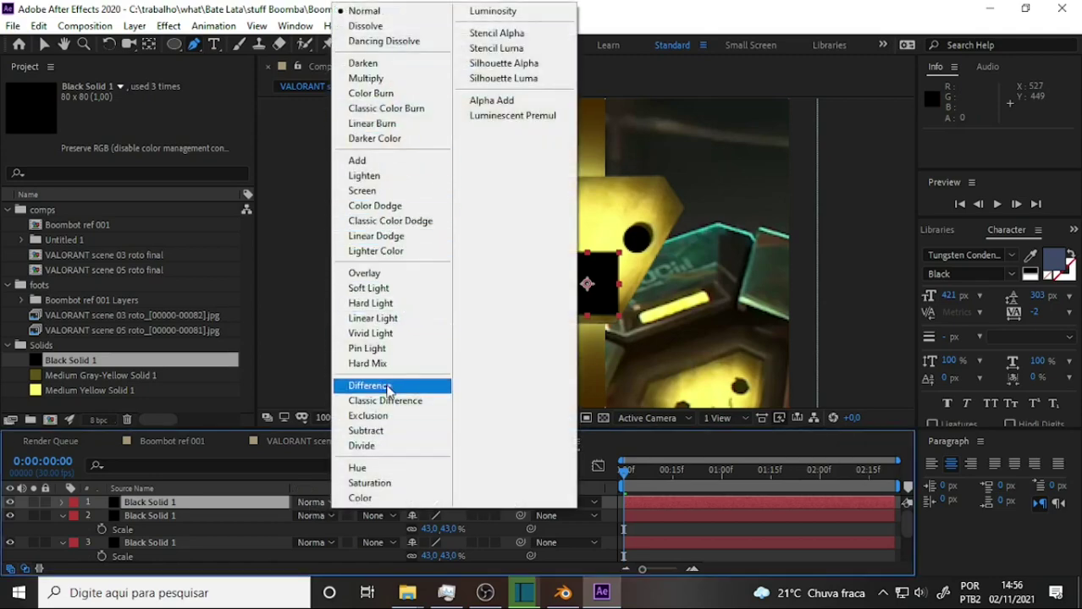
double_click(309, 506)
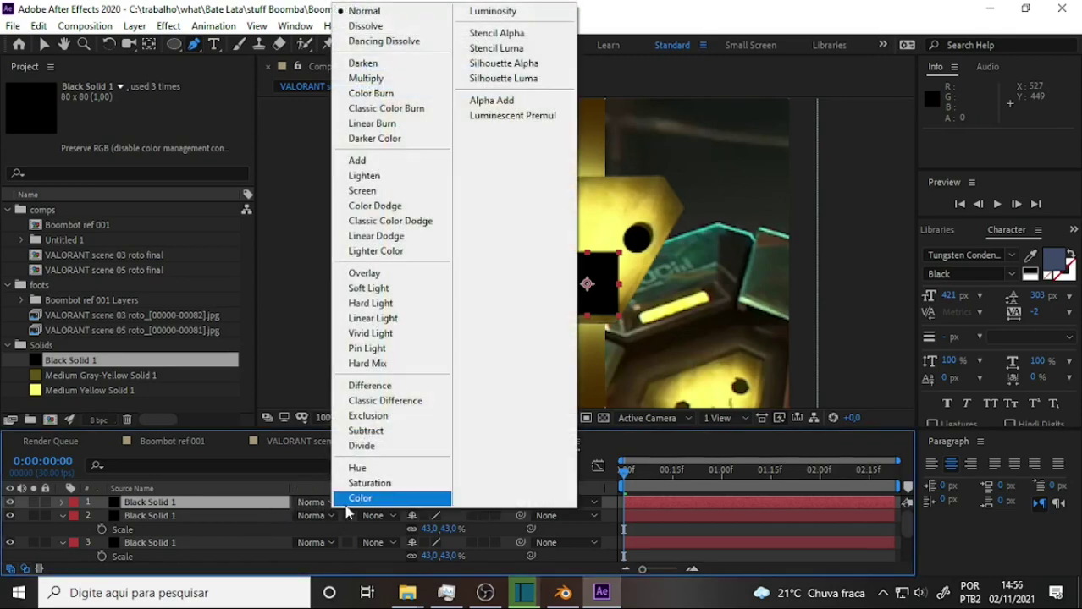
left_click(675, 535)
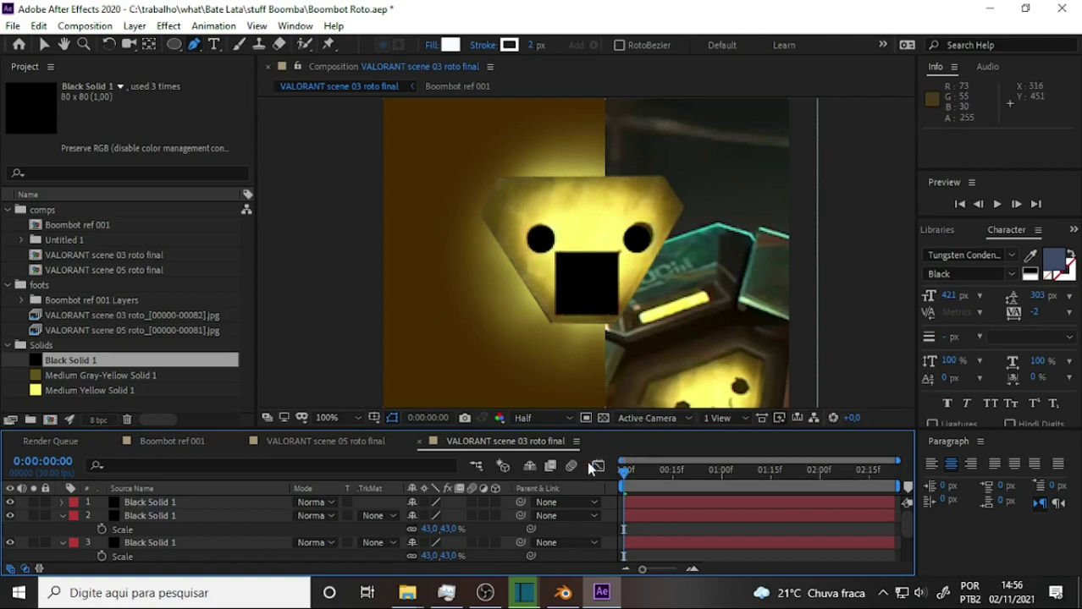
Lower the black square mouth's opacity to about 61%.
left_click(189, 503)
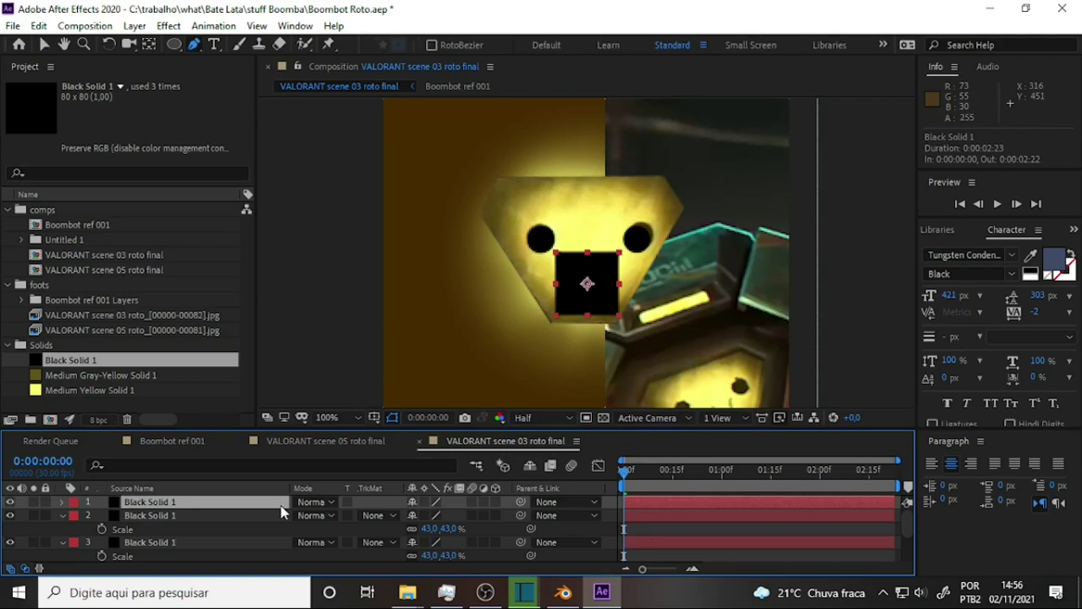
key("t")
left_click_drag(421, 518, 388, 517)
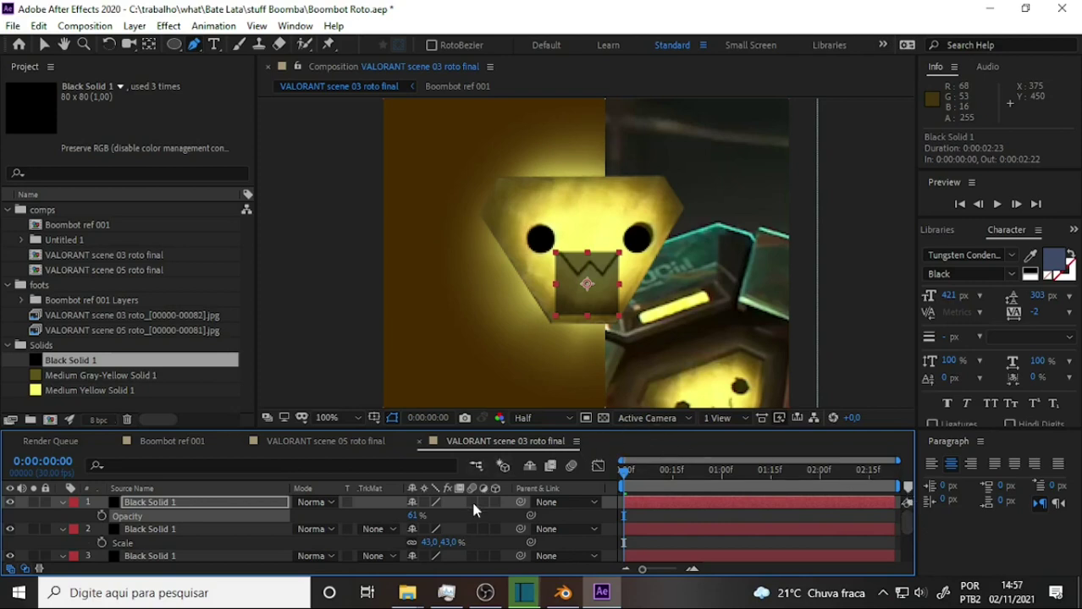
Position the mouth square at 256,274 just below the eyes.
key("p")
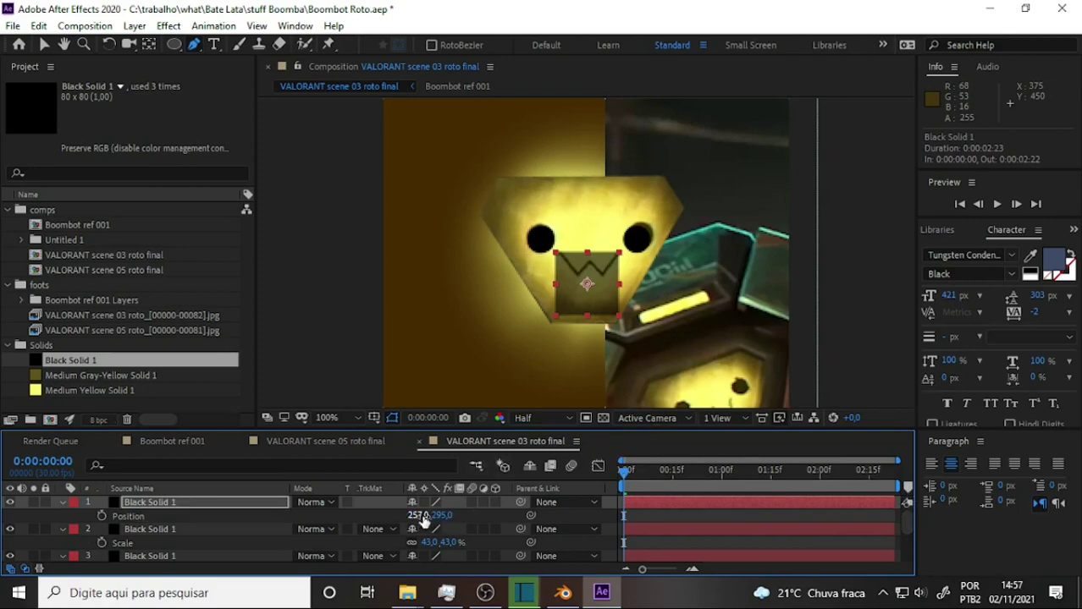
left_click_drag(416, 514, 437, 514)
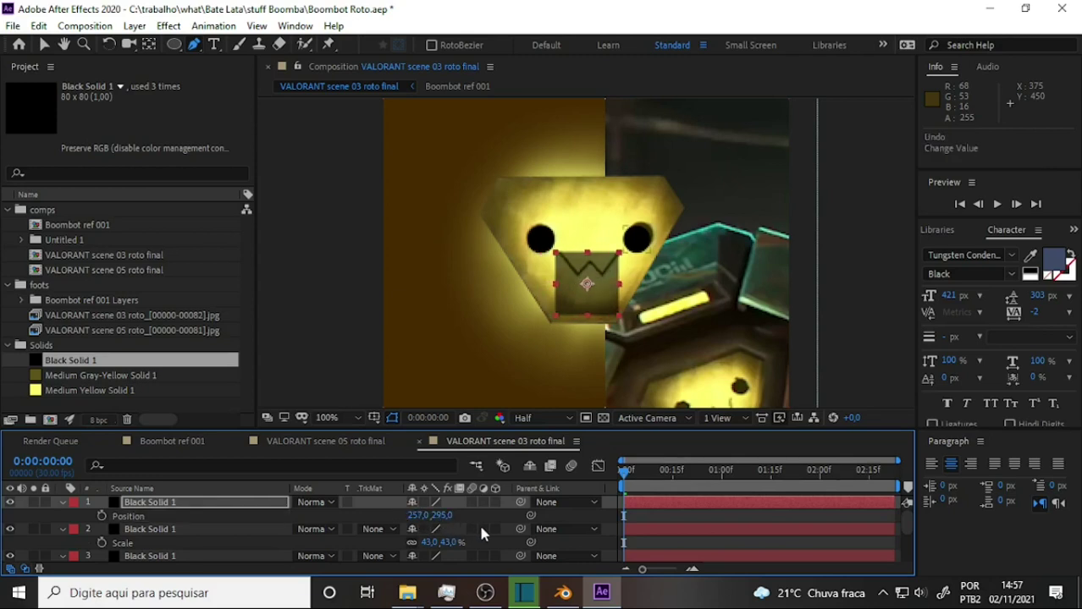
left_click(421, 514)
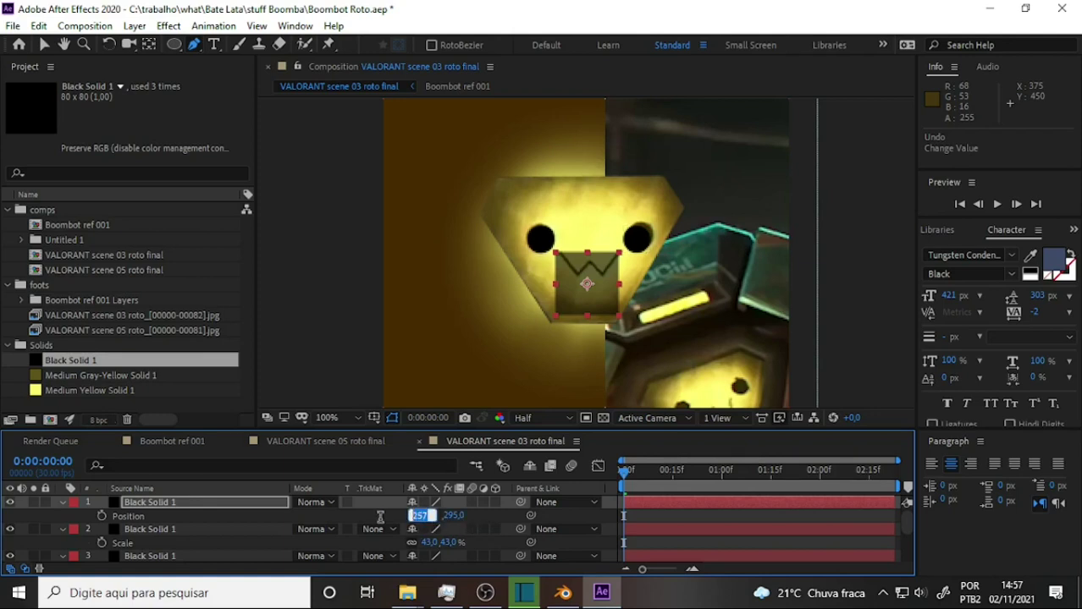
type("2")
key("Return")
left_click(467, 518)
left_click_drag(440, 516, 427, 515)
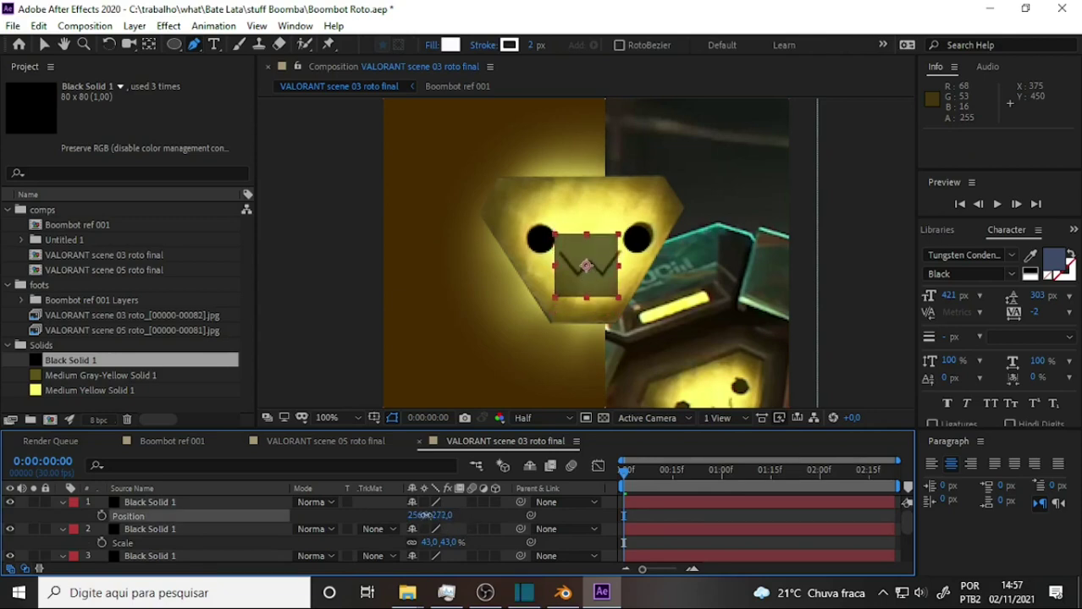
left_click_drag(427, 516, 430, 515)
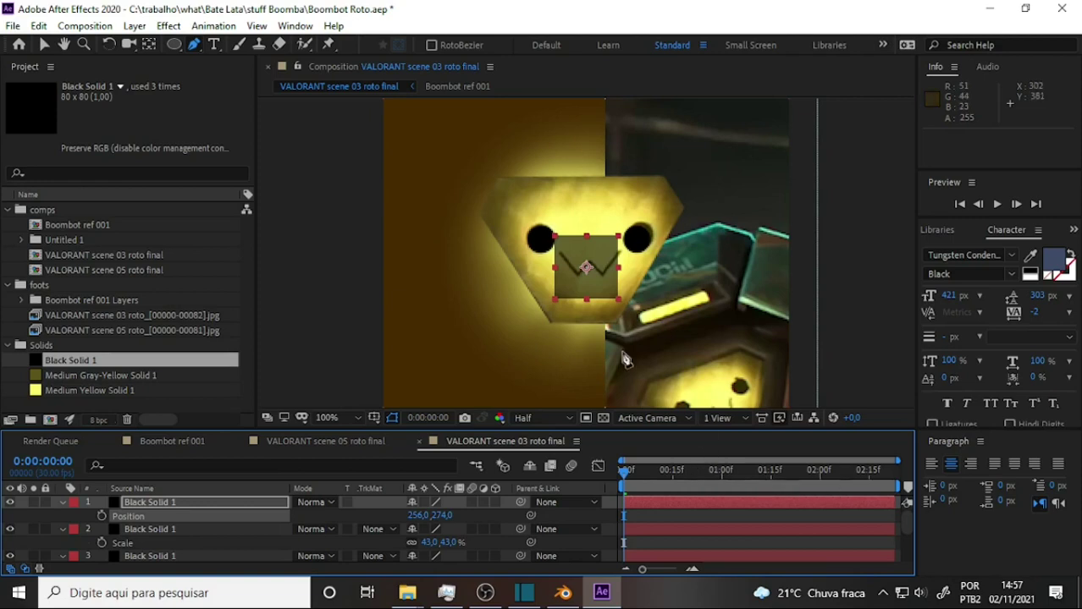
left_click(334, 418)
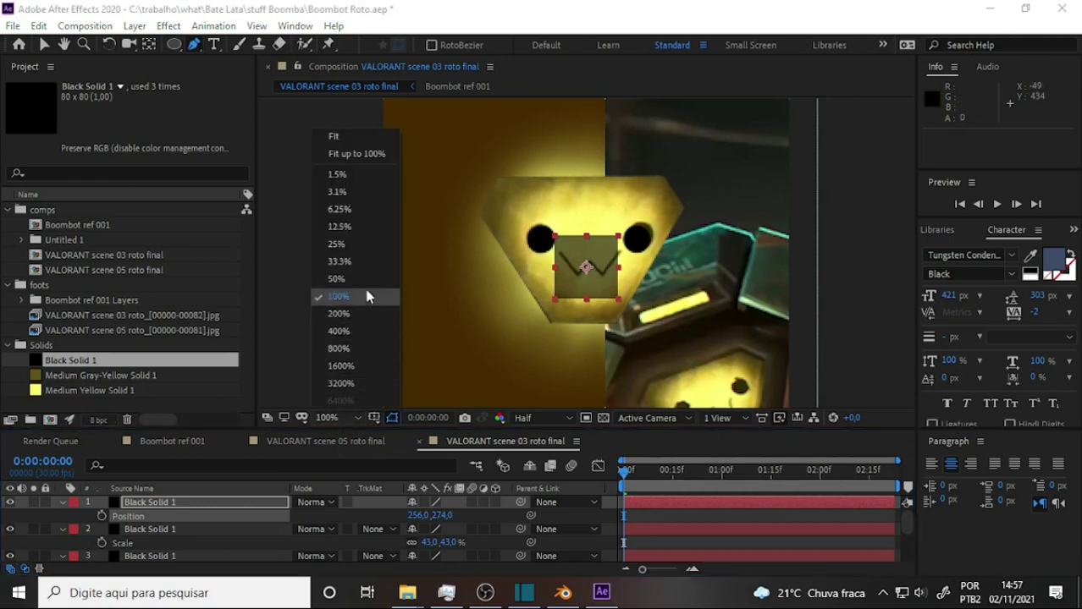
At 200% zoom, move Black Solid 1 to X 260 and trace a five-point W mask along the mouth.
left_click(352, 314)
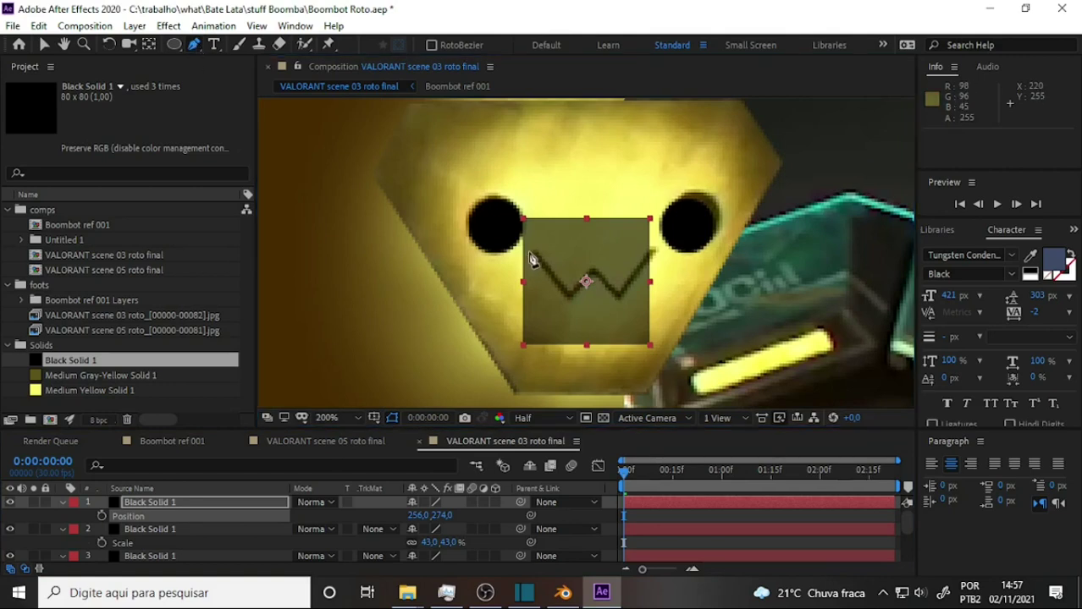
left_click_drag(420, 512, 424, 515)
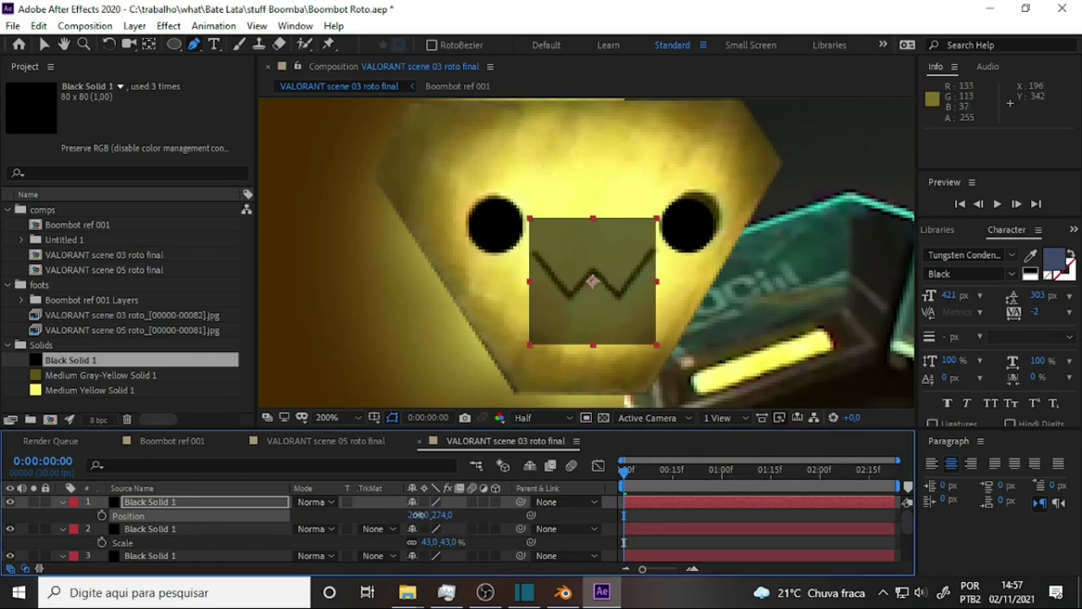
left_click(536, 256)
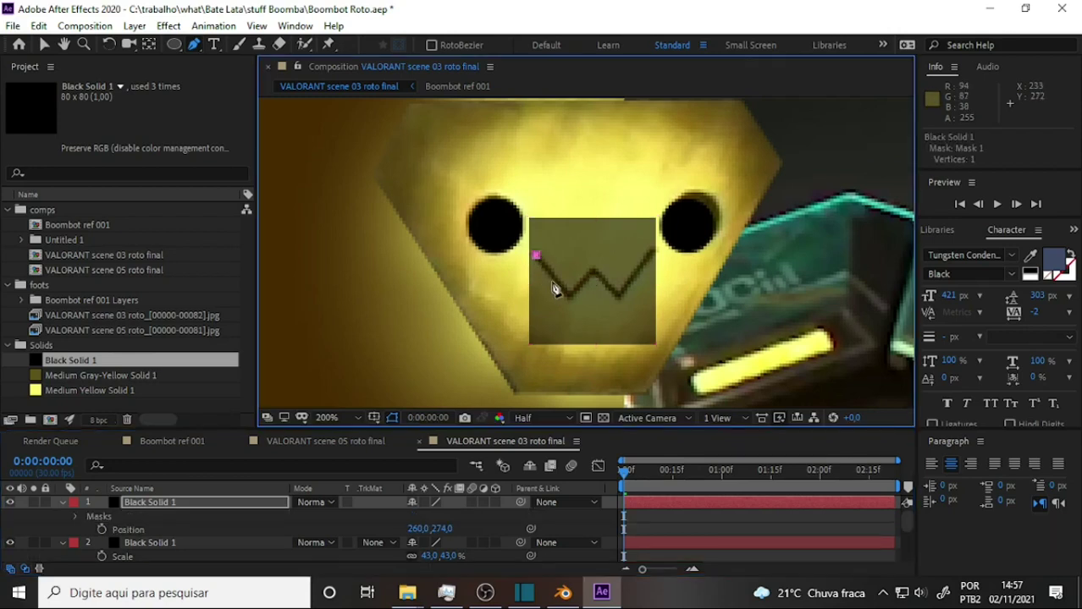
left_click(567, 295)
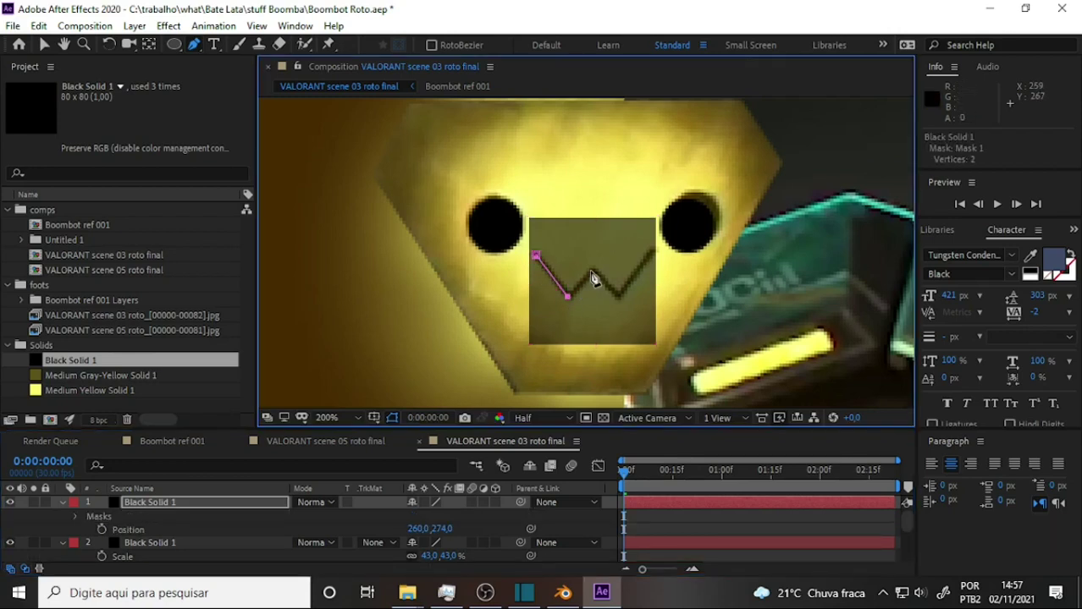
left_click(590, 271)
left_click(618, 298)
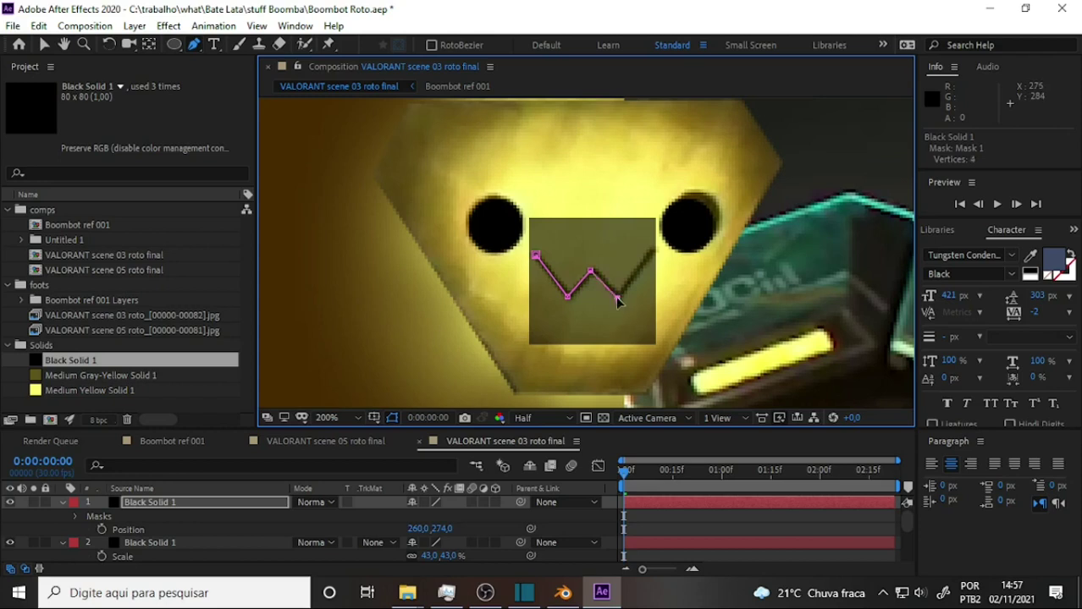
left_click(650, 254)
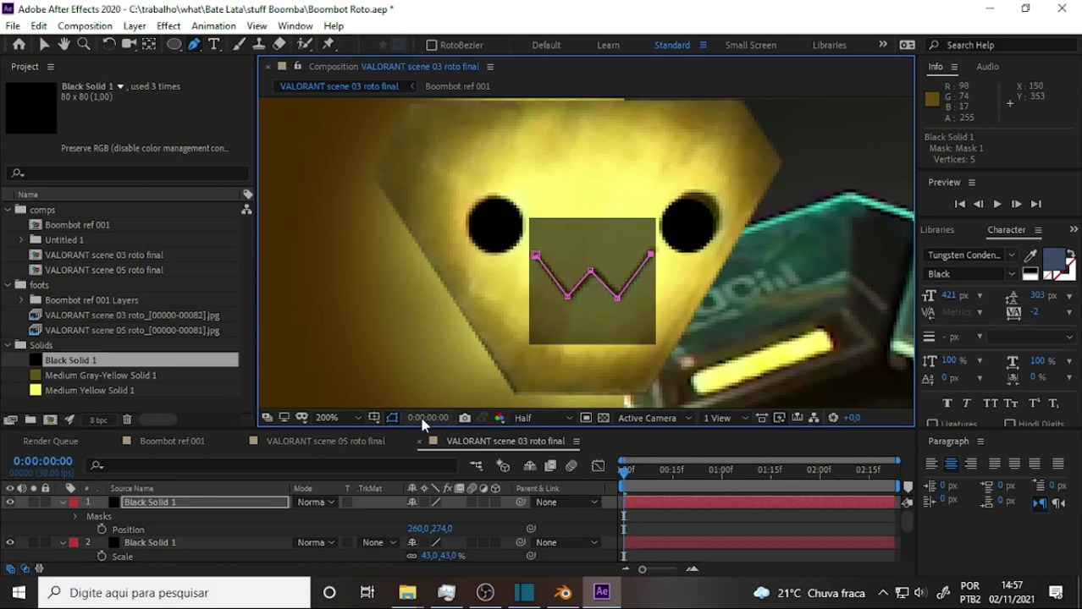
Apply the Effect > Generate > Stroke effect to Black Solid 1.
left_click(168, 26)
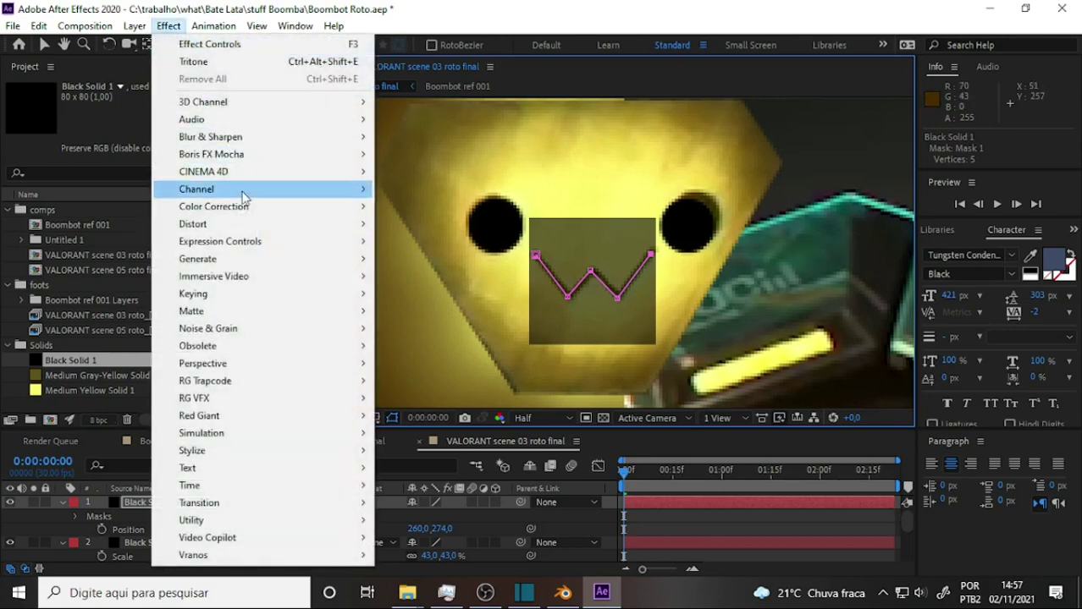
mouse_move(247, 210)
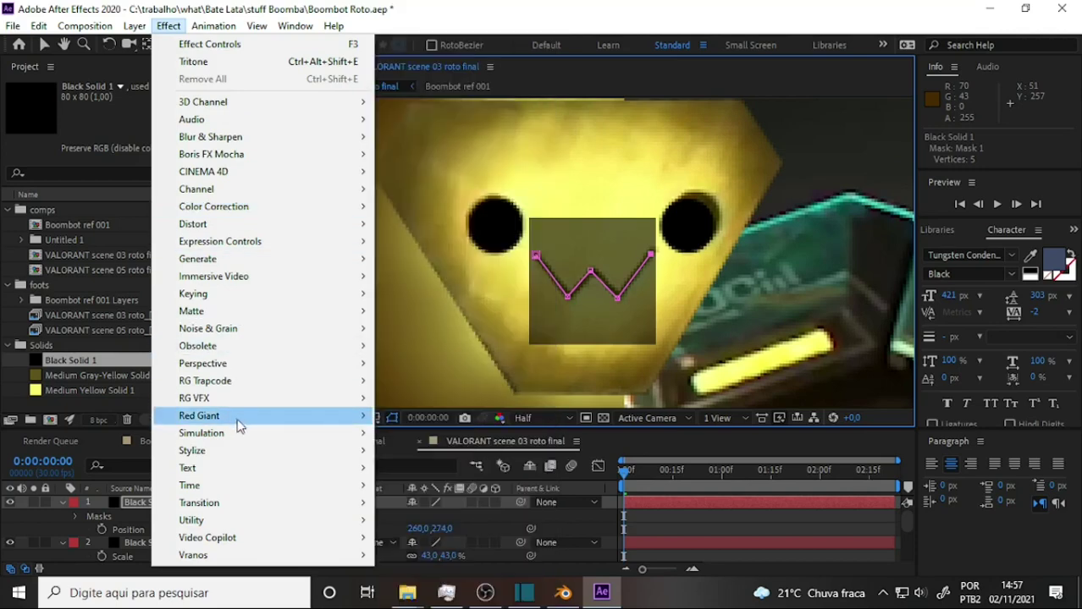
mouse_move(227, 258)
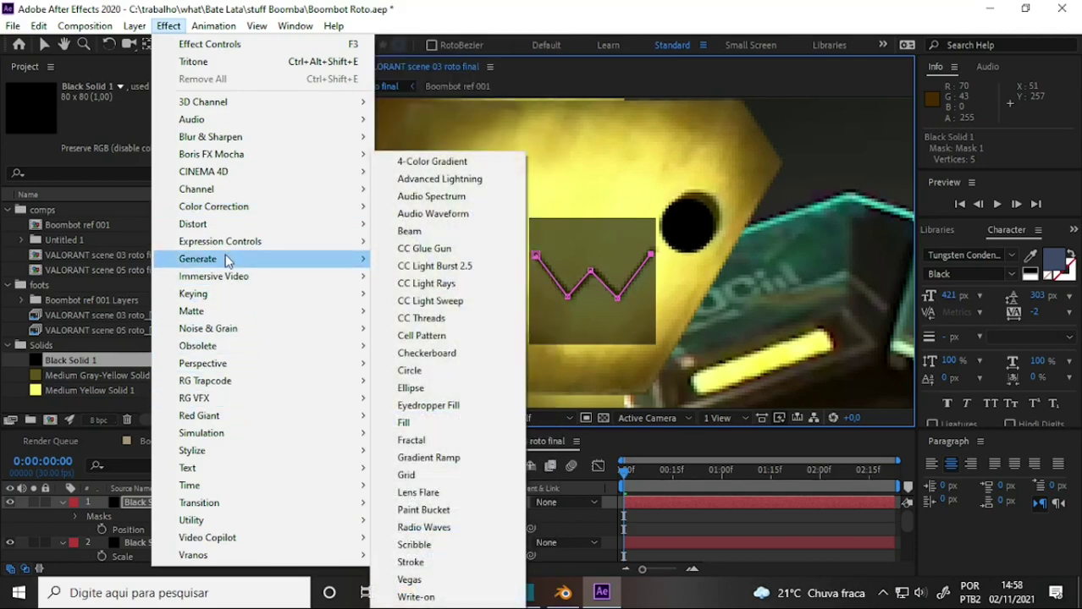
left_click(410, 562)
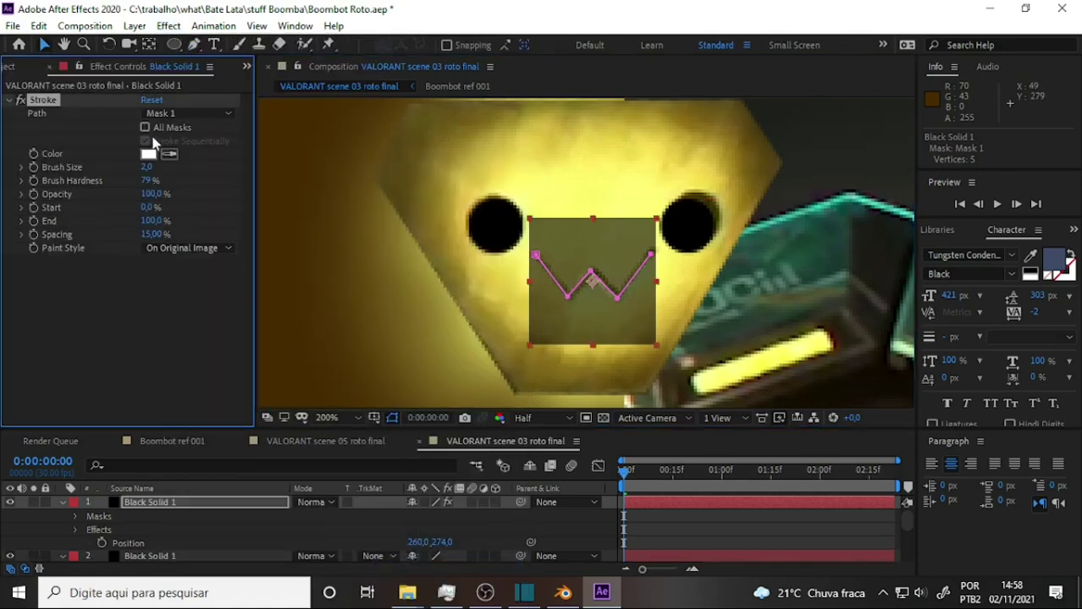
Set the stroke to All Masks, brush size 3.2, hardness 100%, and black sampled from the eye.
left_click(144, 128)
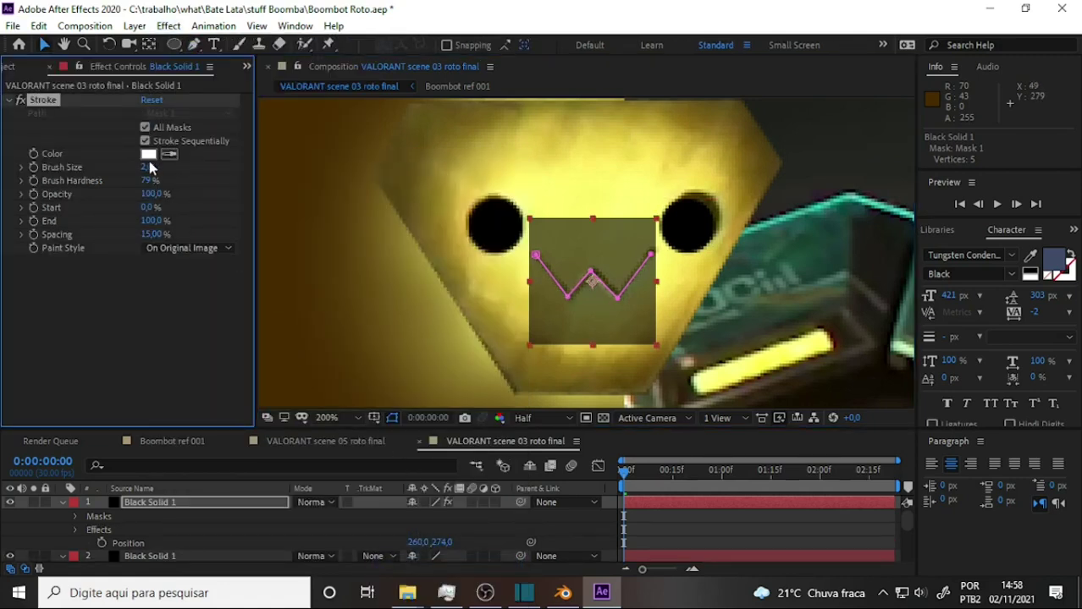
left_click_drag(146, 167, 159, 173)
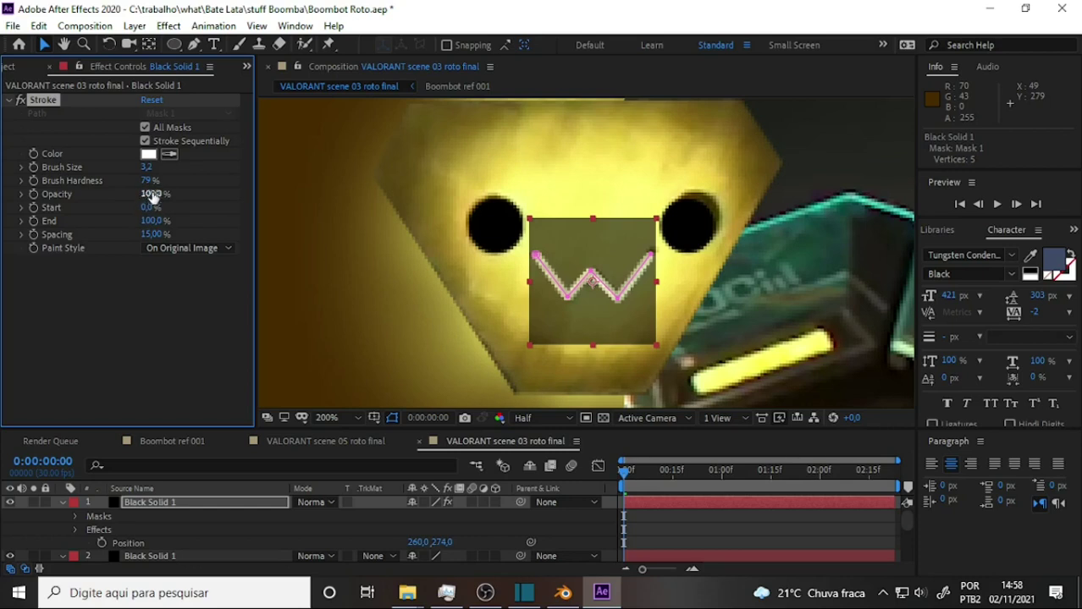
left_click_drag(308, 187, 494, 193)
left_click(149, 154)
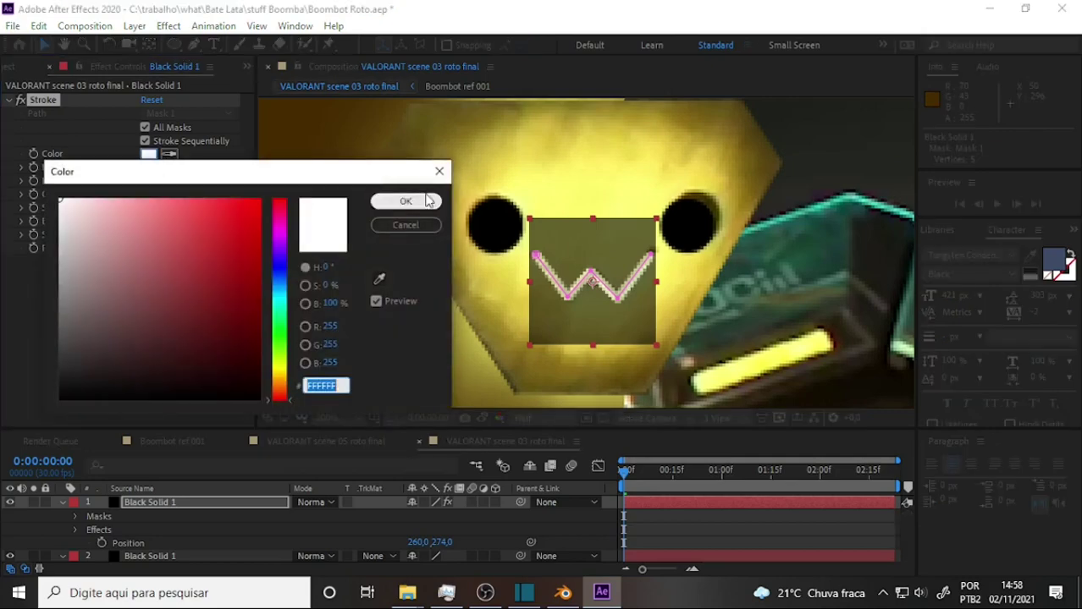
left_click(379, 278)
left_click(499, 221)
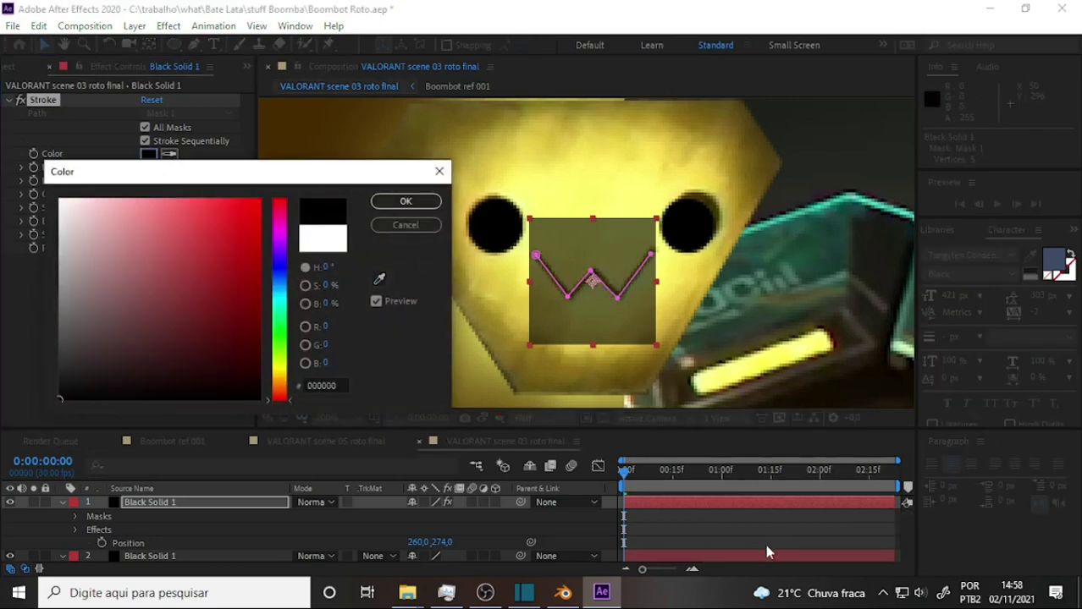
left_click(406, 201)
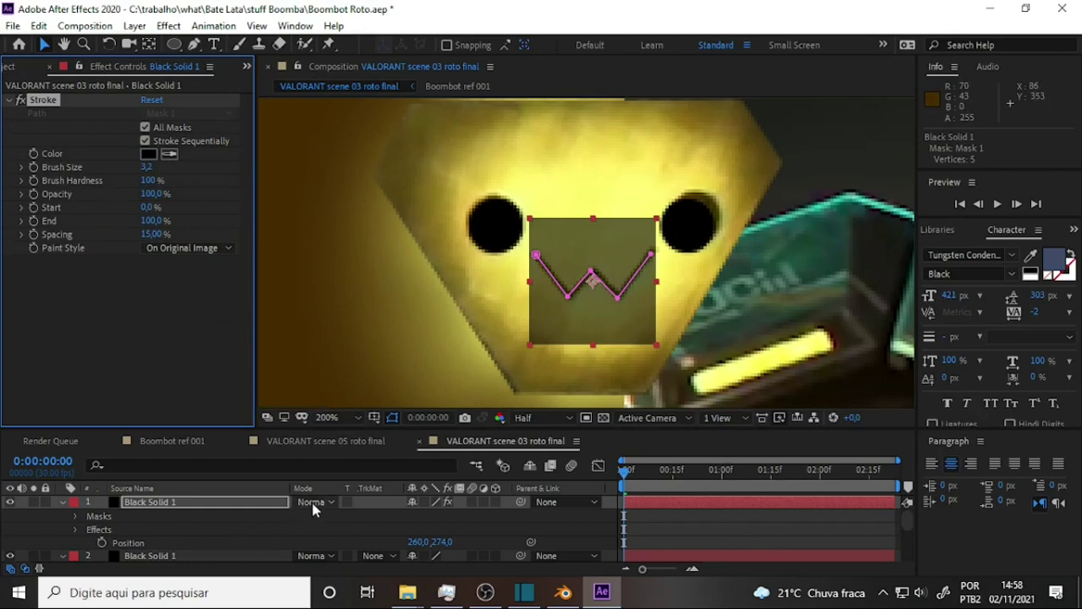
Raise Black Solid 1's opacity to 100%.
left_click(218, 510)
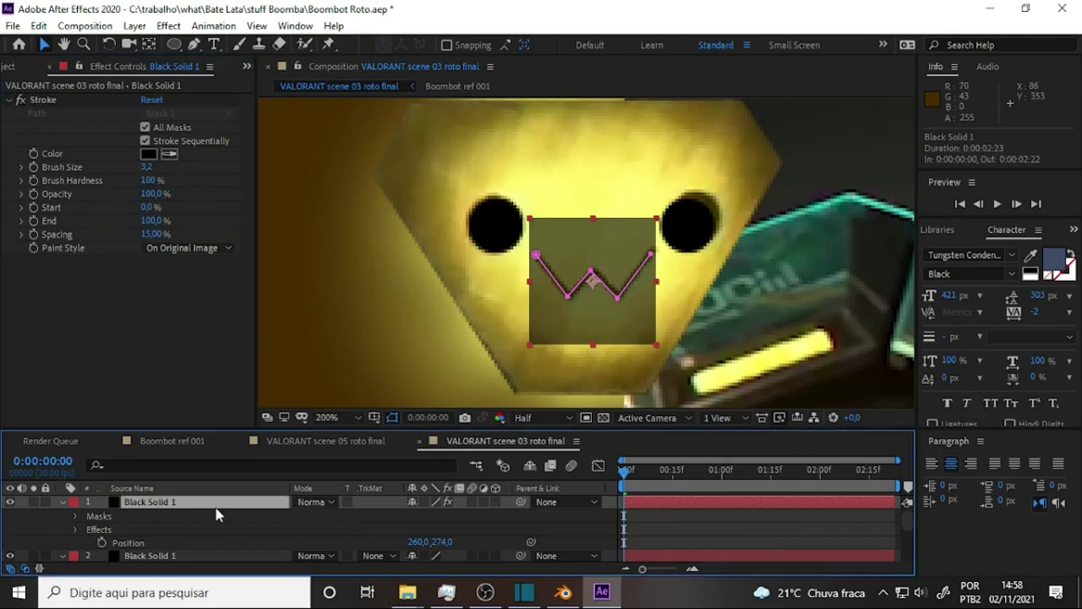
key("p")
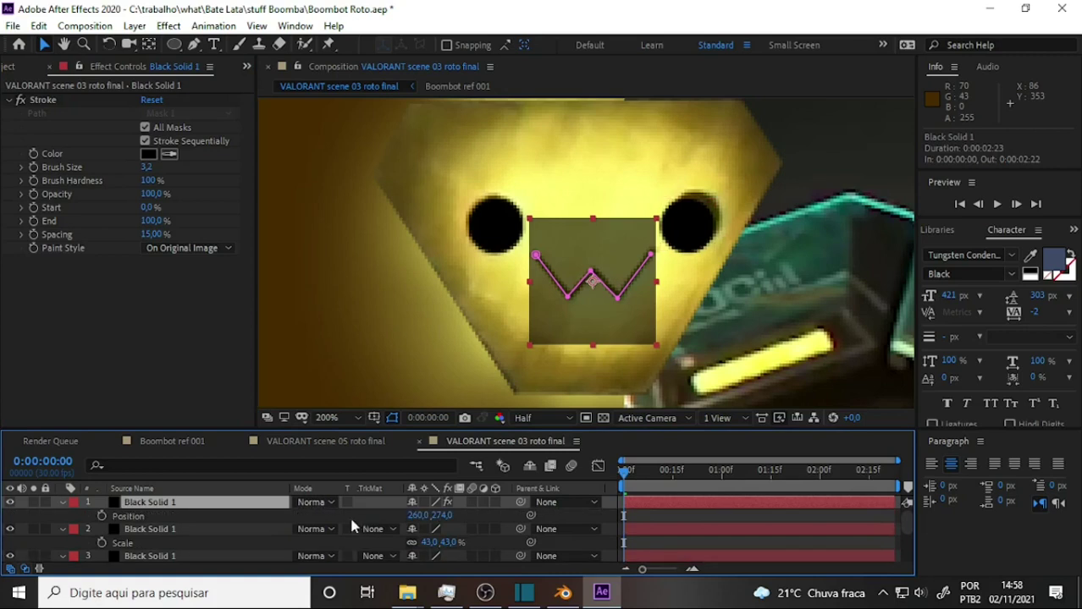
key("s")
key("ctrl+z")
key("ctrl+z")
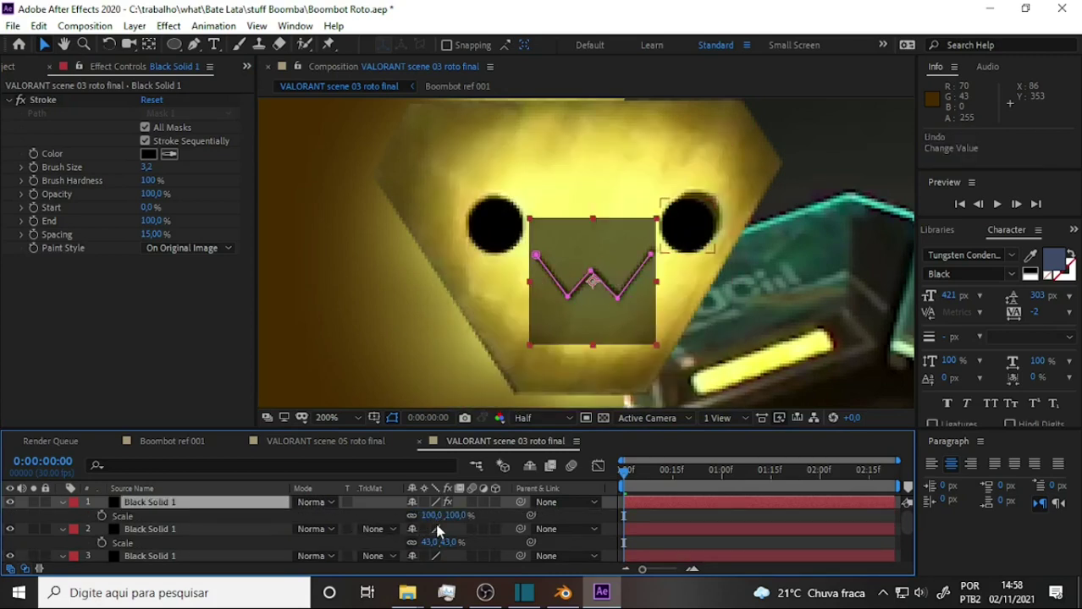
left_click(204, 506)
key("t")
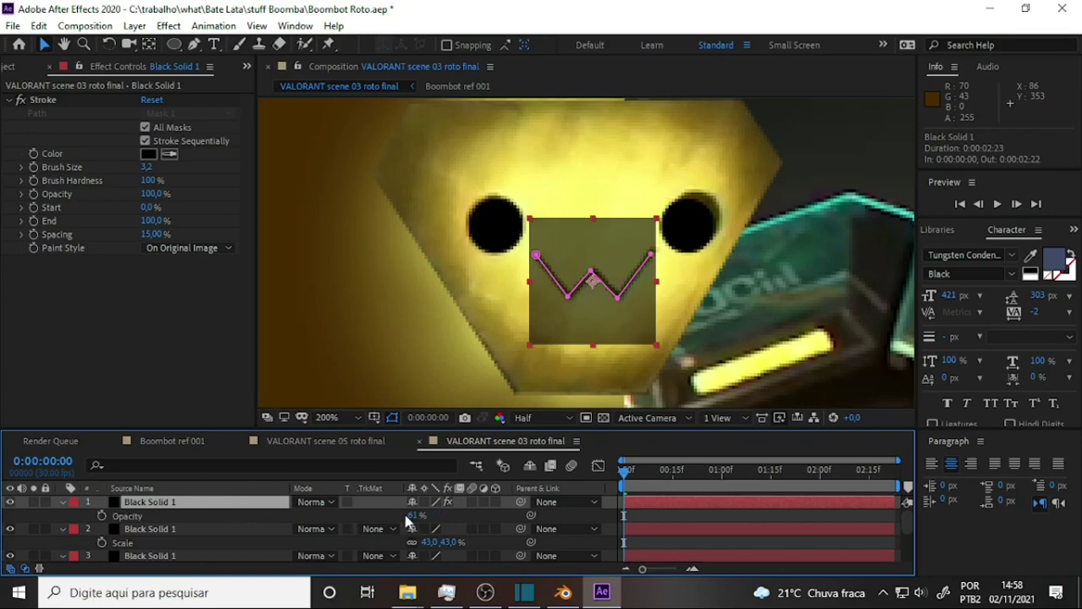
left_click_drag(415, 515, 600, 529)
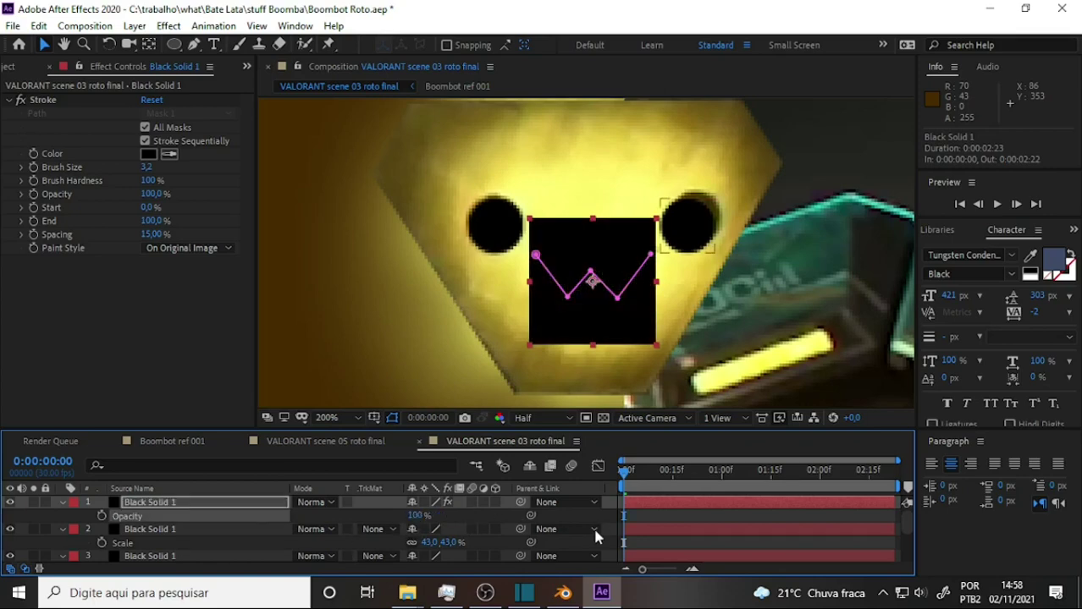
Switch the mouth layer to Add blending and change the stroke colour to white (FFFFFF).
left_click(309, 503)
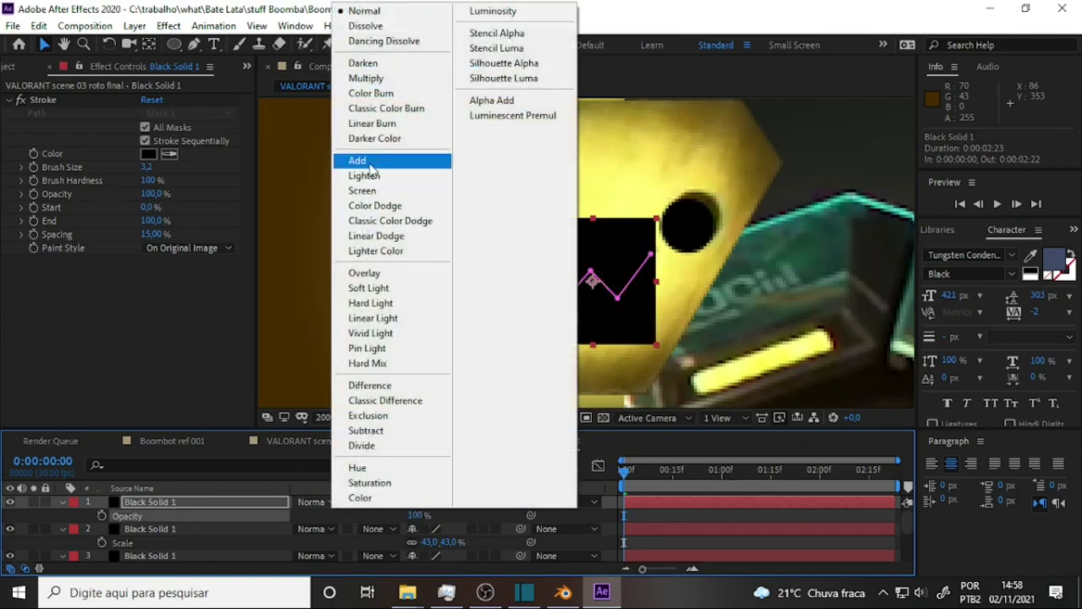
left_click(368, 161)
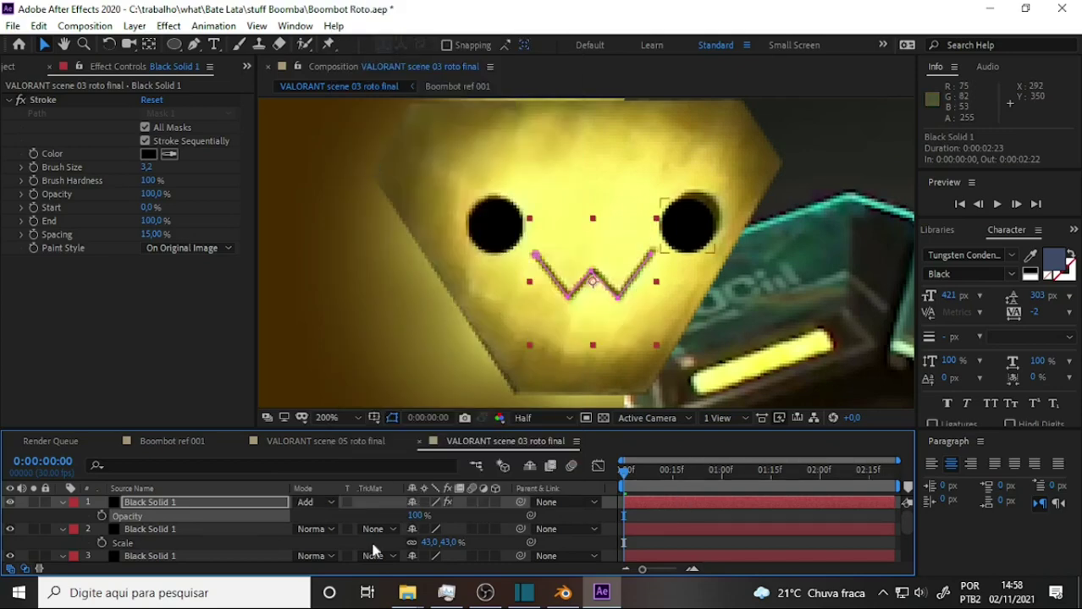
left_click(309, 508)
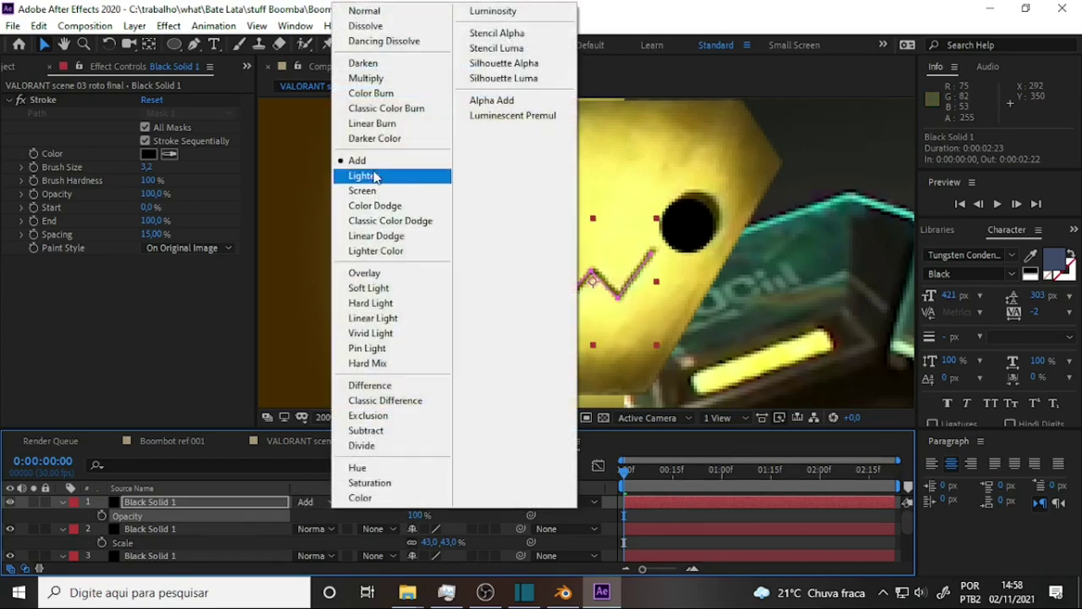
left_click(142, 326)
left_click(151, 153)
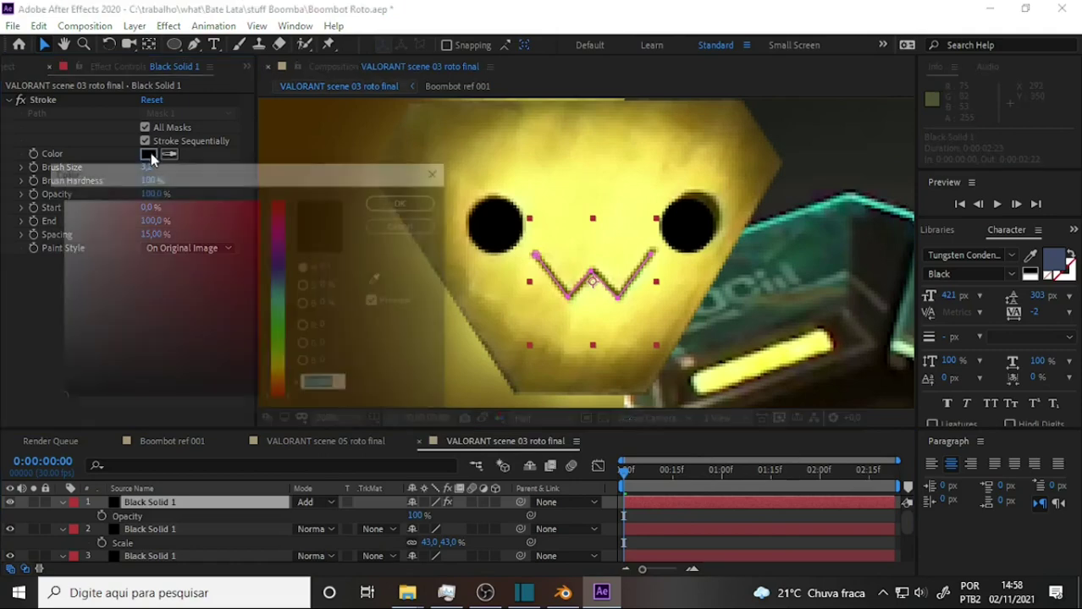
left_click_drag(193, 356, 2, 148)
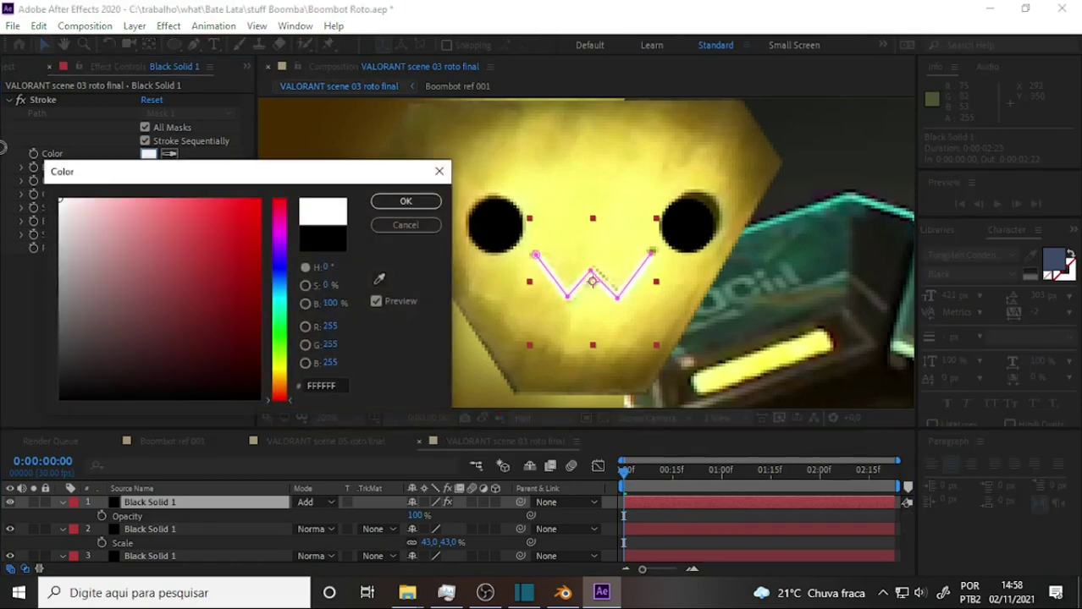
left_click(403, 202)
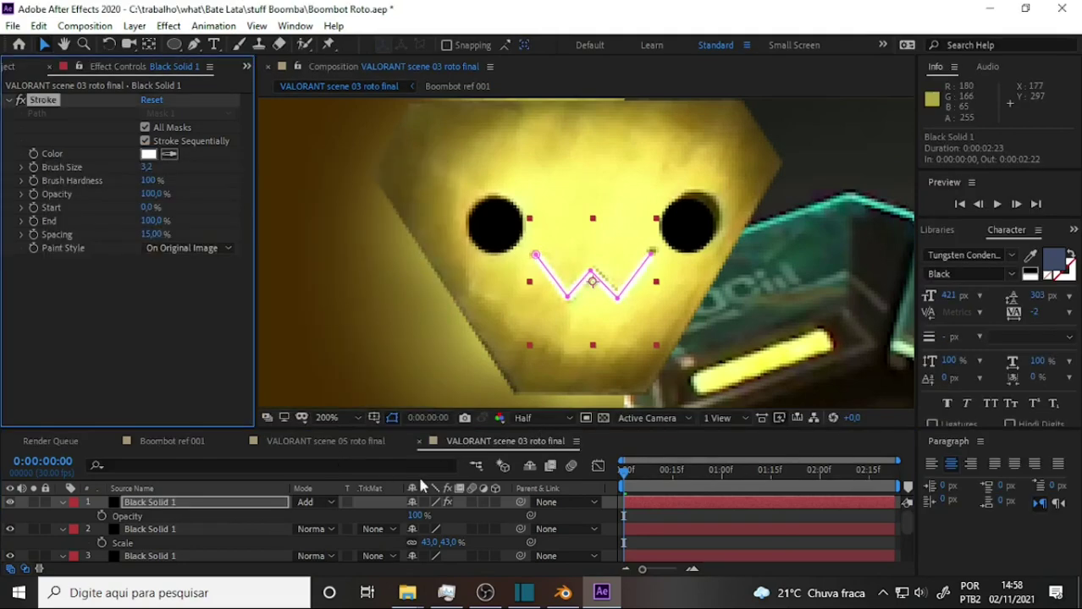
left_click(526, 417)
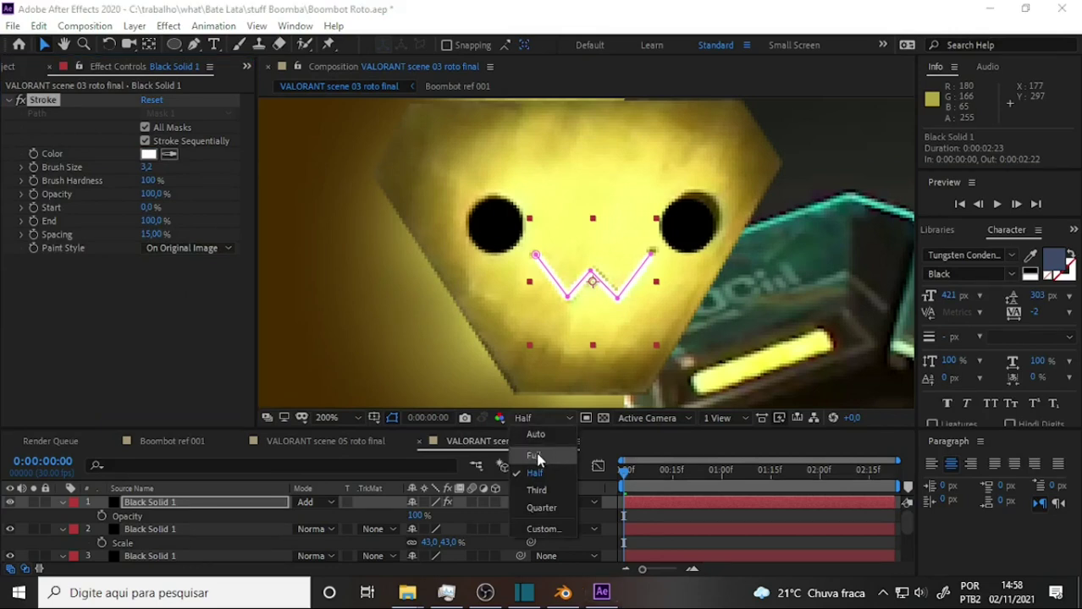
Render the viewer at full resolution and reduce the mouth stroke's brush size to 2.0.
left_click(535, 457)
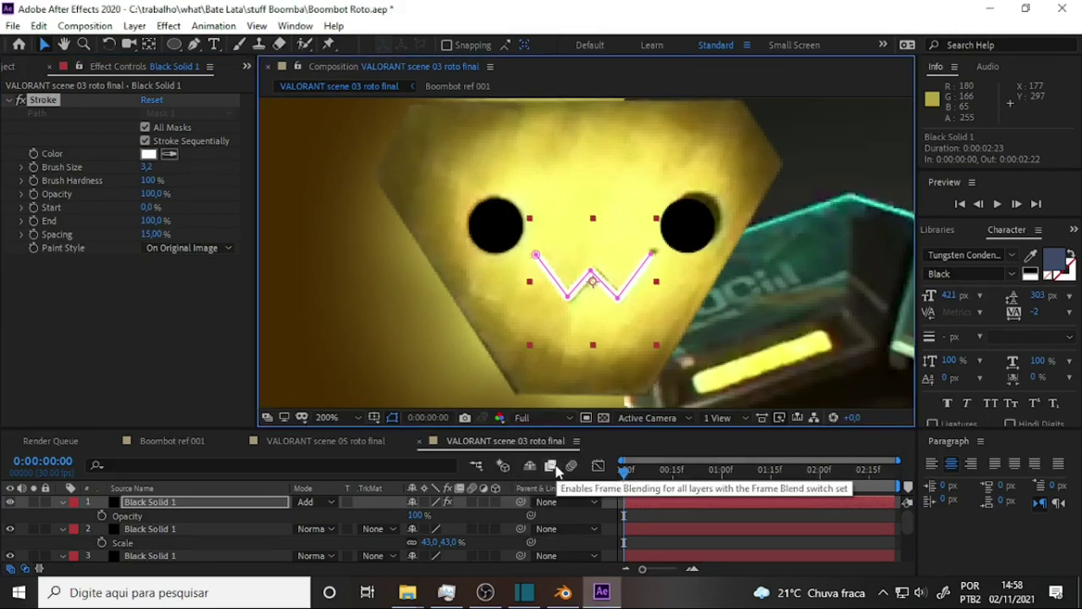
left_click_drag(145, 167, 146, 180)
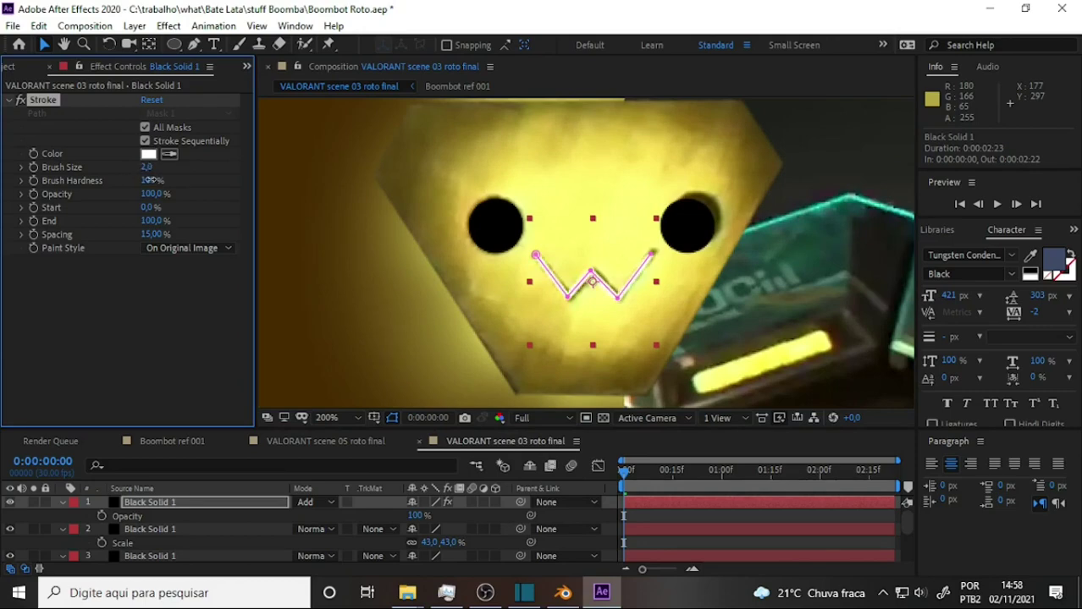
left_click(166, 504)
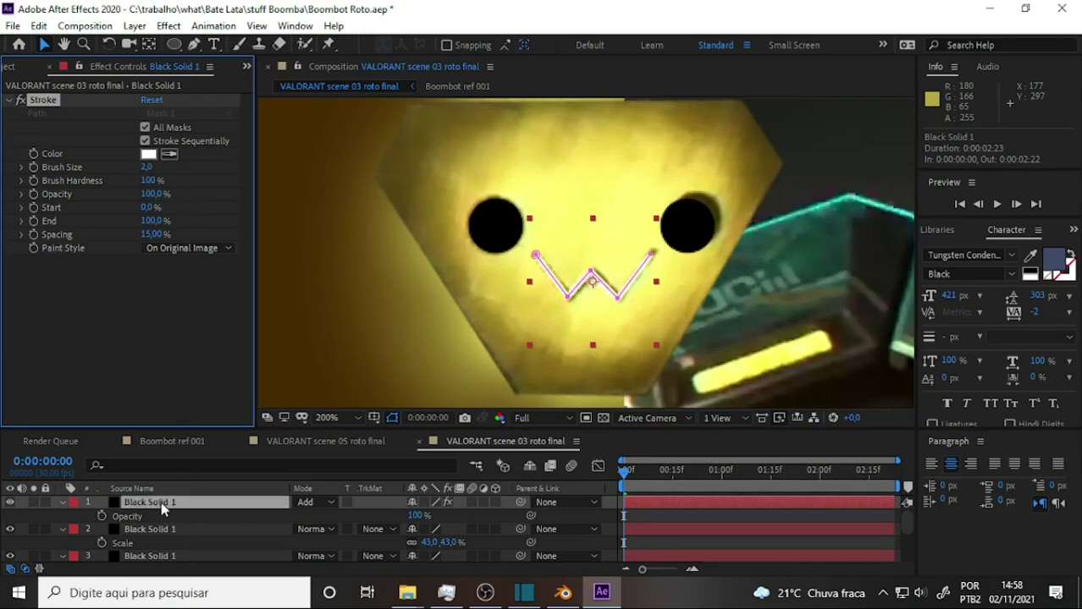
left_click(169, 26)
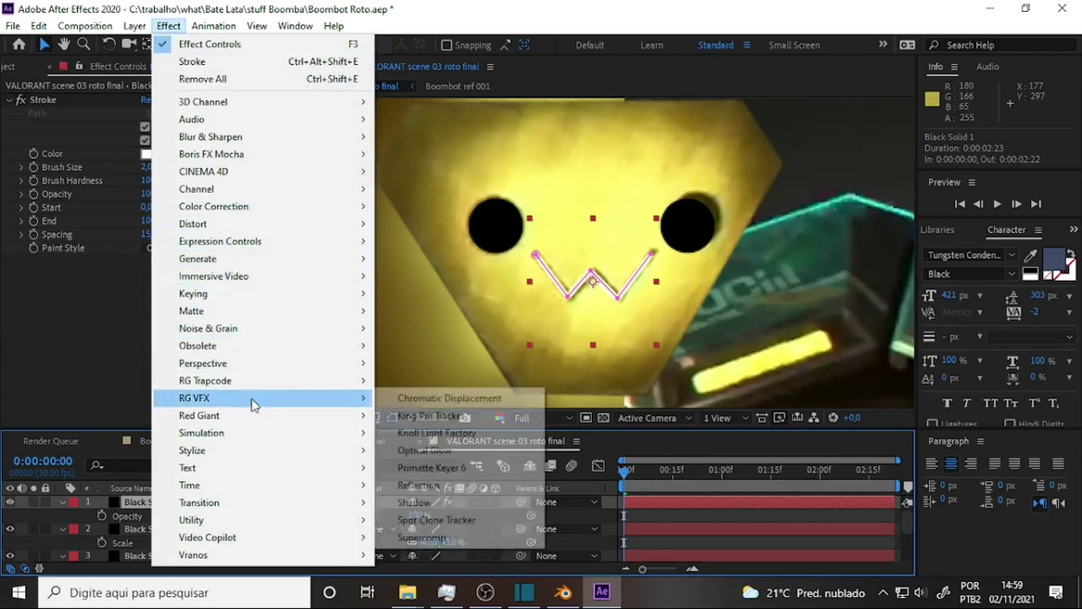
Try a Color Overlay layer style on the mouth layer, then undo it.
mouse_move(239, 224)
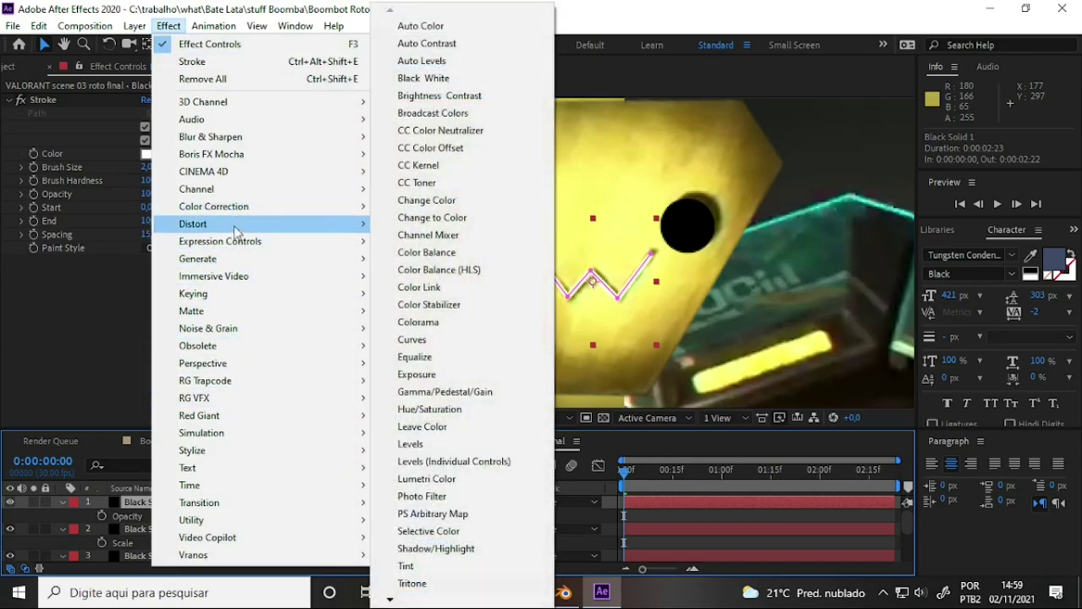
mouse_move(135, 28)
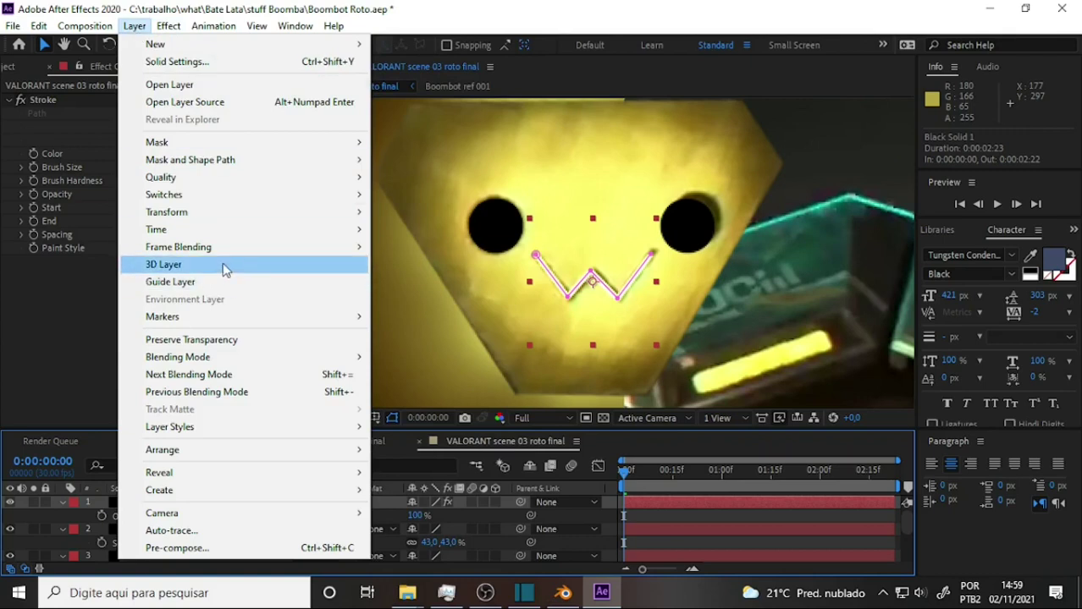
mouse_move(217, 433)
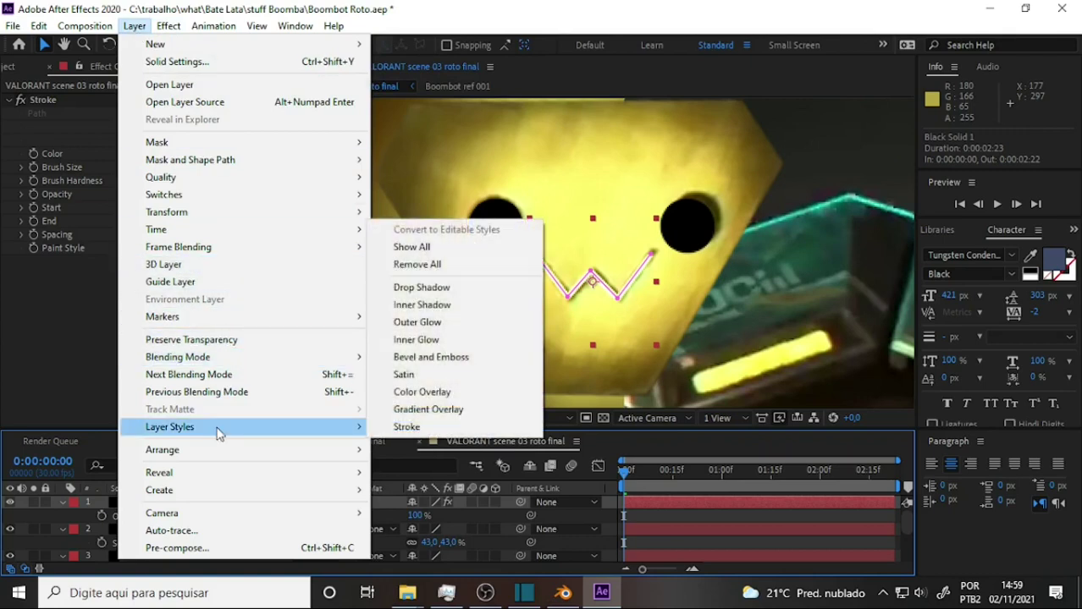
left_click(469, 394)
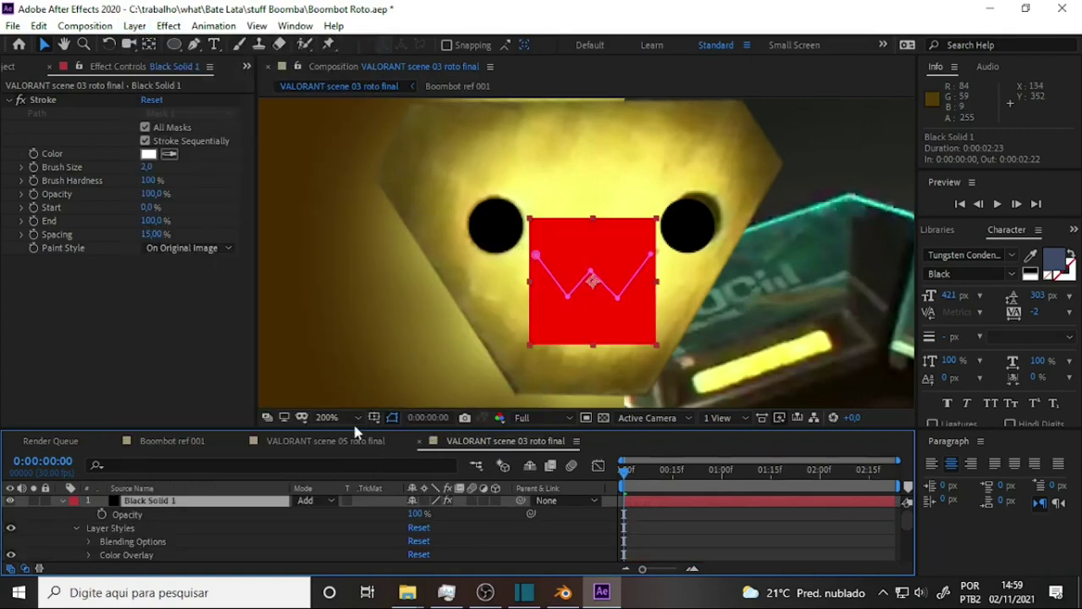
key("ctrl+z")
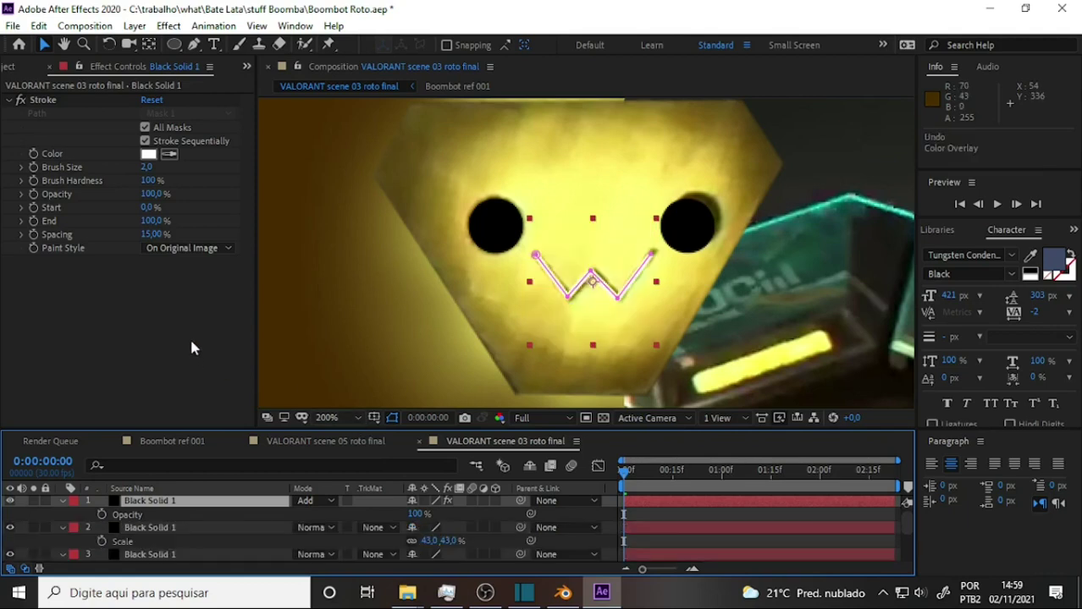
Change the mouth stroke colour to black (000000).
left_click(149, 155)
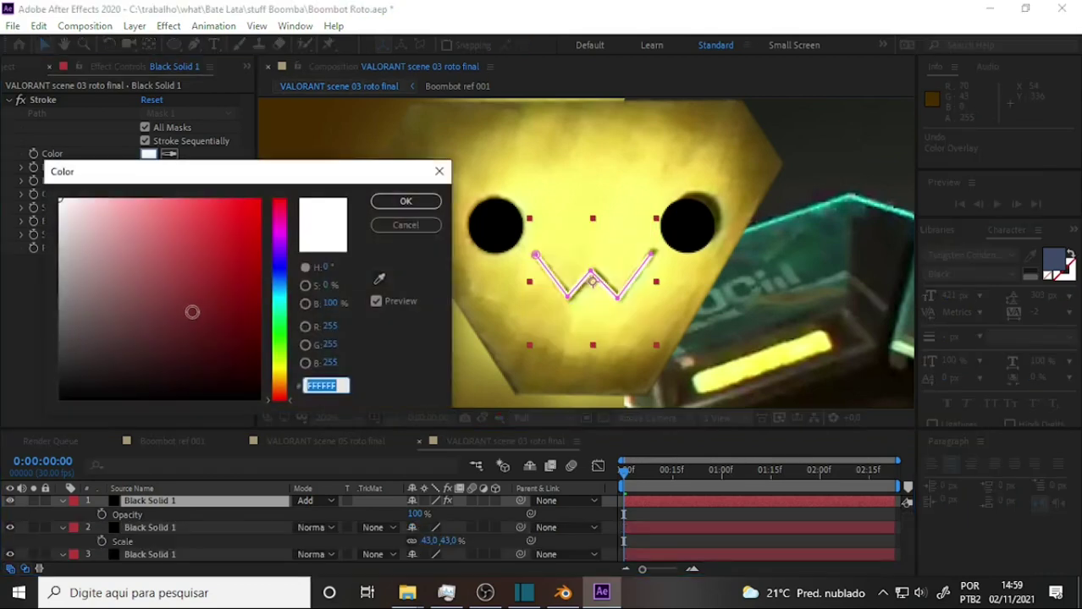
mouse_move(186, 315)
left_mouse_down()
mouse_move(125, 342)
mouse_move(59, 400)
left_mouse_up()
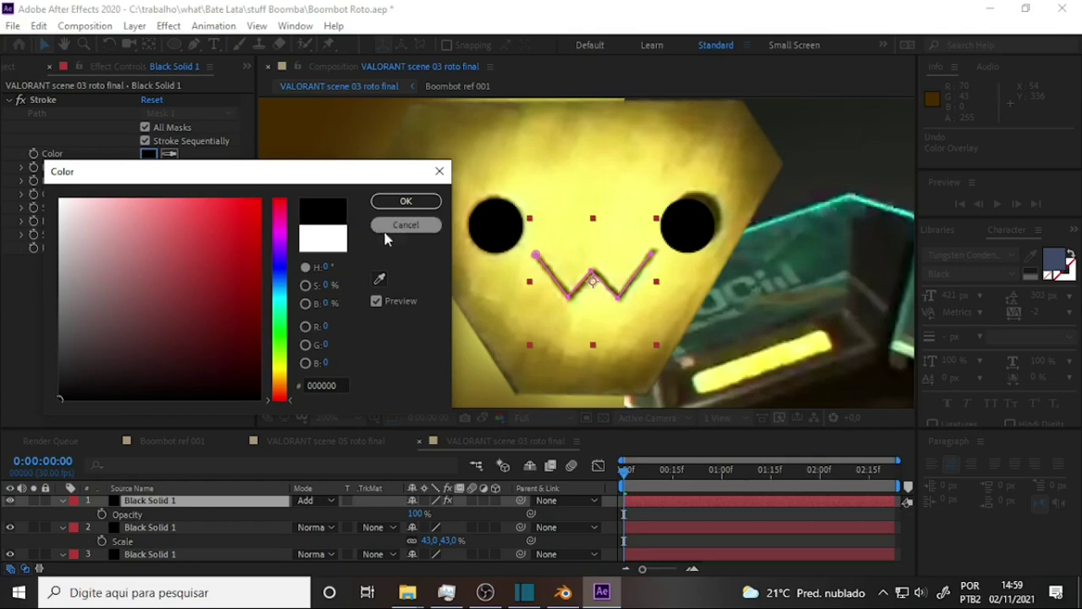
left_click(406, 203)
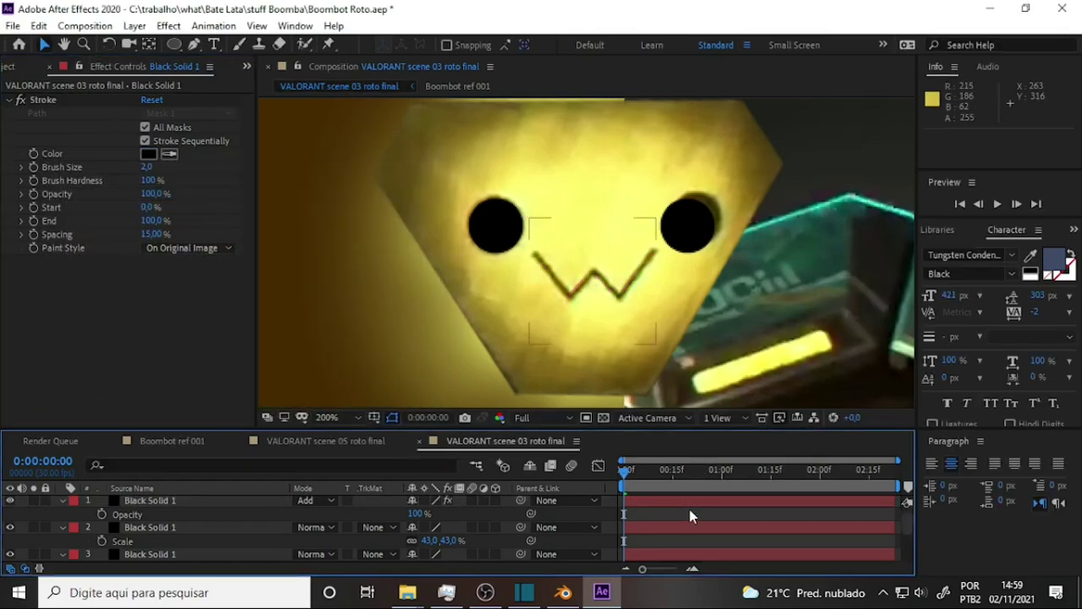
left_click(413, 530)
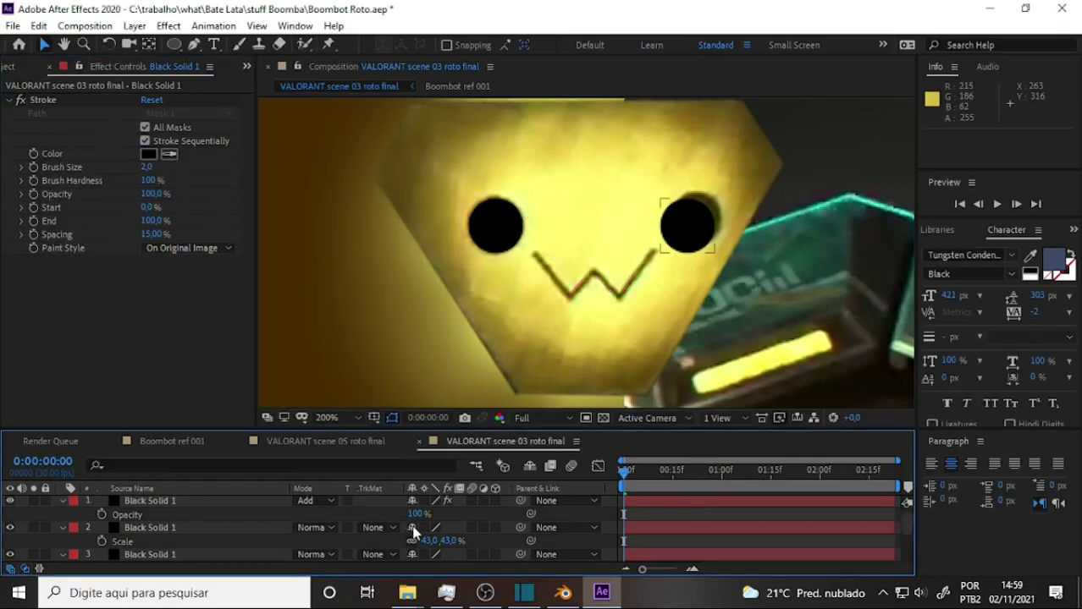
Return the mouth layer to Normal blending and set the Stroke paint style to On Transparent.
left_click(306, 500)
left_click(366, 10)
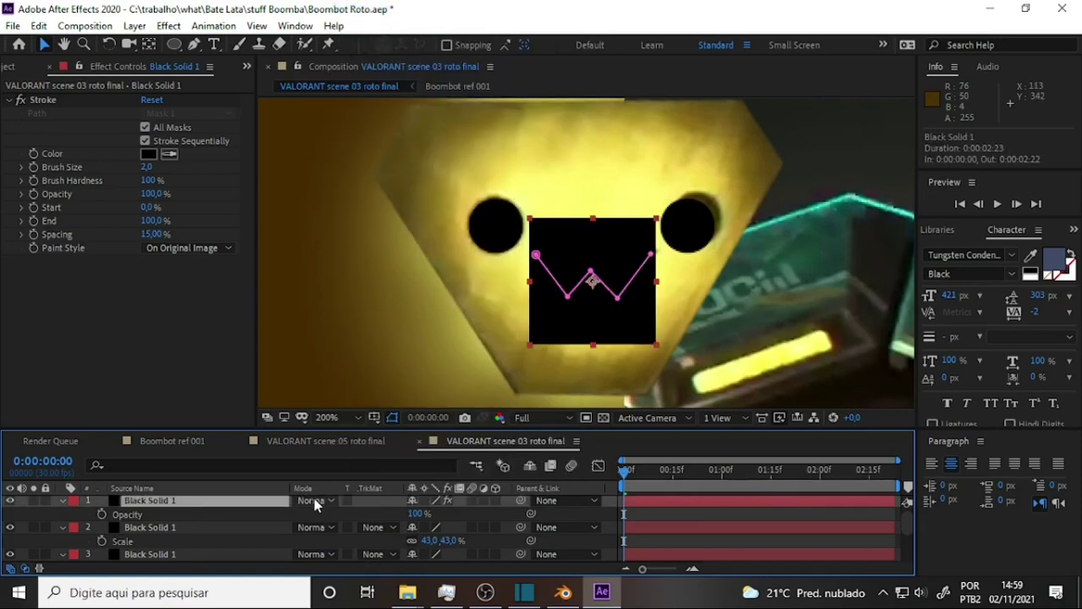
left_click(217, 248)
left_click(204, 283)
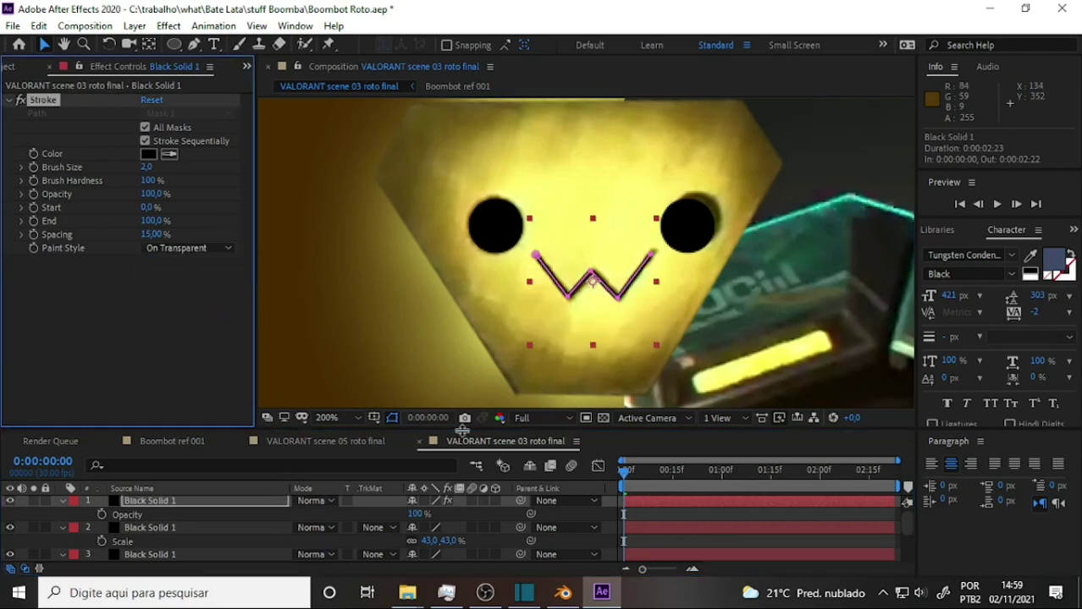
left_click(668, 521)
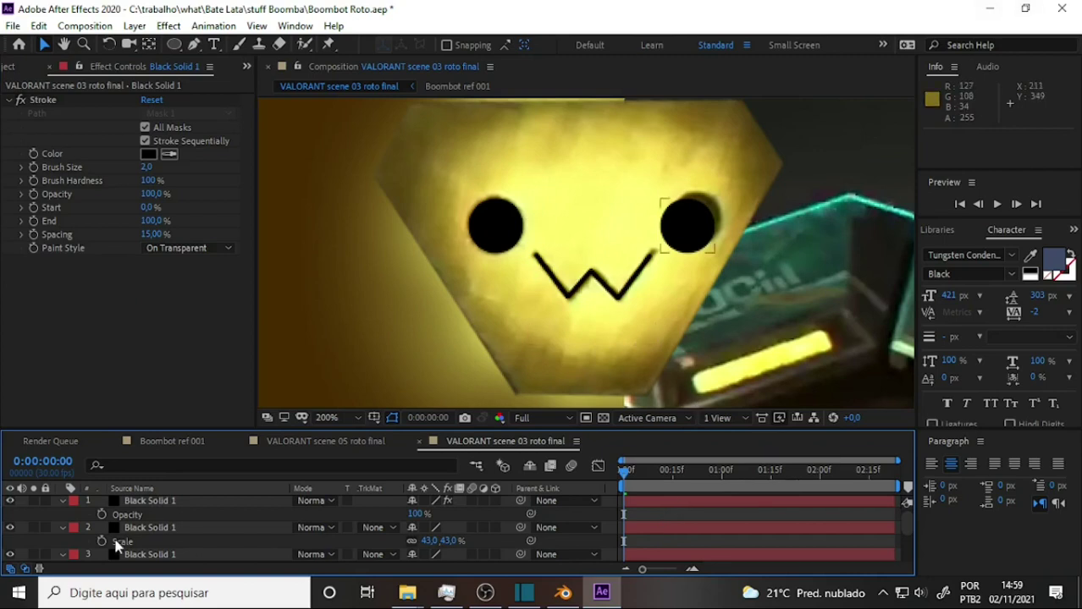
left_click(165, 502)
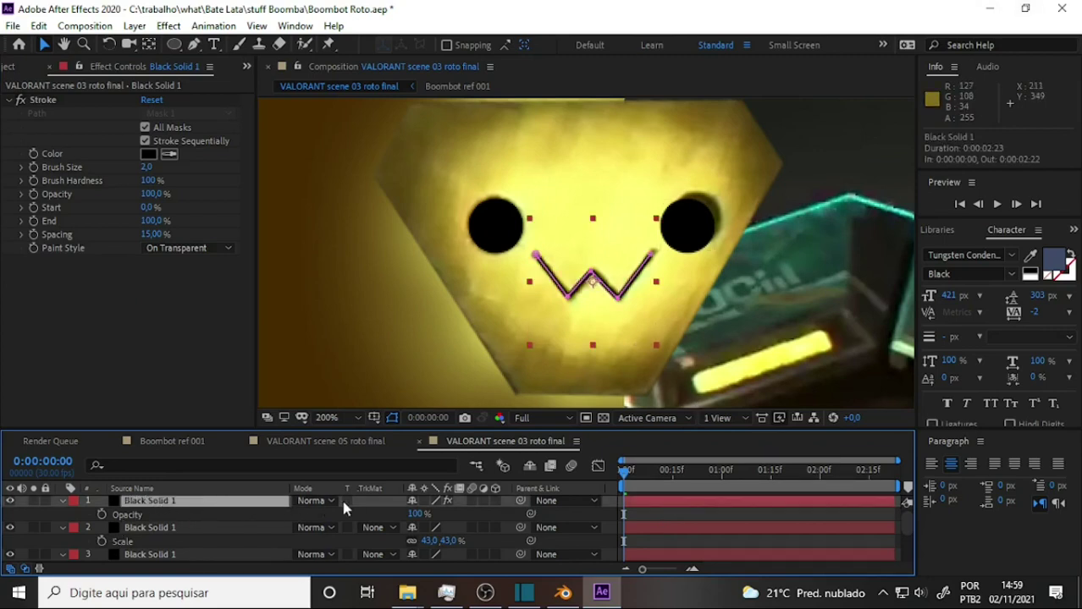
Change the mouth layer's Position X from 260 to 256, giving 256,274.
key("p")
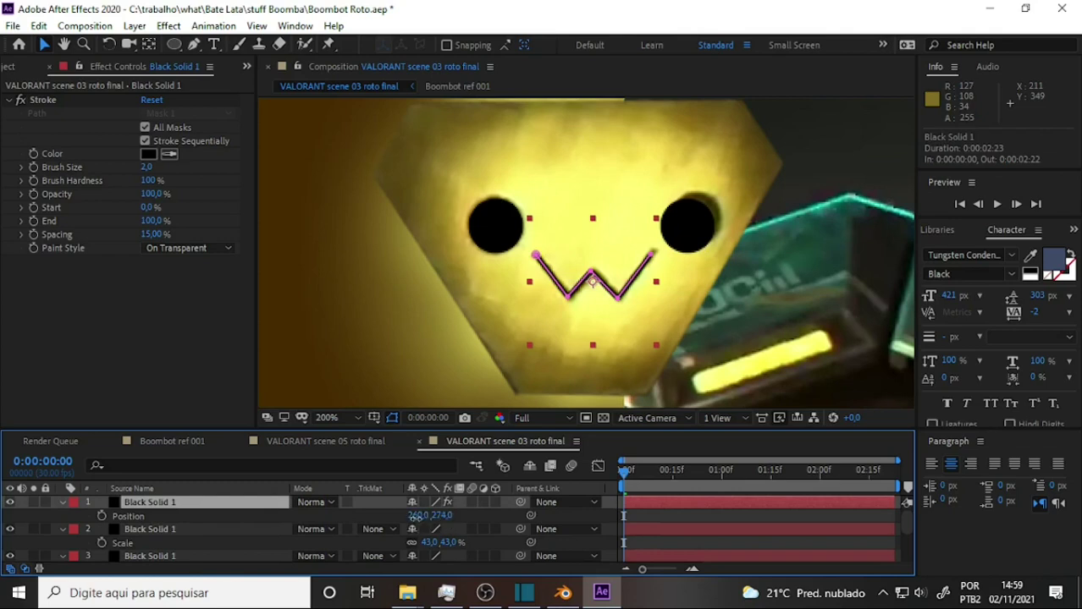
left_click(416, 516)
left_click(431, 515)
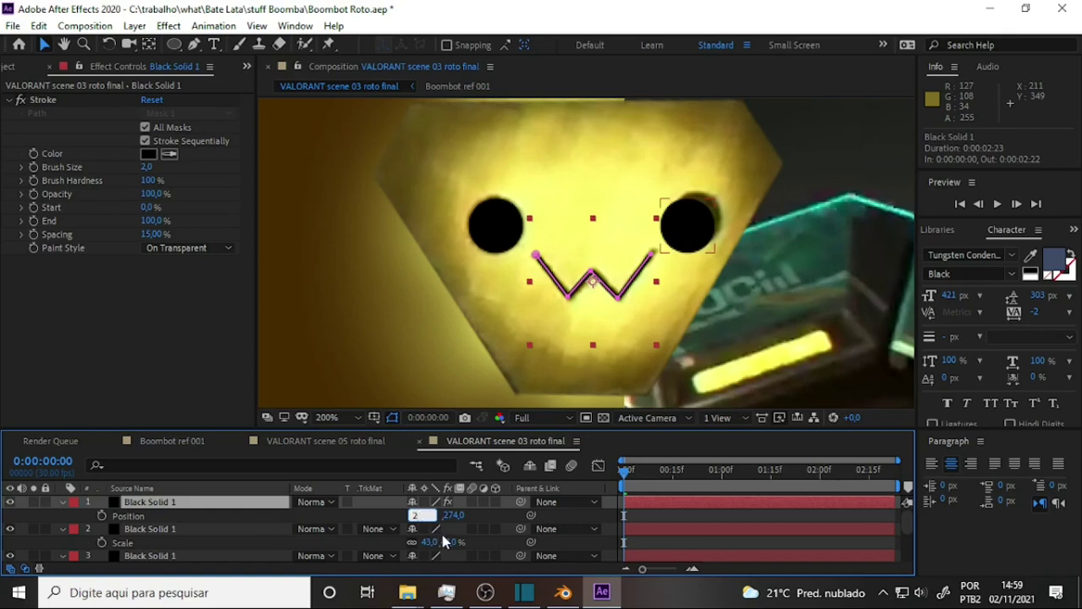
type("56")
left_click(709, 521)
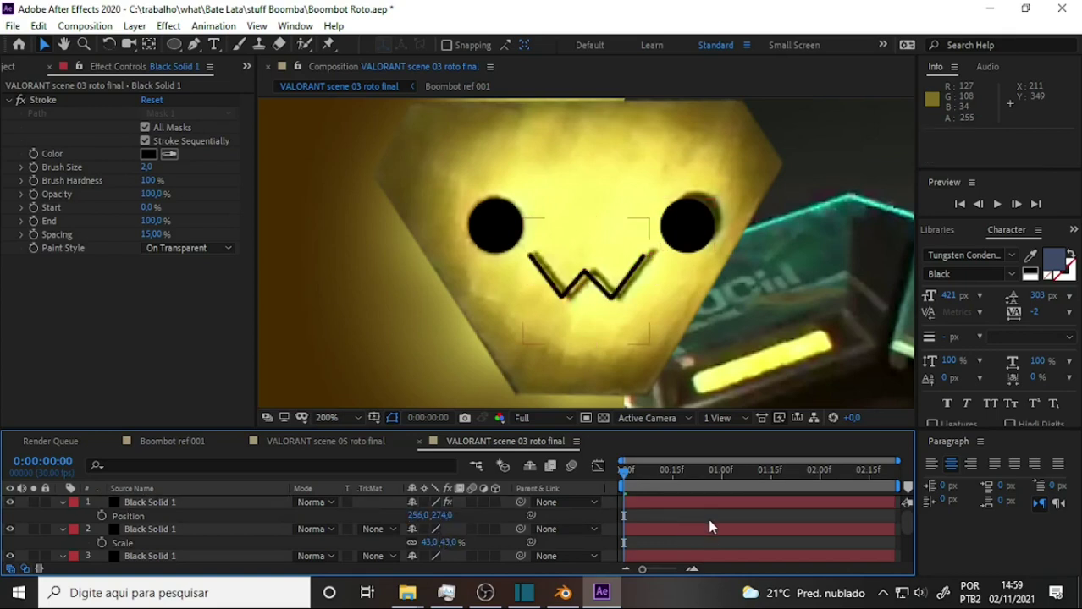
left_click(220, 501)
left_click(330, 417)
Set the viewer magnification to 100%.
left_click(365, 284)
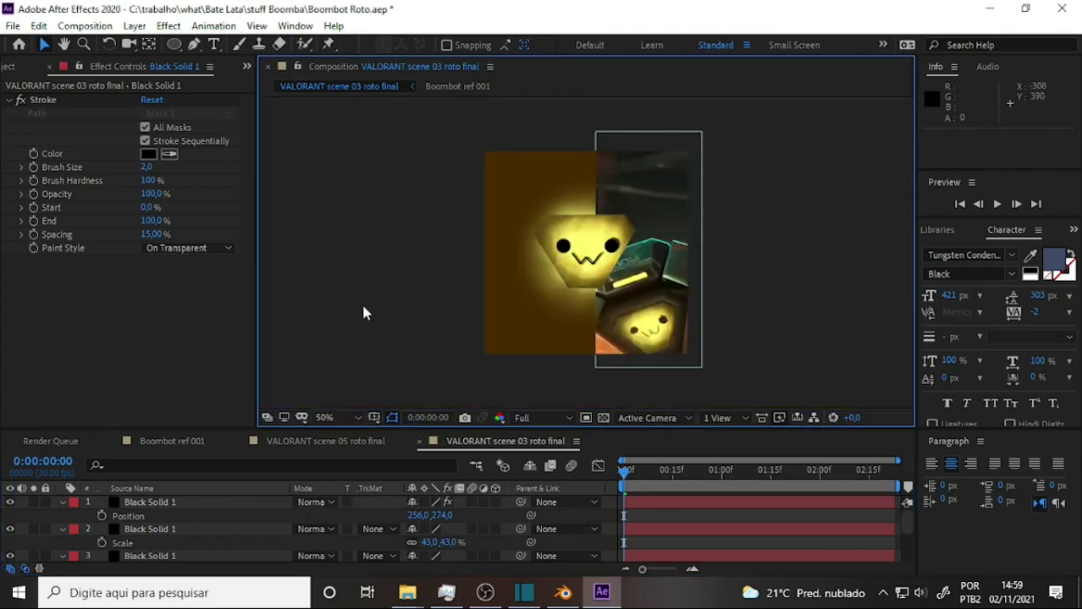
left_click(338, 425)
left_click(353, 303)
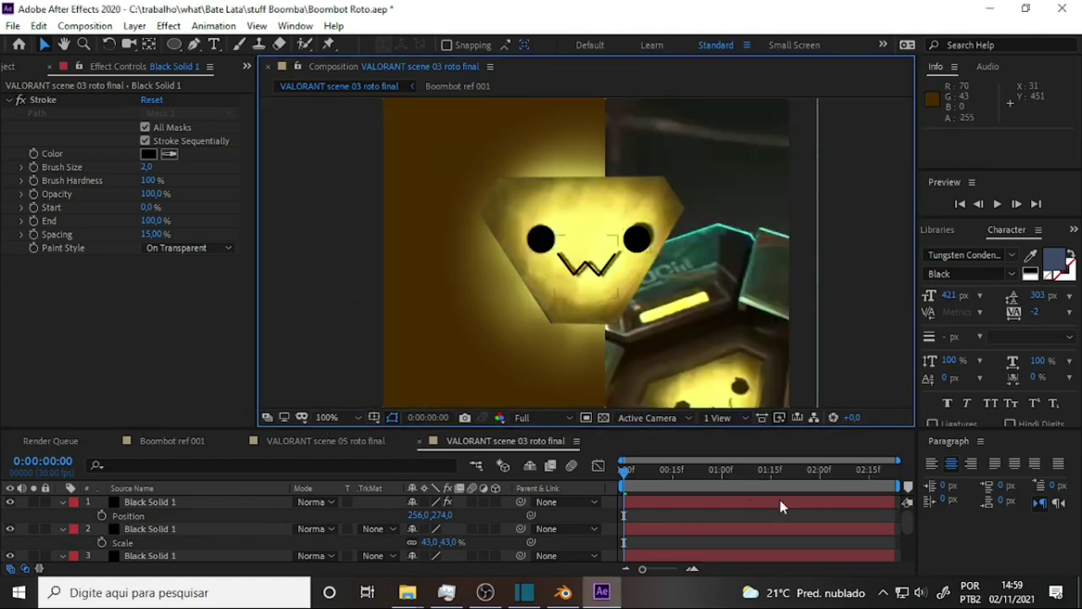
scroll(907, 529, "down", 3)
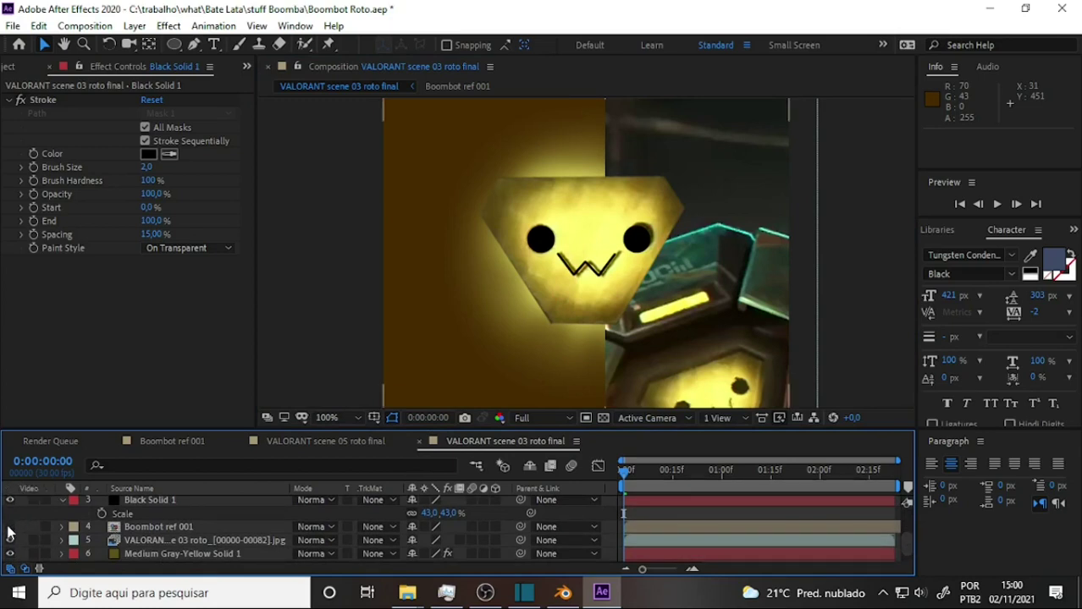
Hide the Boombot ref 001 layer and slide the VALORANT footage right to 403,256.
left_click(10, 527)
left_click(10, 527)
left_click(11, 527)
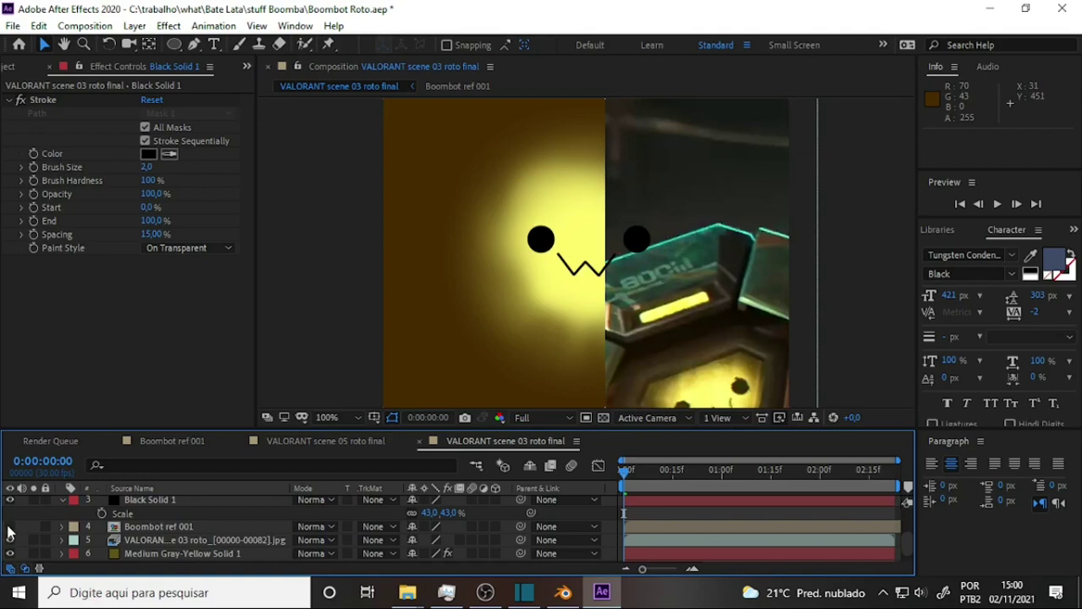
left_click_drag(699, 311, 782, 314)
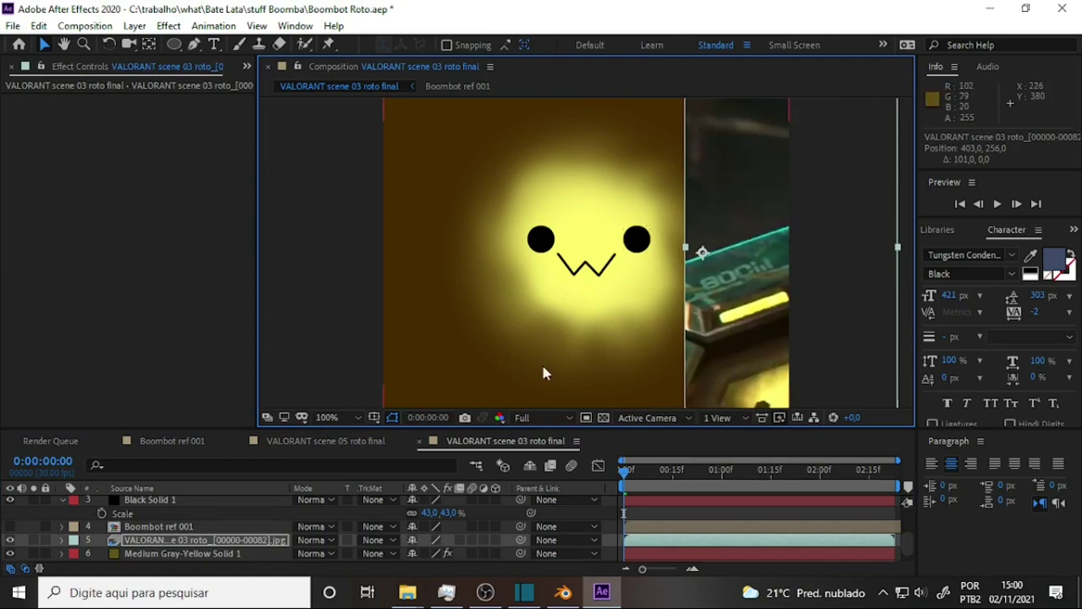
Move the right eye layer left to Position X 310.
left_click(639, 241)
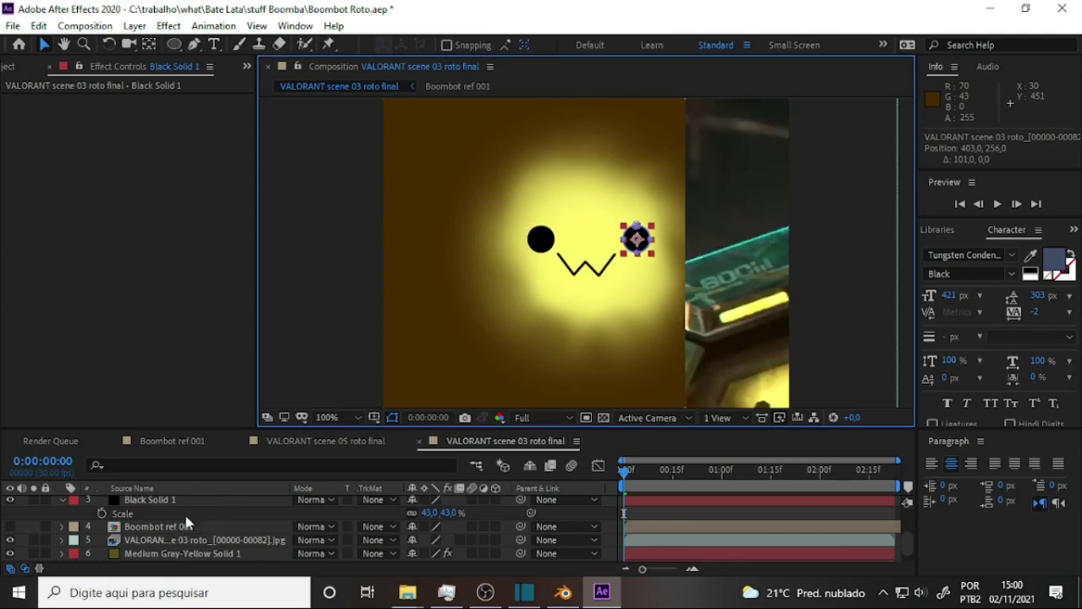
scroll(186, 525, "up", 2)
scroll(186, 525, "up", 2)
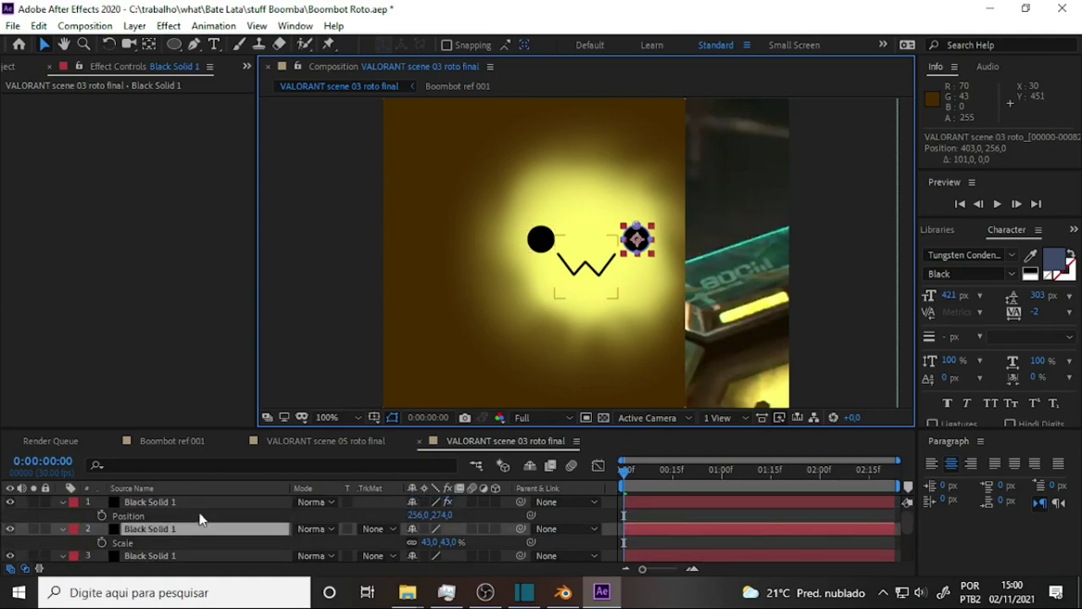
left_click(153, 530)
key("p")
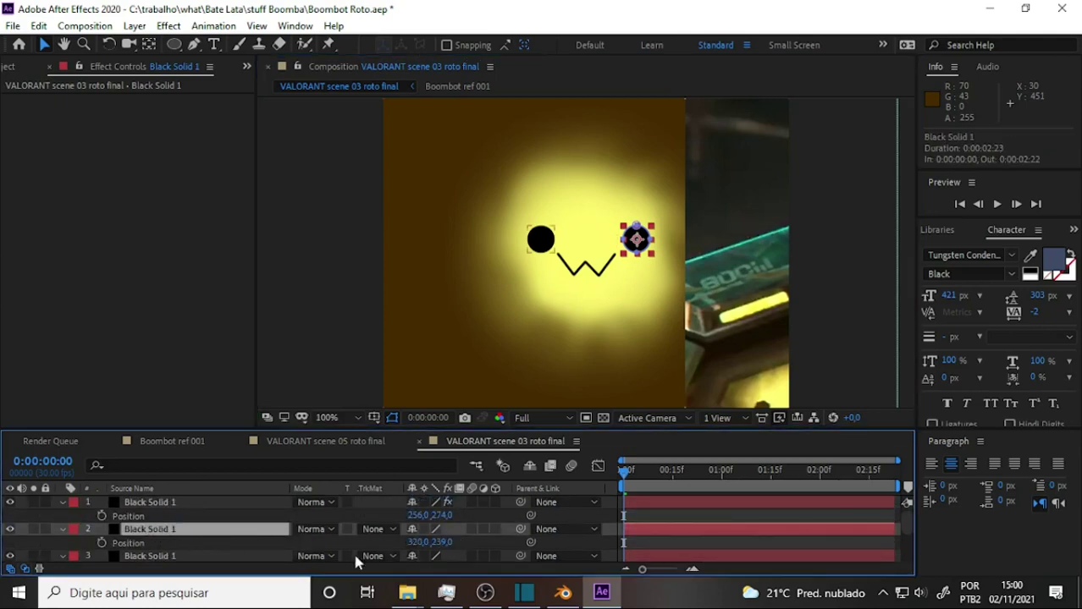
left_click_drag(429, 542, 733, 546)
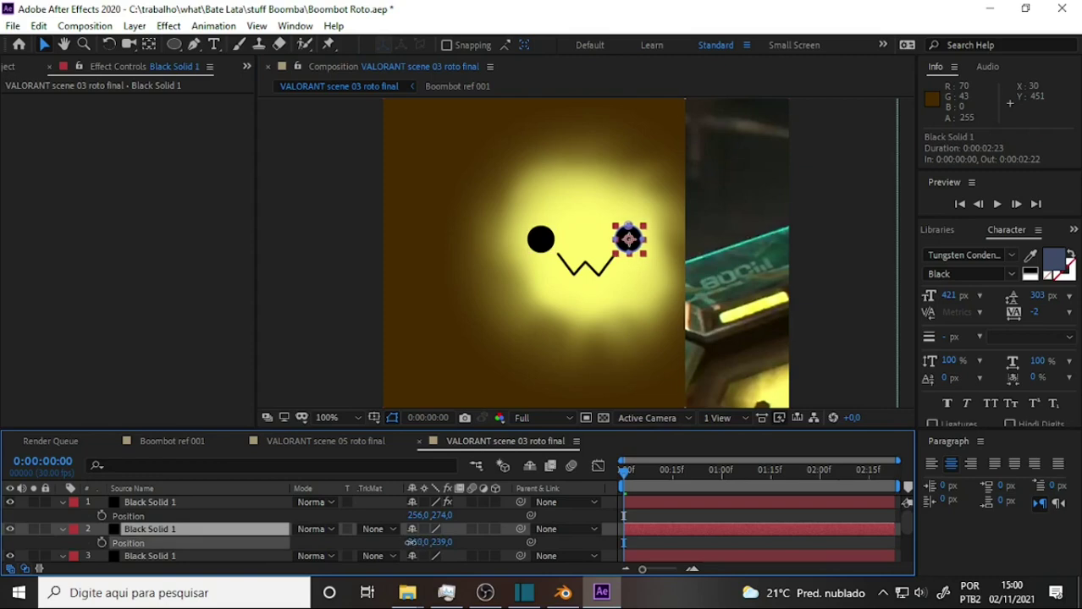
left_click(703, 512)
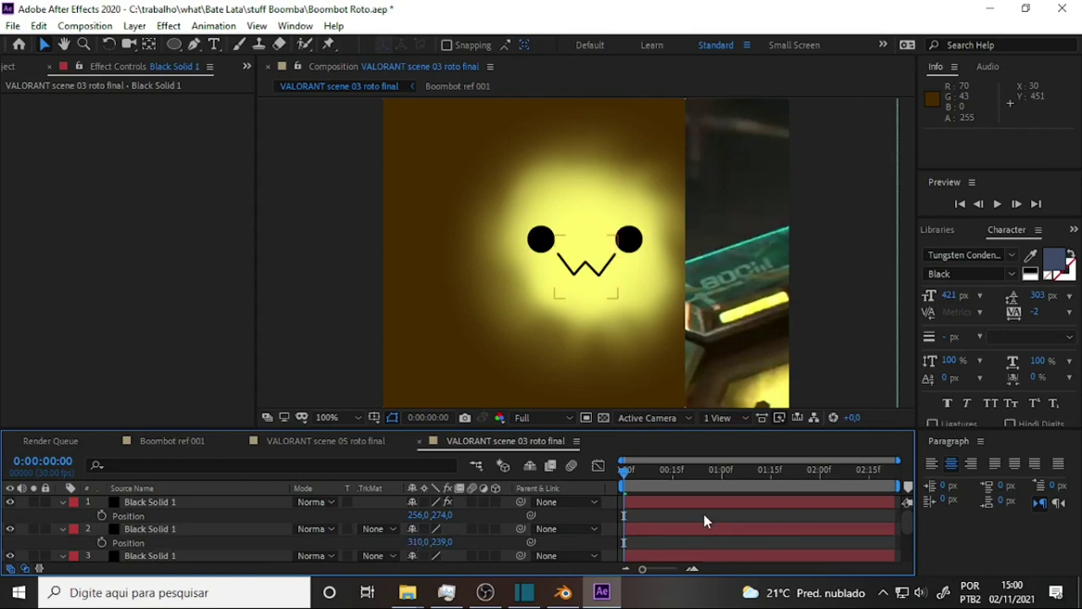
Set the mouth stroke's brush size to 3.0.
left_click(149, 503)
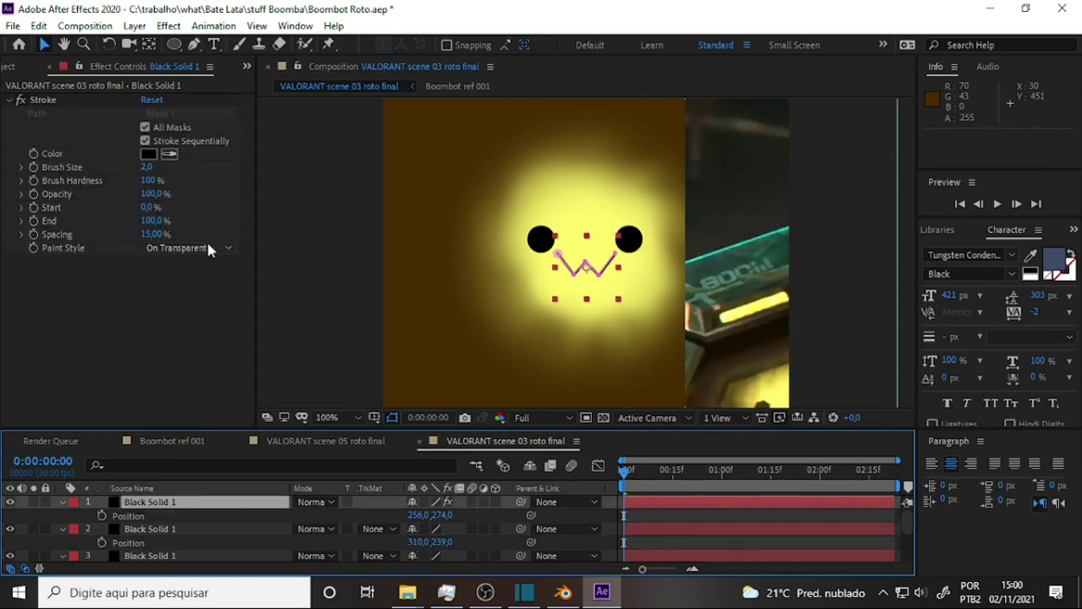
left_click(147, 167)
type("3")
key("Return")
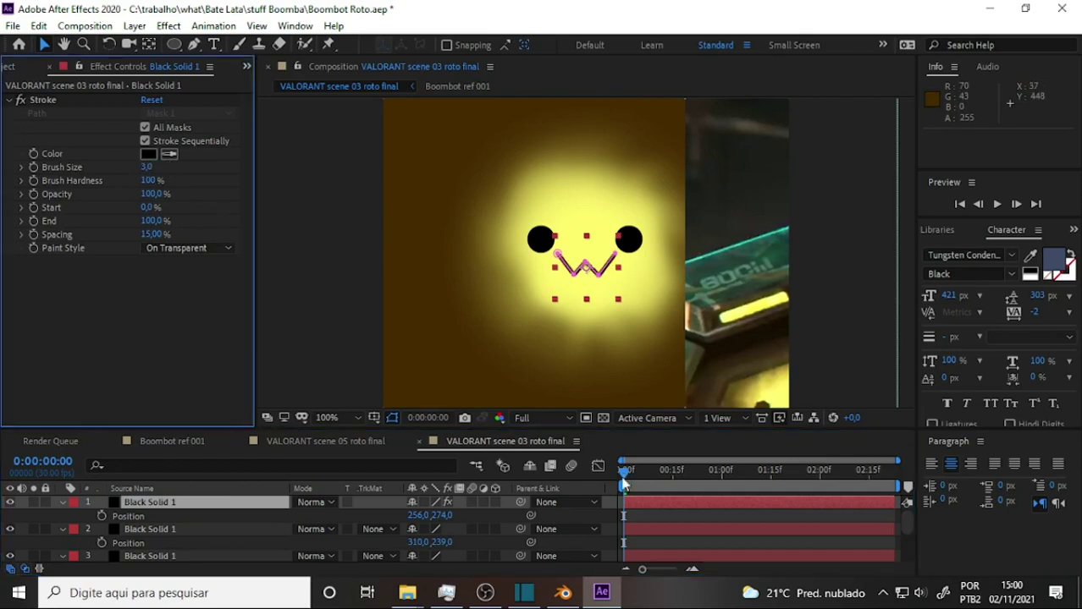
Shift the right eye layer to start one frame later, then undo that timing change.
left_click(732, 518)
left_click_drag(720, 540, 712, 544)
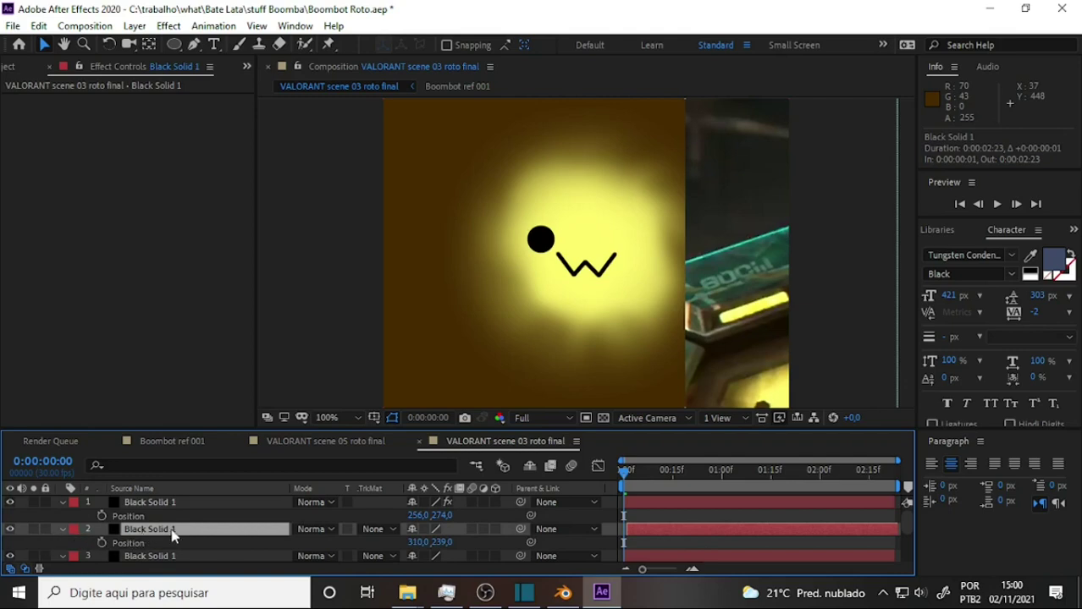
key("ctrl+z")
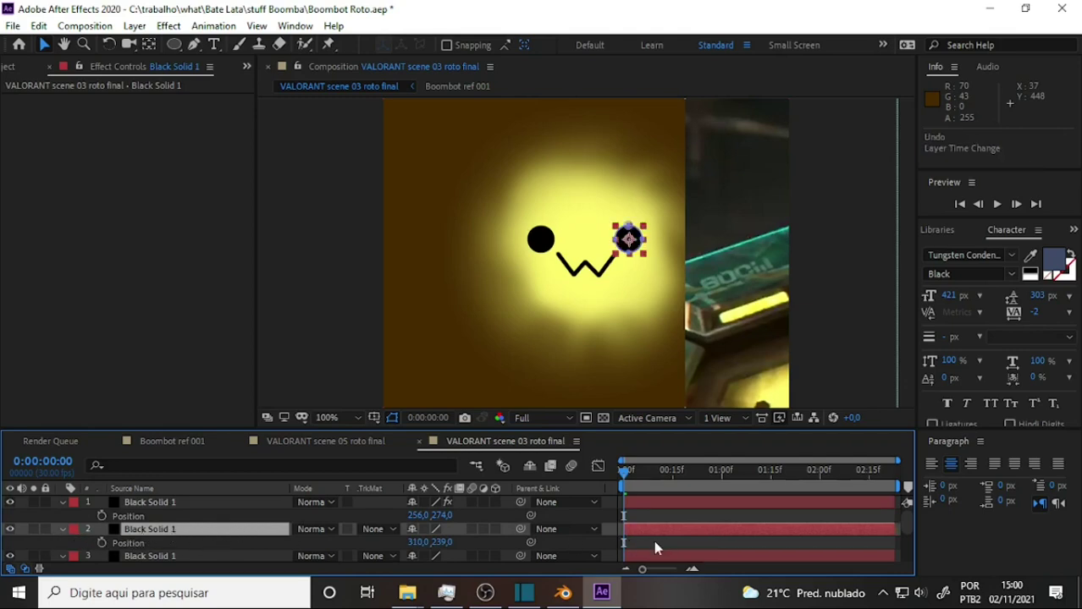
left_click(665, 548)
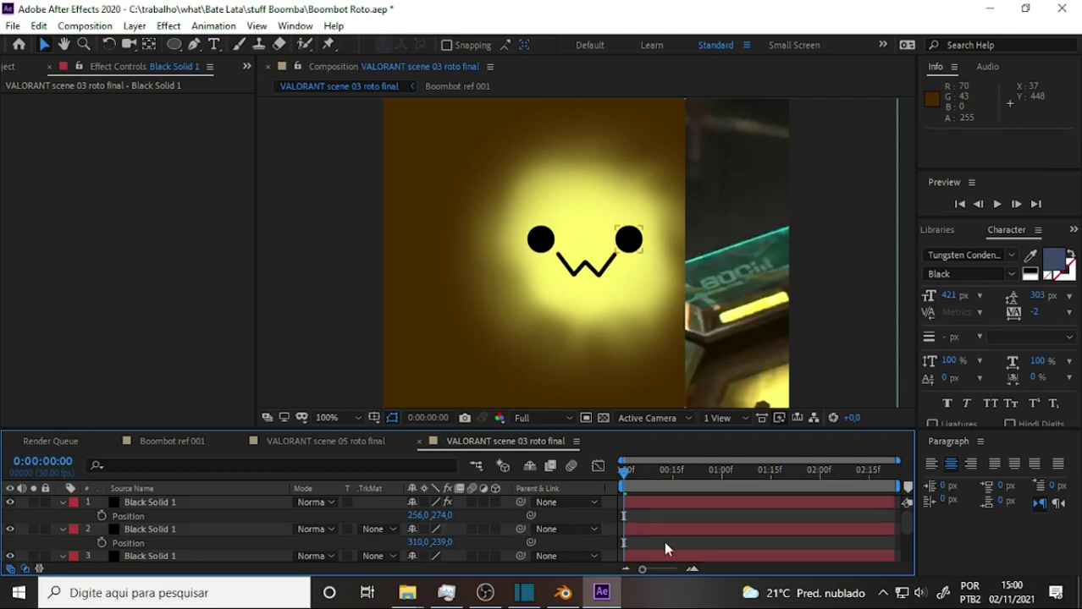
left_click(722, 545)
mouse_move(630, 476)
left_mouse_down()
mouse_move(785, 471)
mouse_move(746, 472)
left_mouse_up()
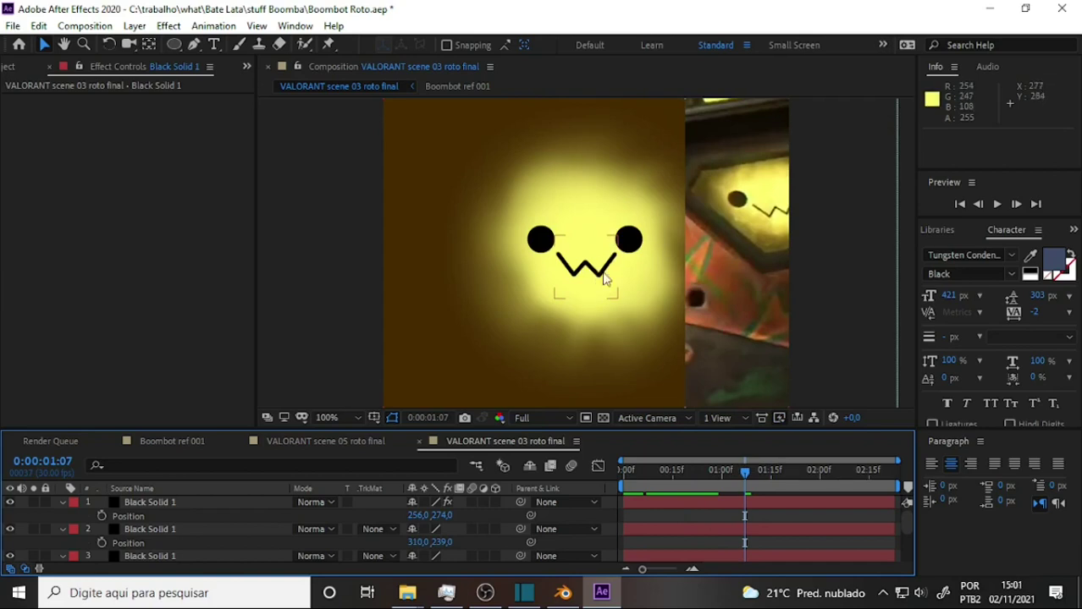
left_click(611, 375)
left_click(554, 304)
left_click(648, 395)
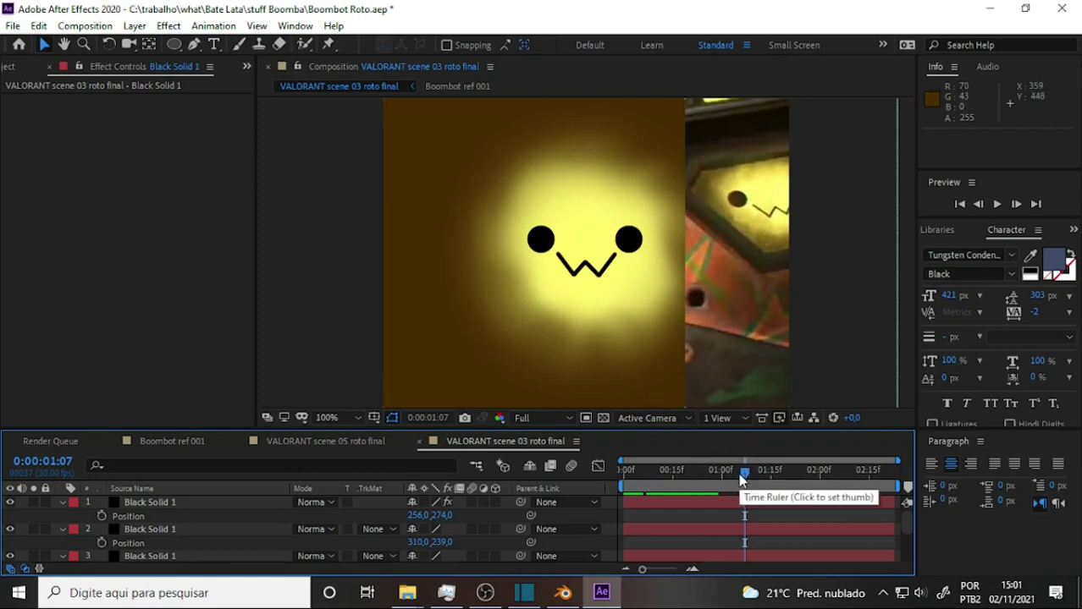
left_click_drag(741, 481, 776, 484)
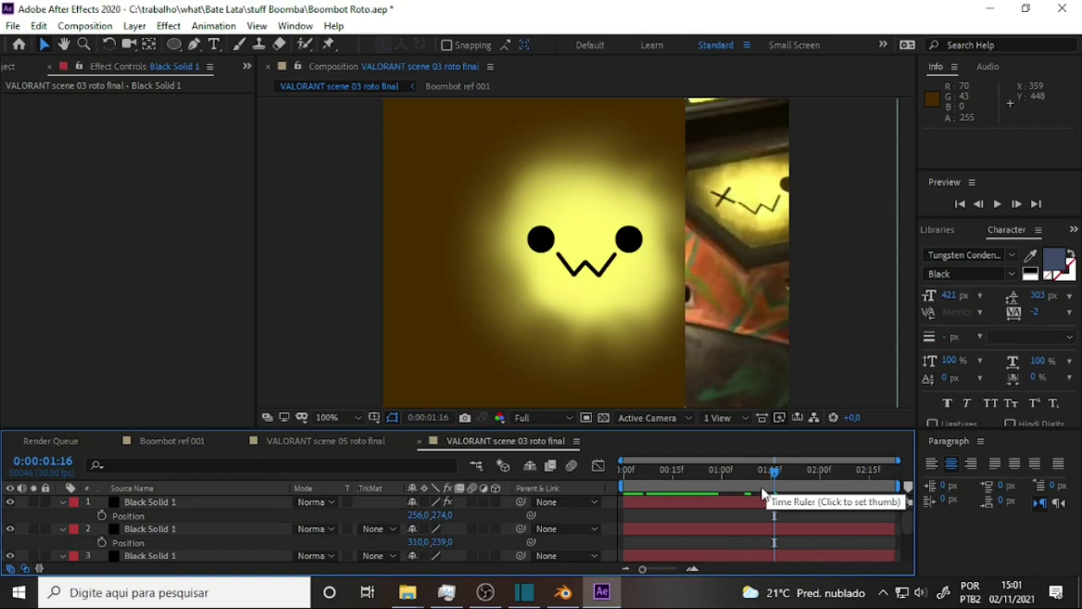
mouse_move(774, 472)
left_mouse_down()
mouse_move(675, 476)
mouse_move(857, 480)
mouse_move(637, 475)
left_mouse_up()
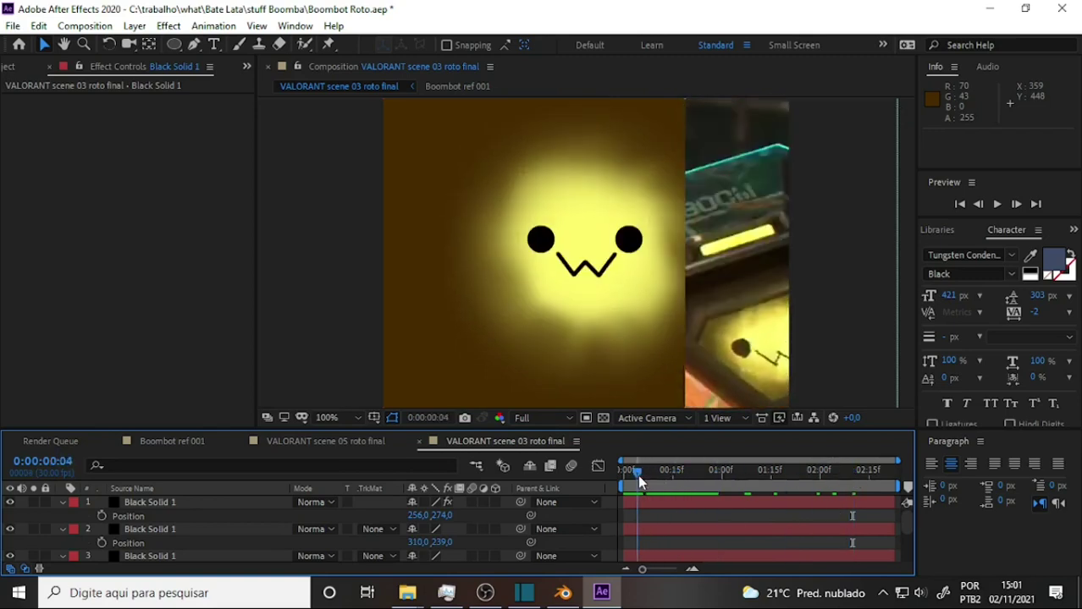
mouse_move(638, 475)
left_mouse_down()
mouse_move(631, 481)
mouse_move(684, 481)
left_mouse_up()
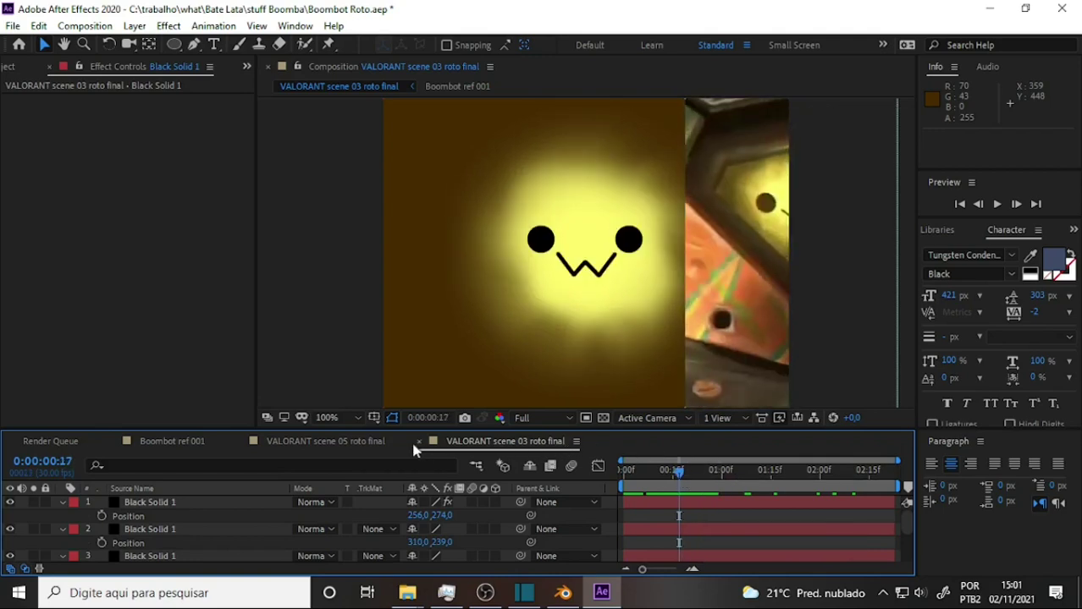
left_click(343, 443)
mouse_move(631, 472)
left_mouse_down()
mouse_move(820, 477)
mouse_move(731, 470)
left_mouse_up()
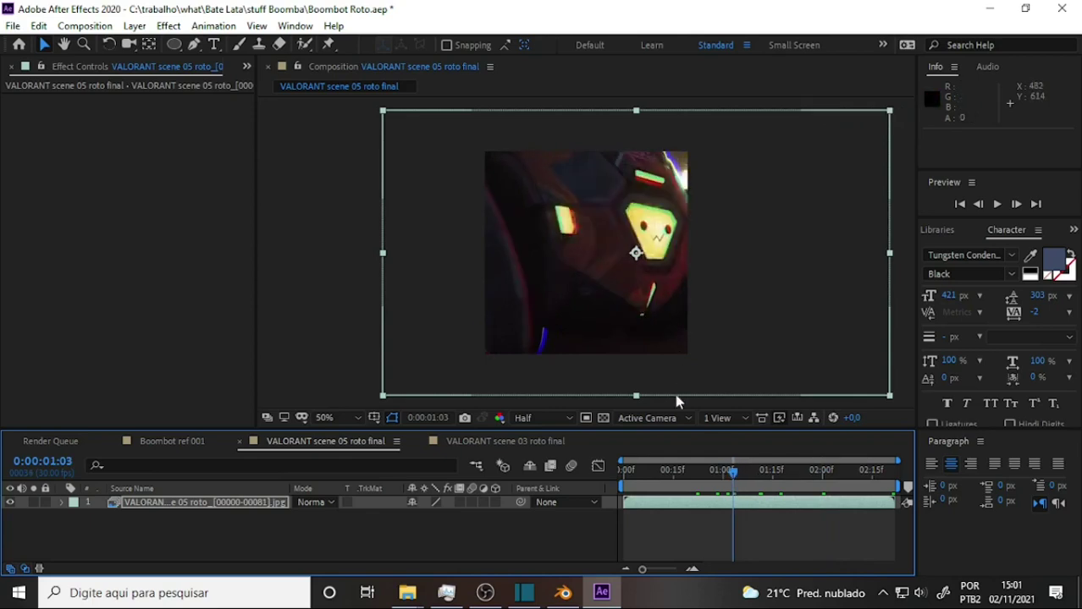
left_click(505, 442)
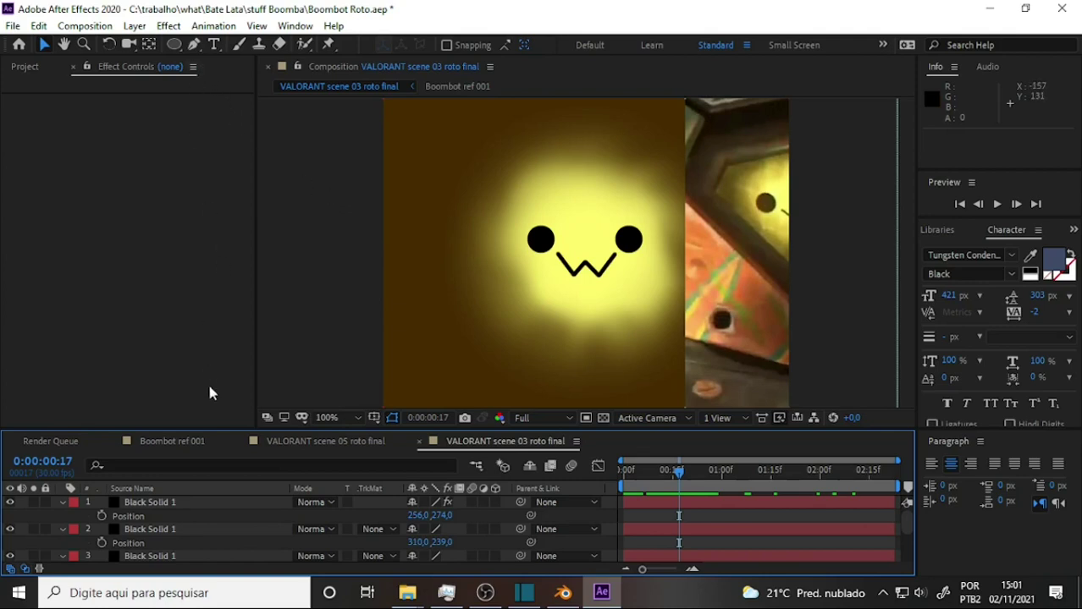
Duplicate the left eye layer and move the copy to the top of the stack.
left_click_drag(905, 518, 905, 539)
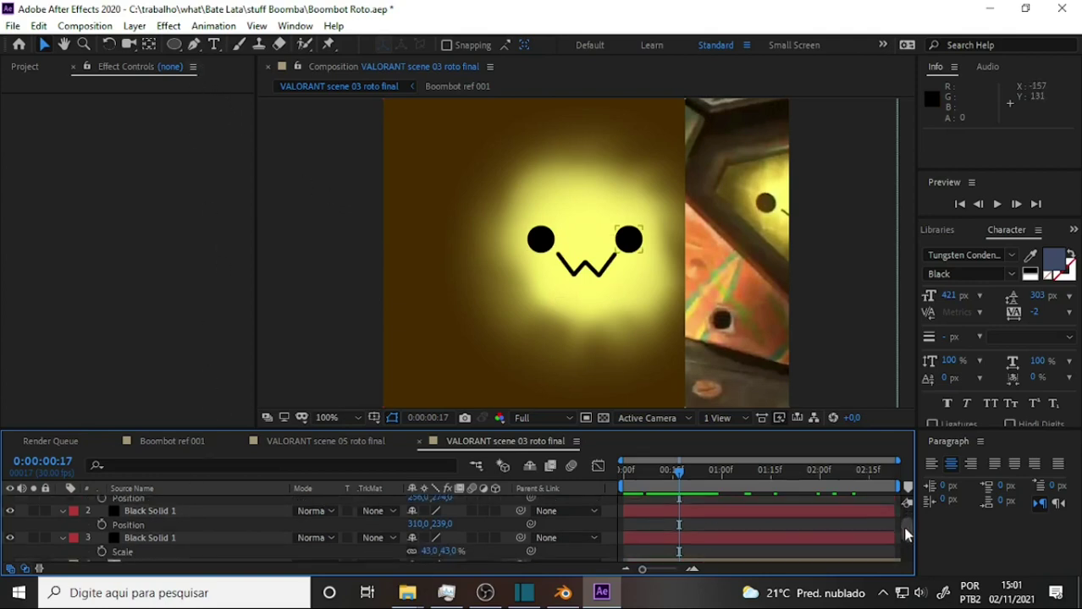
left_click(153, 518)
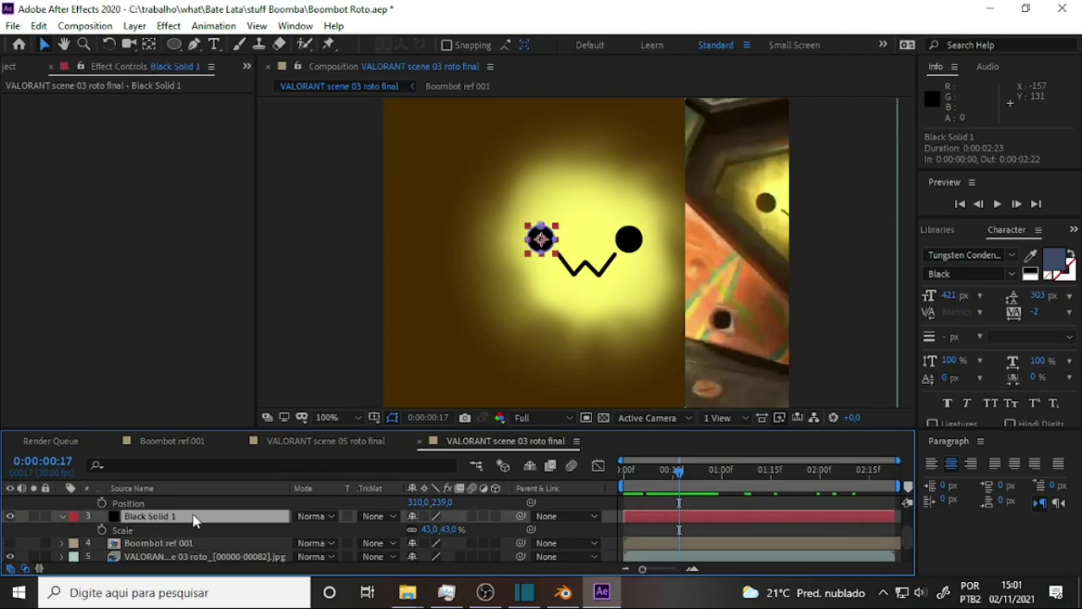
key("ctrl+d")
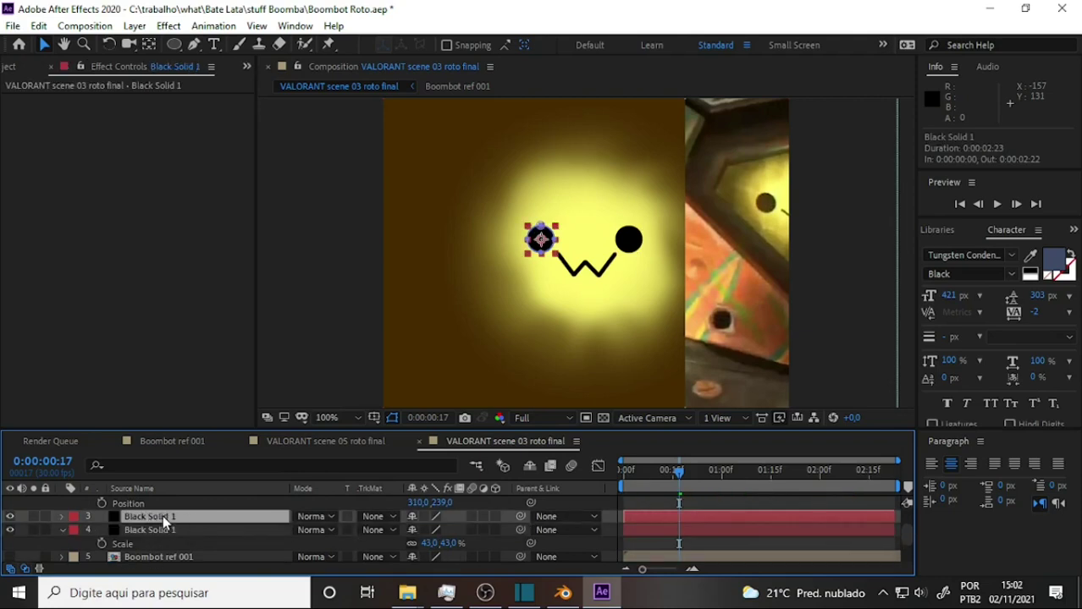
left_click_drag(163, 518, 173, 511)
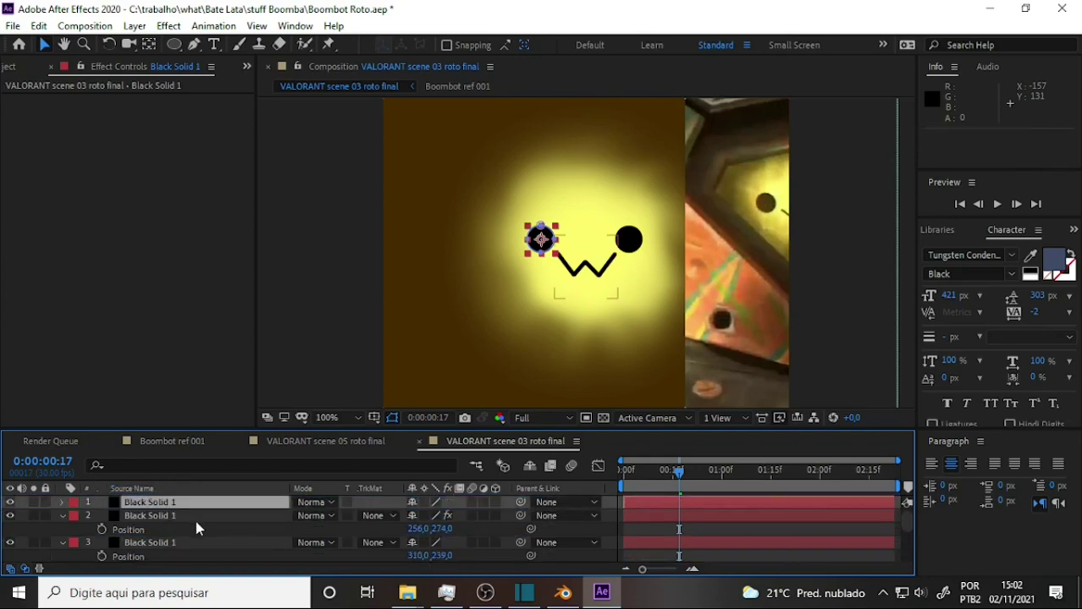
Select the top eye copy and collapse the property rows of layers 2–4.
left_click(169, 516)
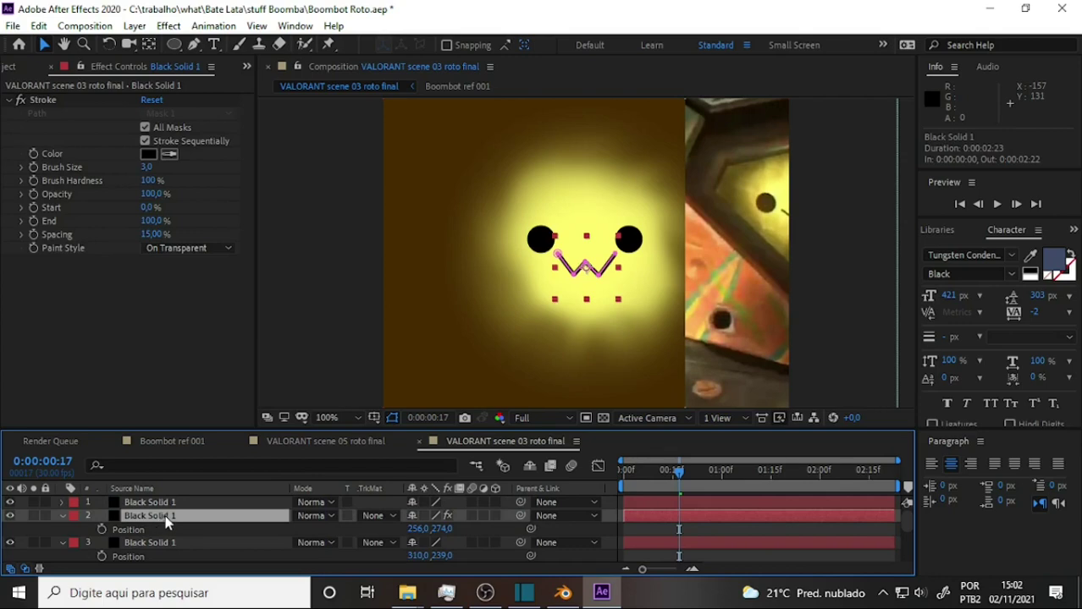
left_click(162, 502)
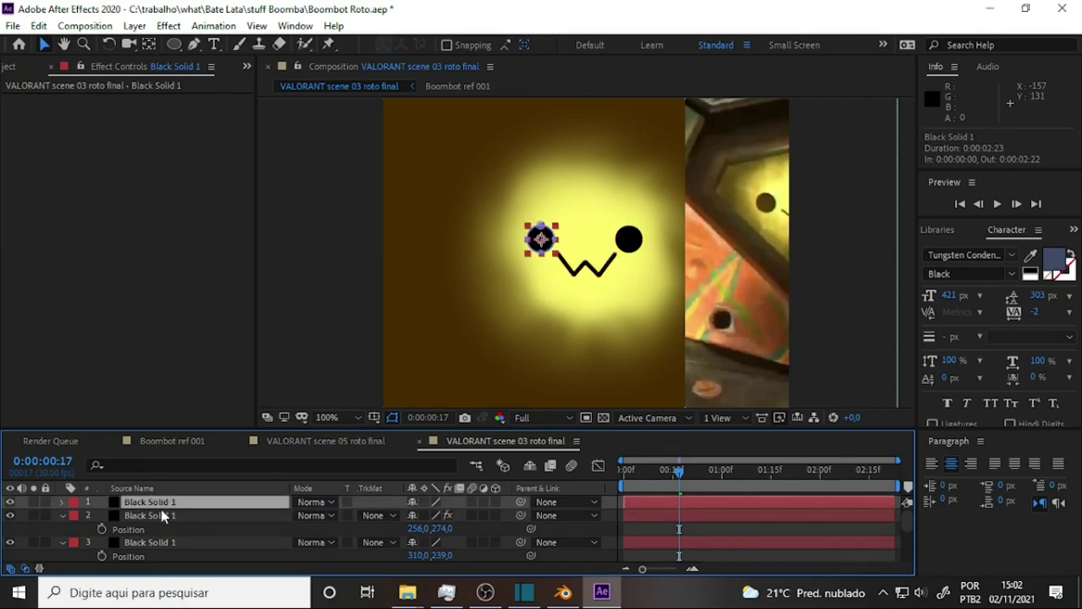
left_click(61, 515)
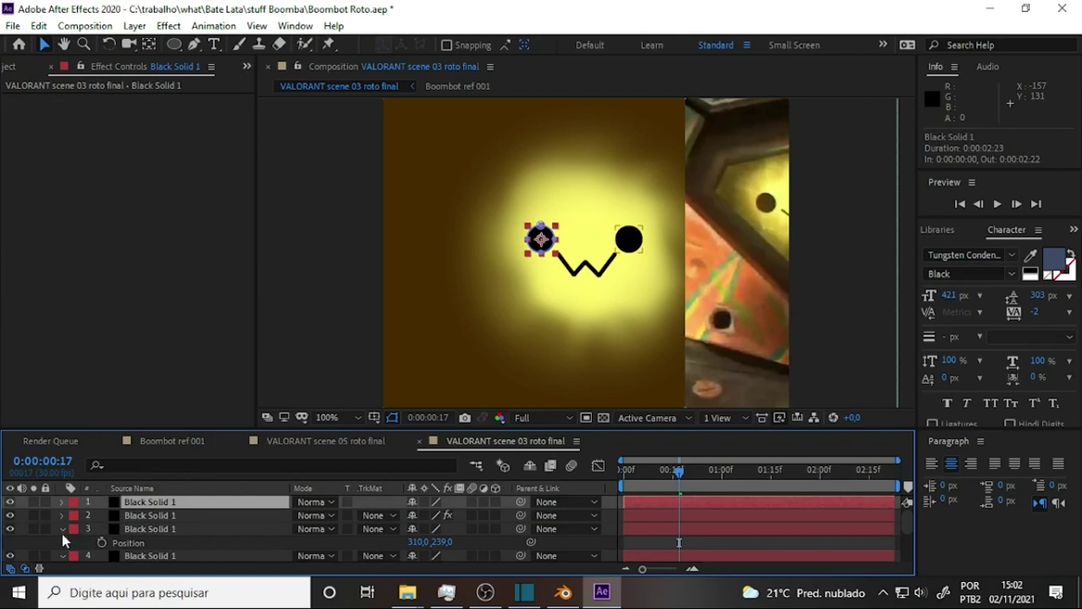
left_click(62, 529)
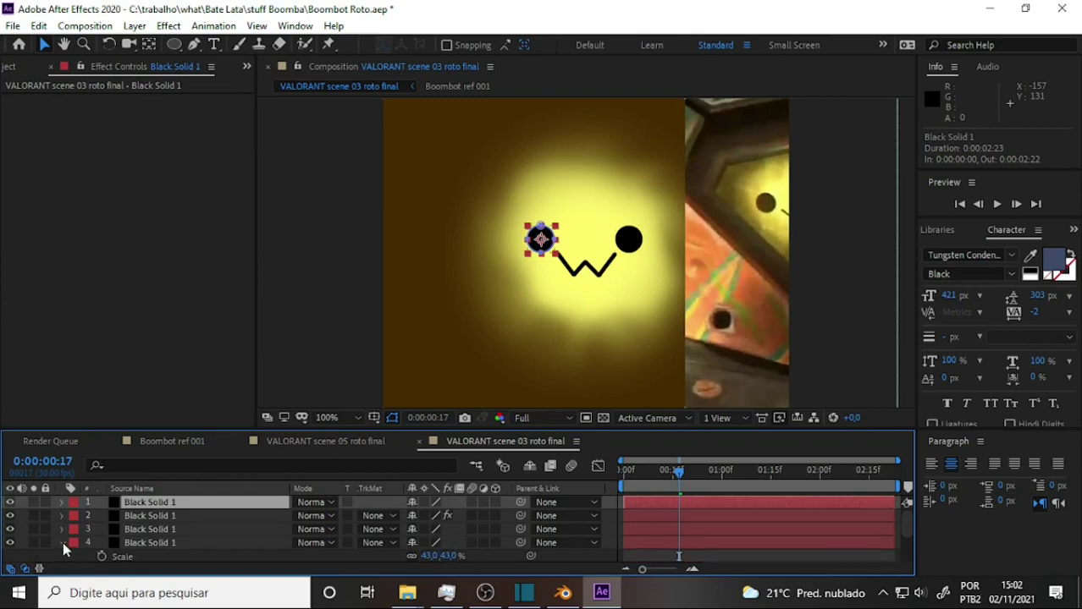
left_click(62, 542)
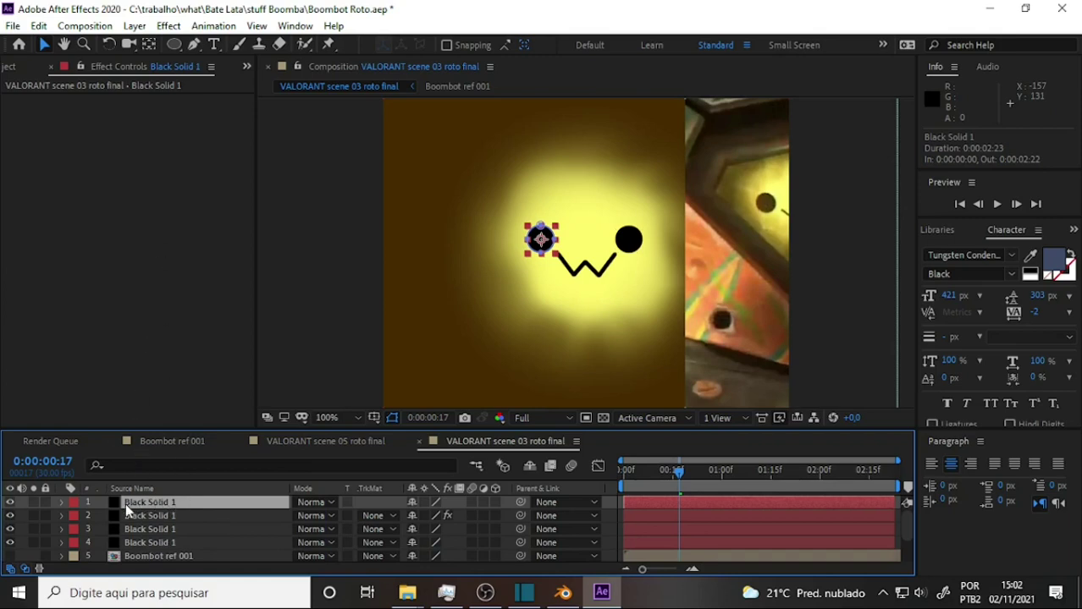
Squash the eye copy vertically, scaling it to 43 × 10%.
key("m")
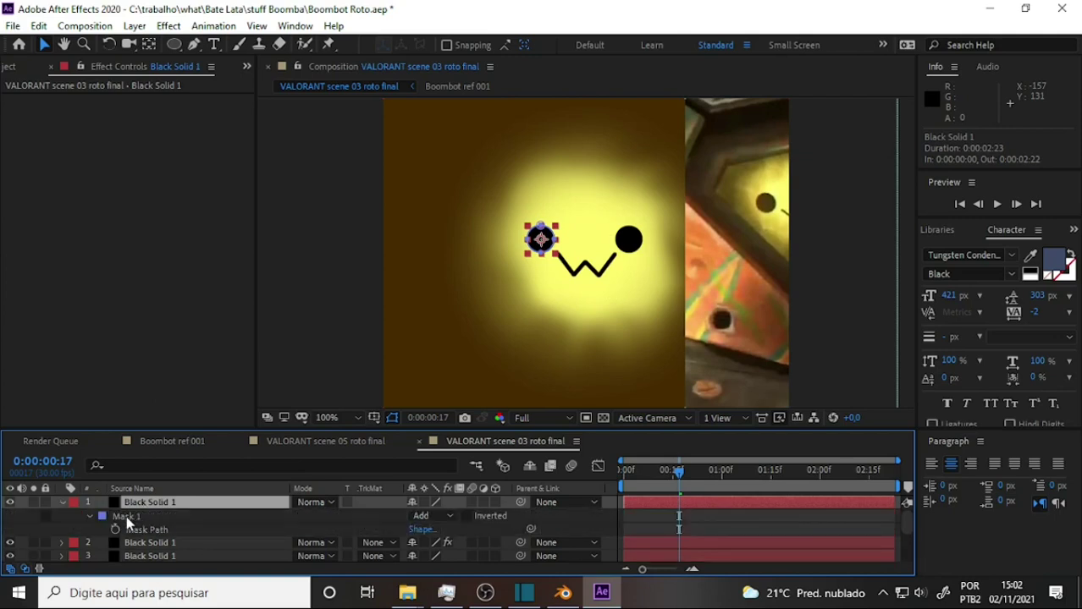
left_click(127, 516)
key("m")
key("ctrl+t")
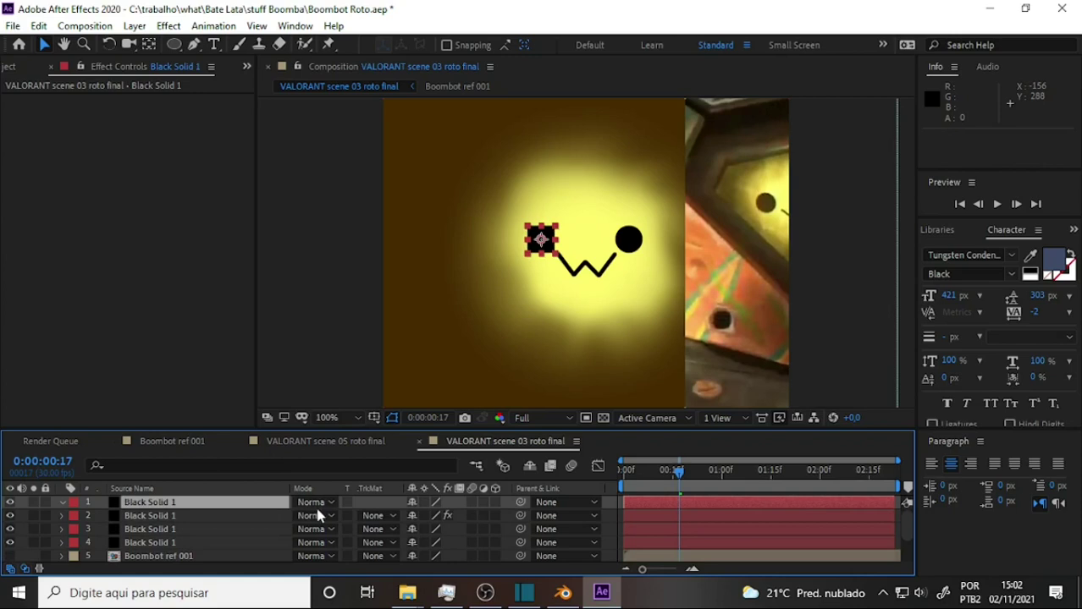
key("s")
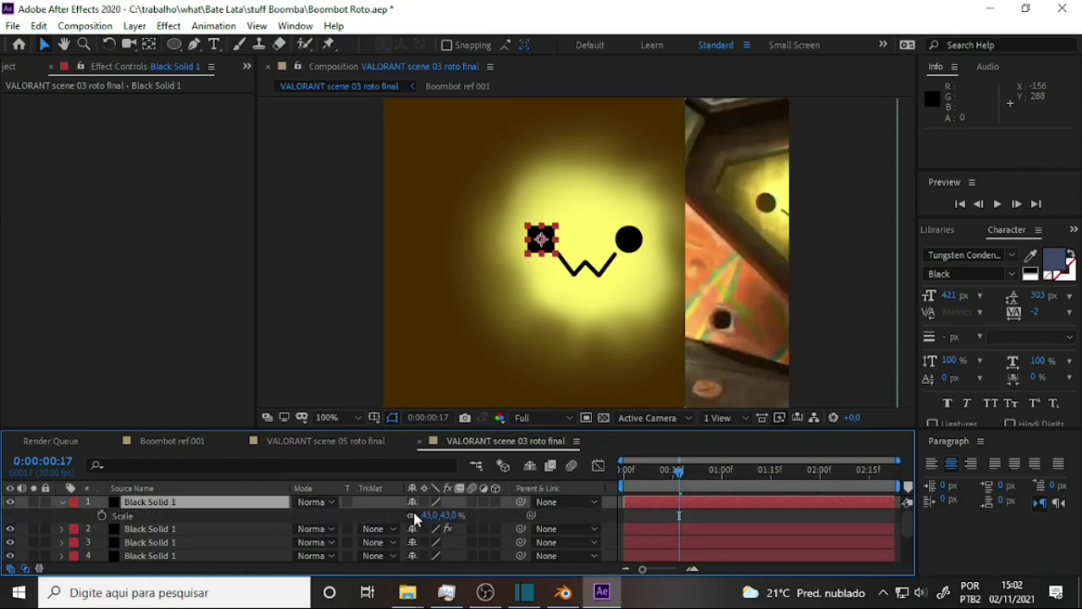
left_click_drag(446, 515, 427, 518)
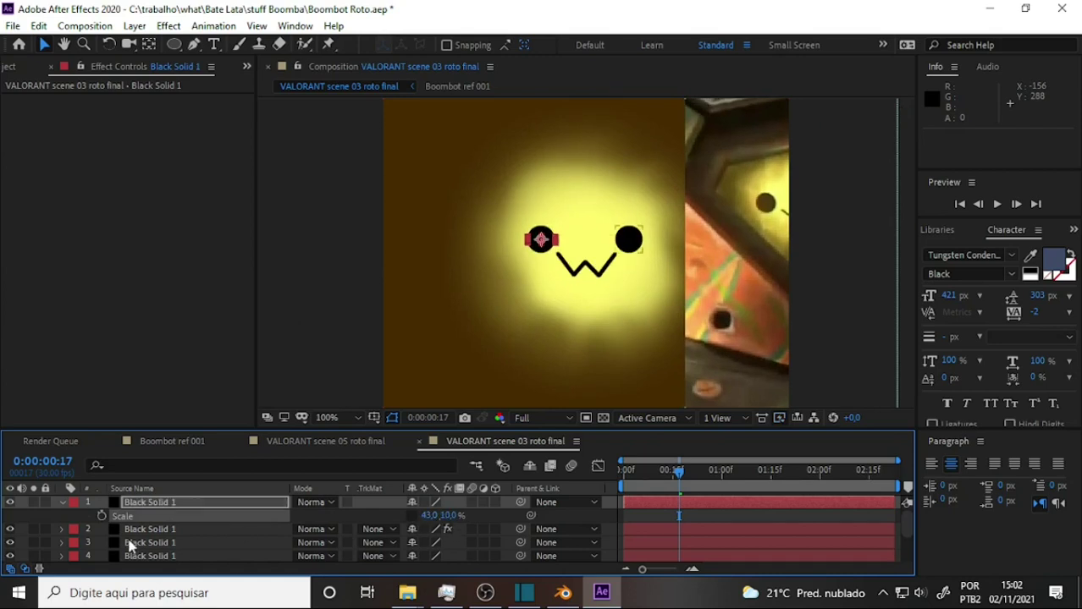
Toggle the round left eye and Boombot ref 001 visibility to compare against the flattened eye.
scroll(83, 554, "down", 3)
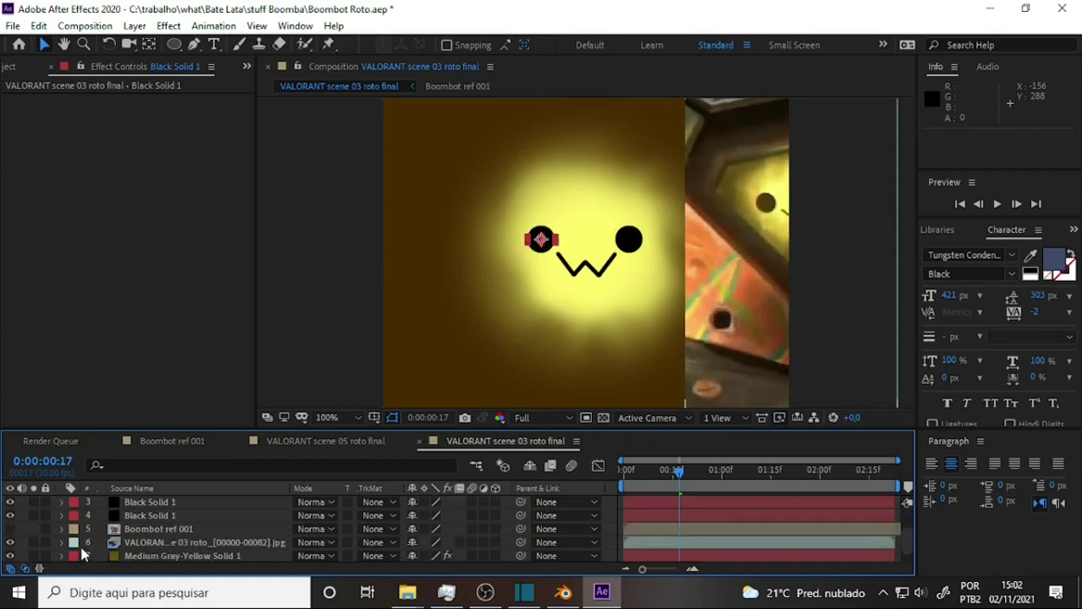
left_click(10, 516)
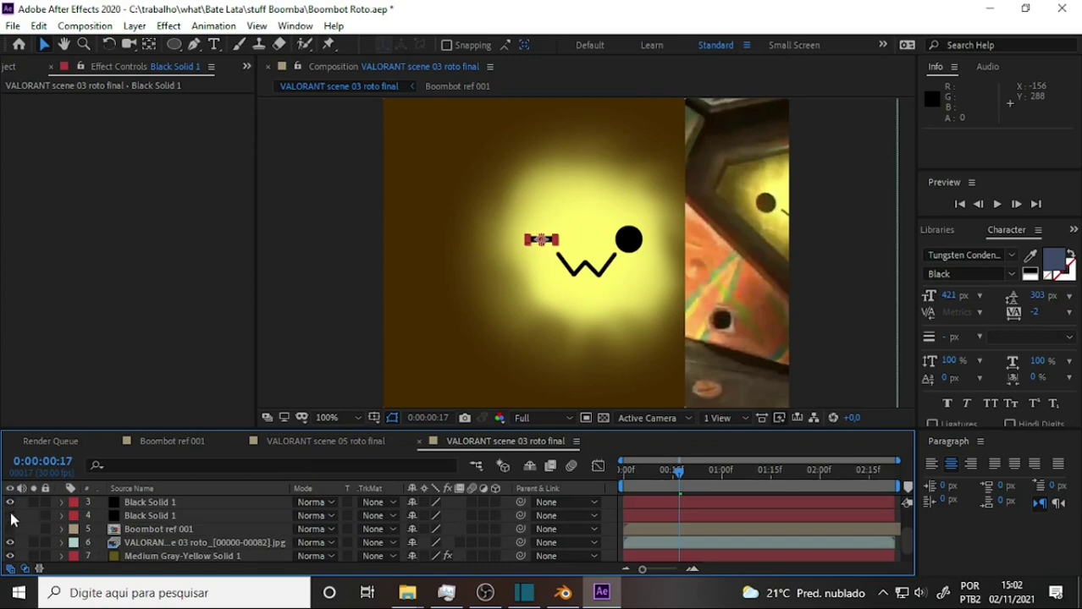
left_click(650, 530)
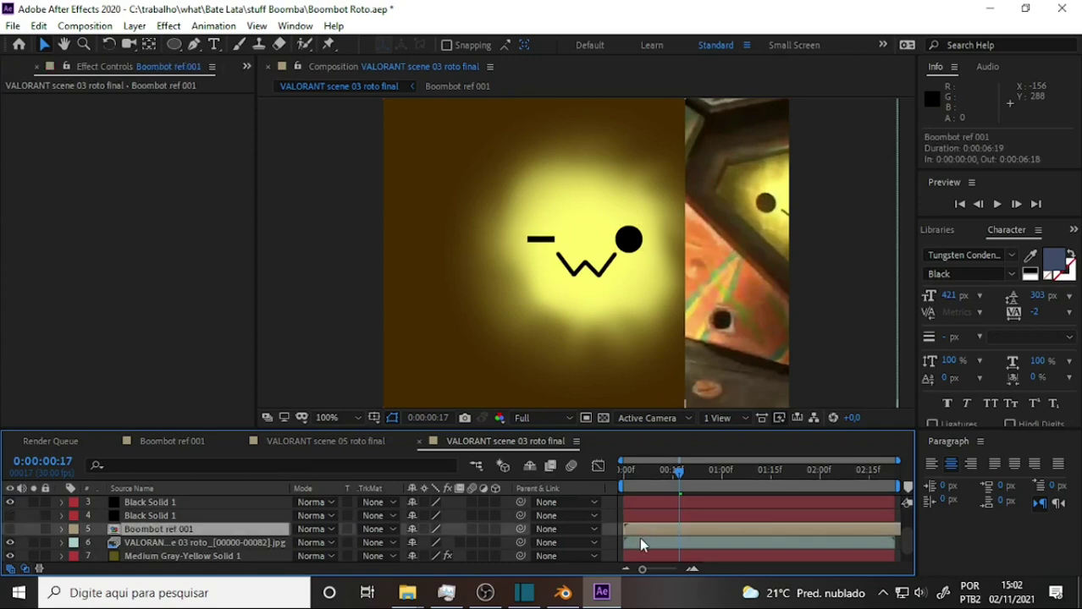
left_click(10, 530)
left_click(11, 530)
left_click(10, 516)
left_click(10, 516)
left_click(10, 517)
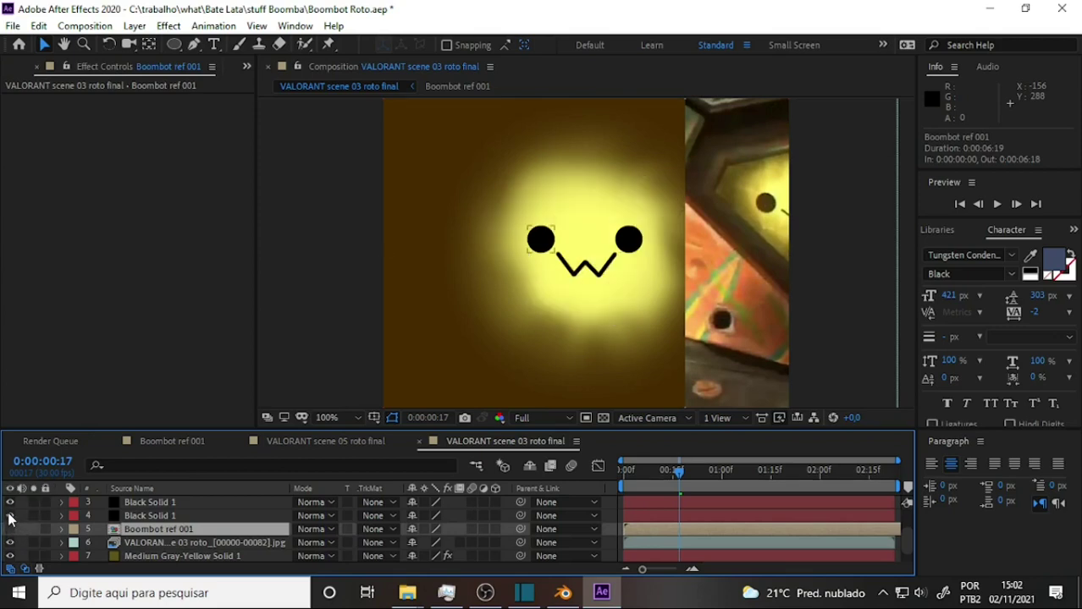
left_click(10, 517)
scroll(319, 535, "up", 2)
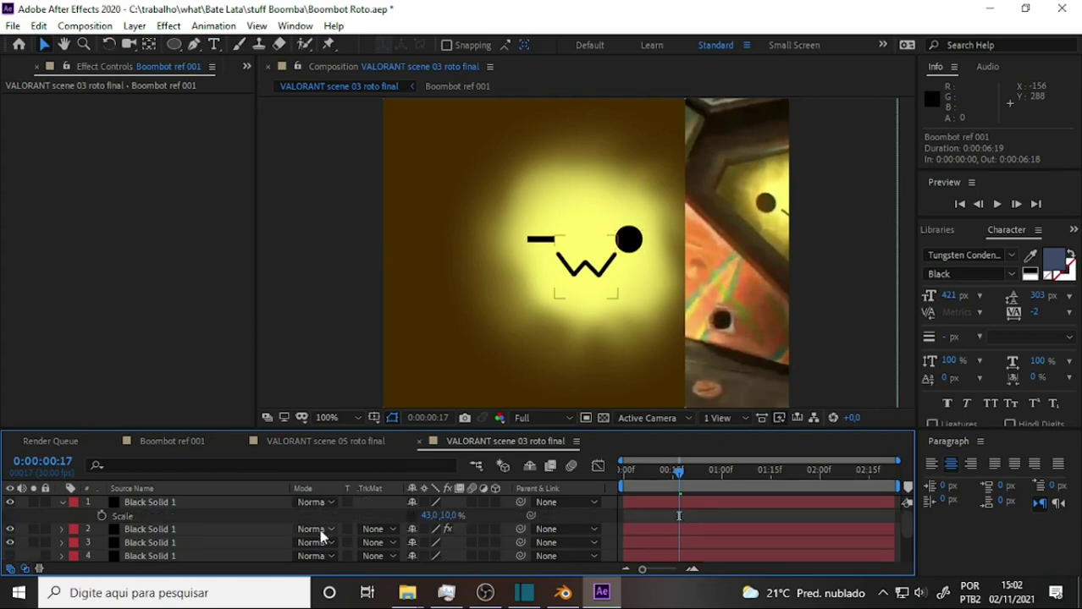
Widen the left-eye dash's horizontal scale to 50%, then settle on 55%.
left_click(430, 515)
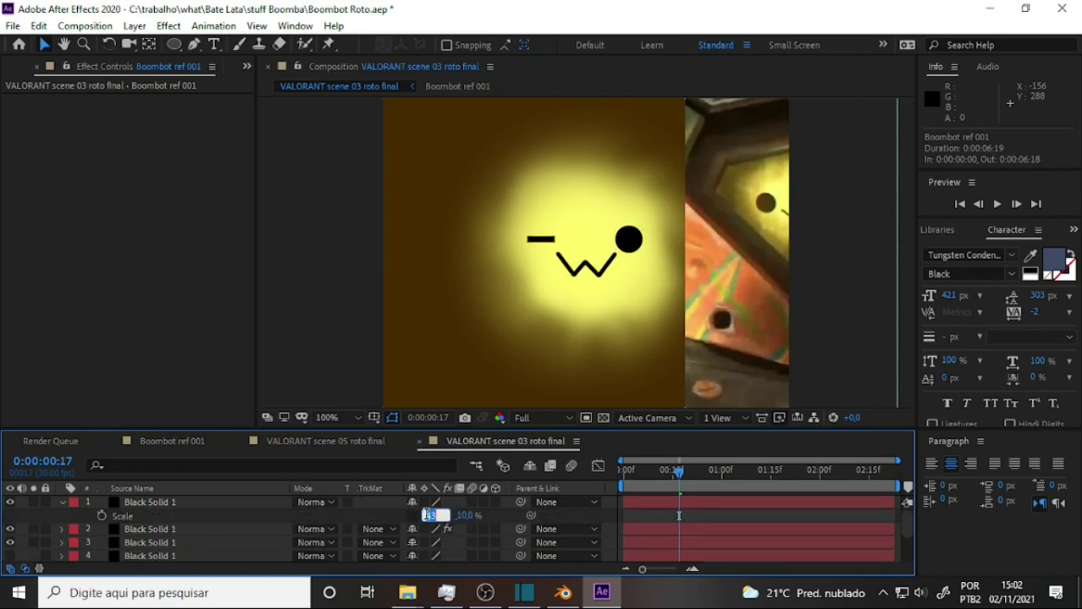
type("50")
key("Return")
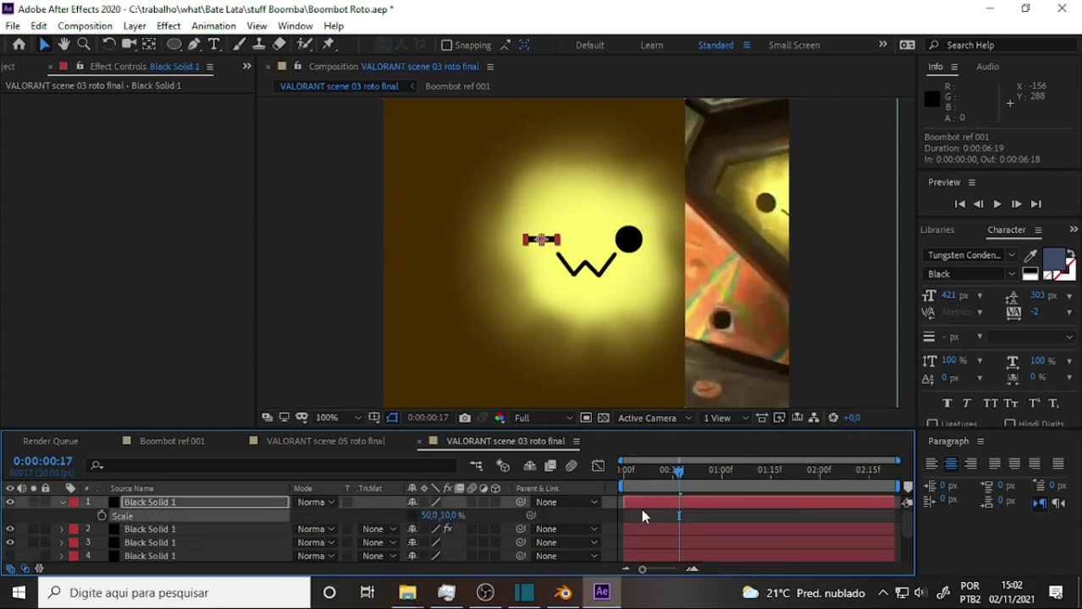
left_click(642, 512)
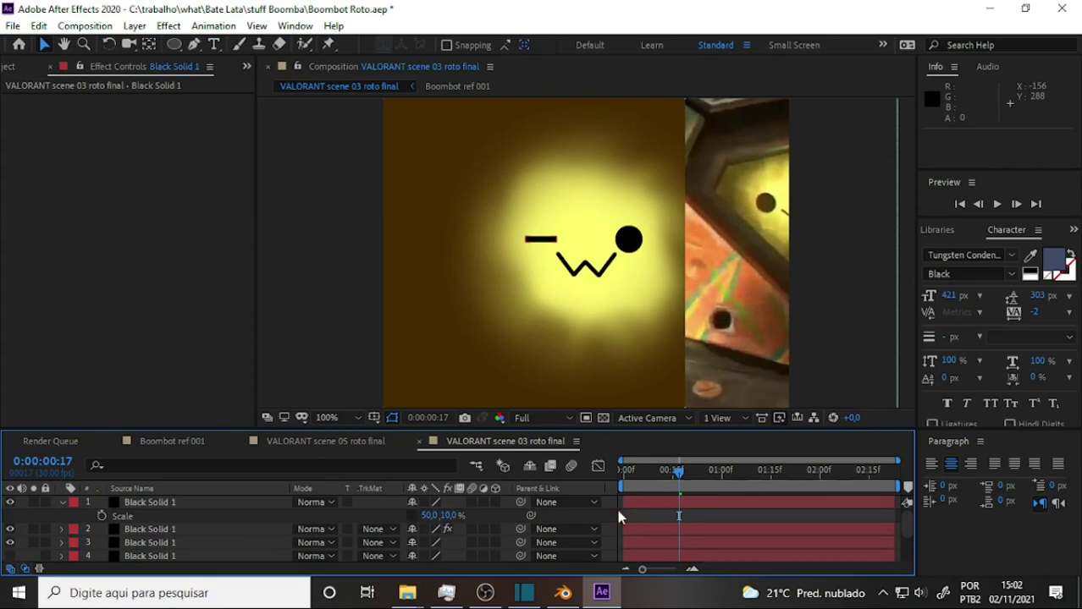
left_click(430, 515)
type("55")
key("Return")
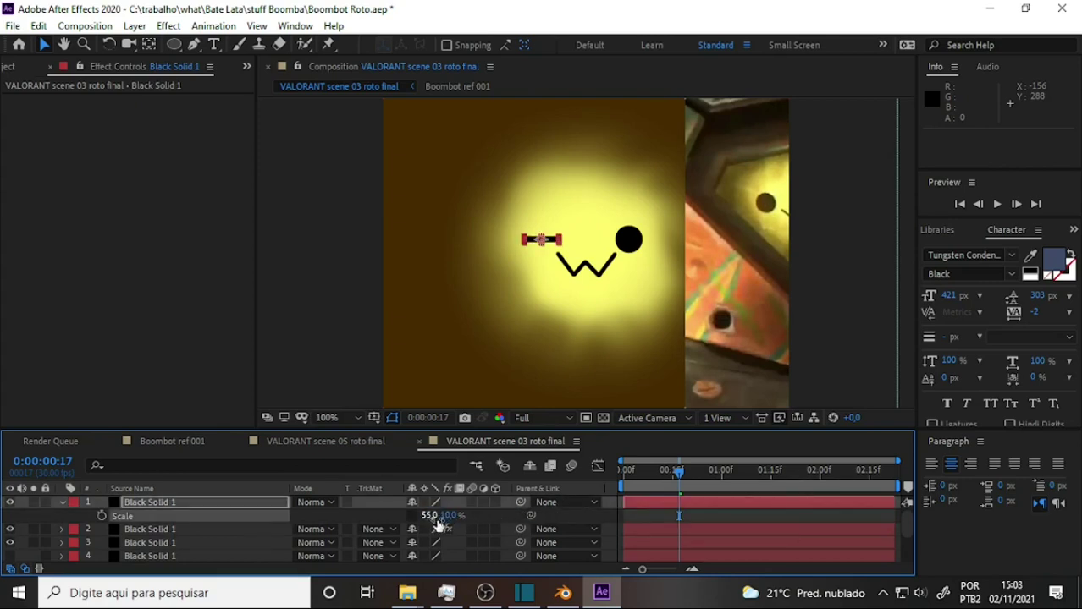
left_click(650, 515)
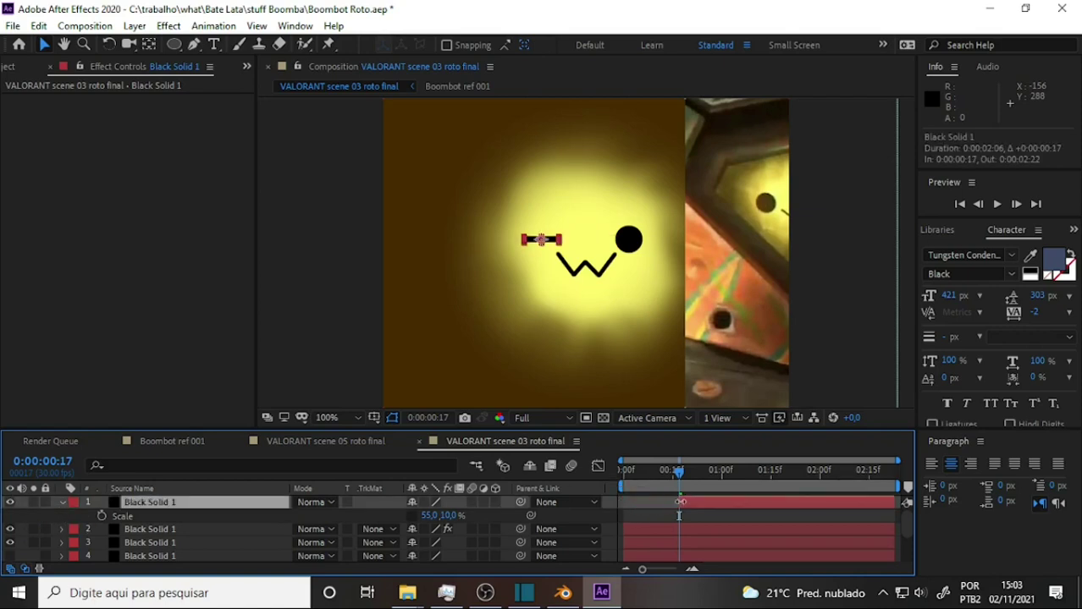
Start the left dash eye at frame 17 and end the left round eye at frame 16.
left_click_drag(641, 502, 679, 502)
scroll(906, 529, "down", 2)
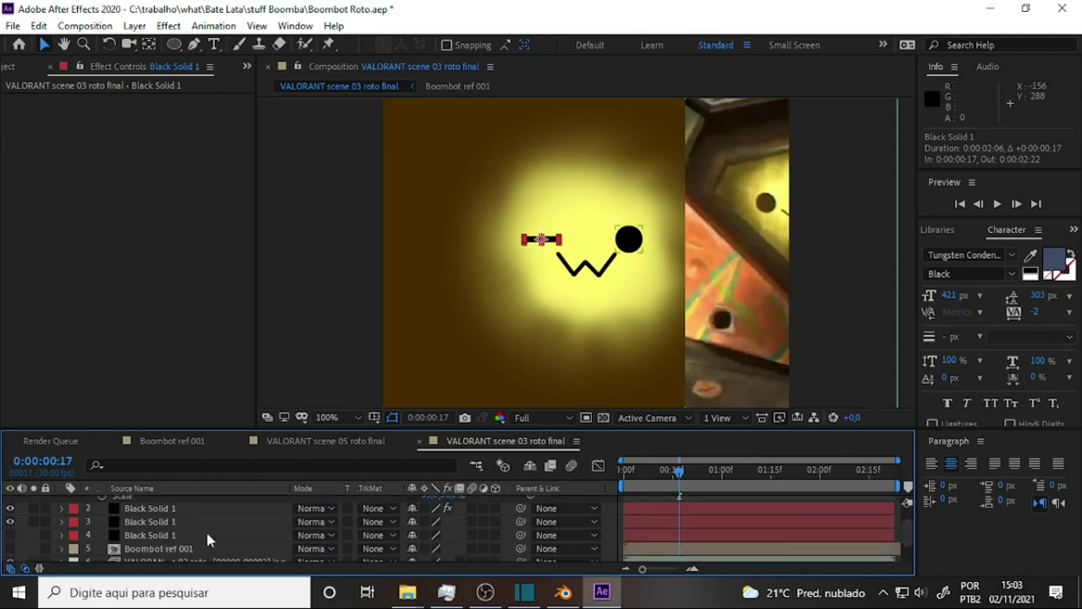
left_click(152, 535)
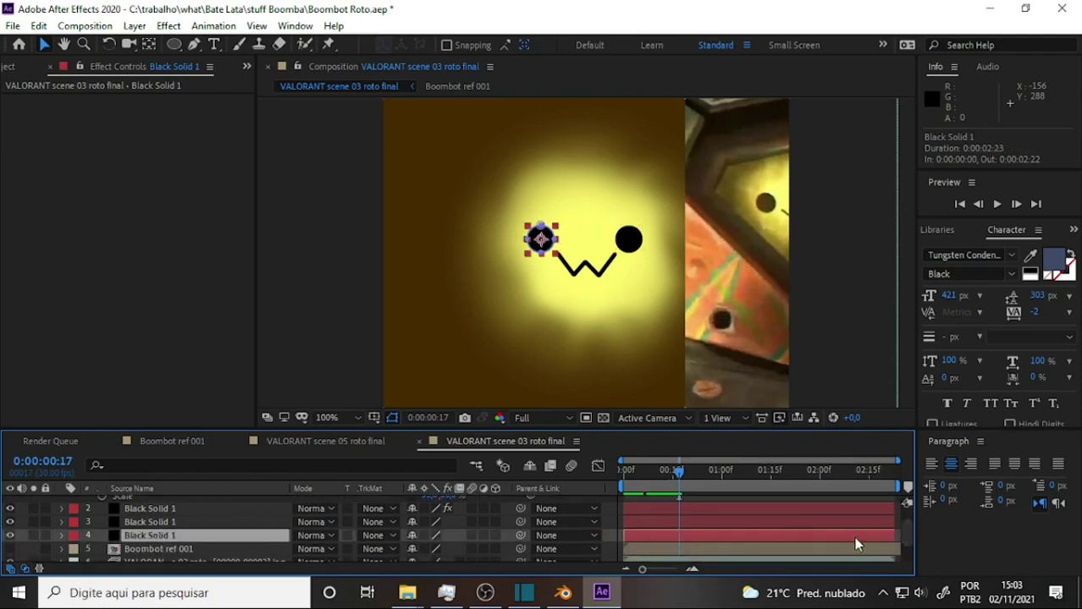
left_click_drag(892, 535, 678, 539)
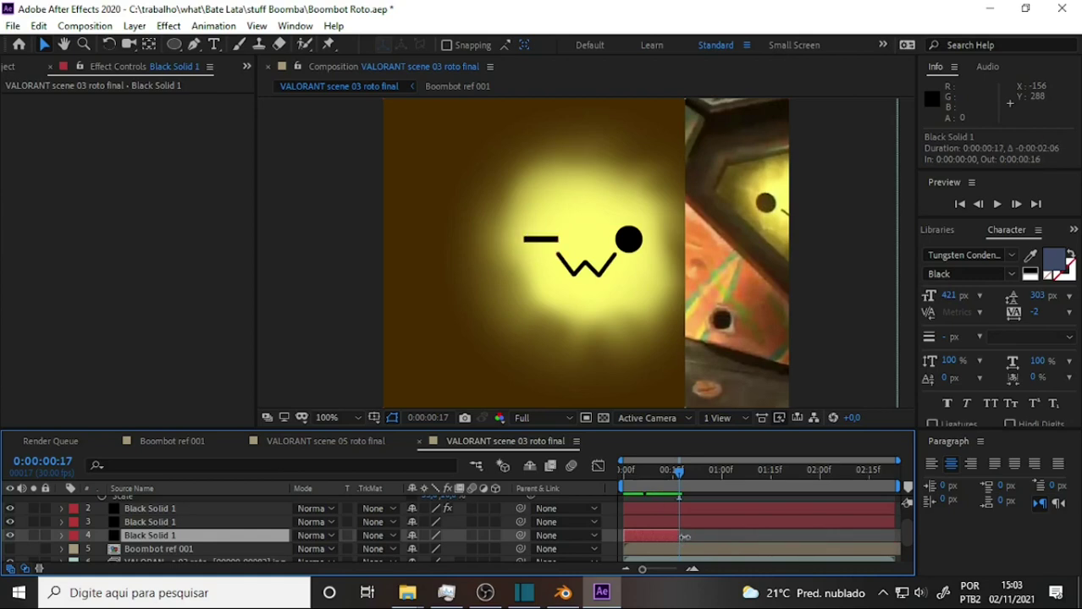
mouse_move(678, 471)
left_mouse_down()
mouse_move(651, 493)
mouse_move(699, 494)
mouse_move(659, 494)
left_mouse_up()
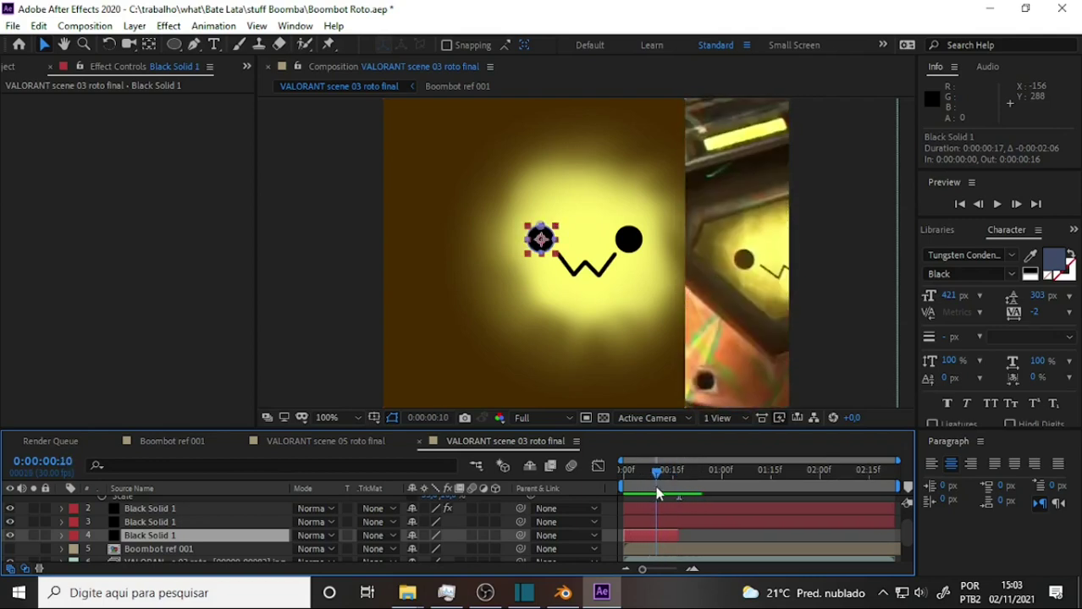
Move the right-eye copy to the top, start it at frame 17, and trim the right round eye.
scroll(906, 543, "up", 2)
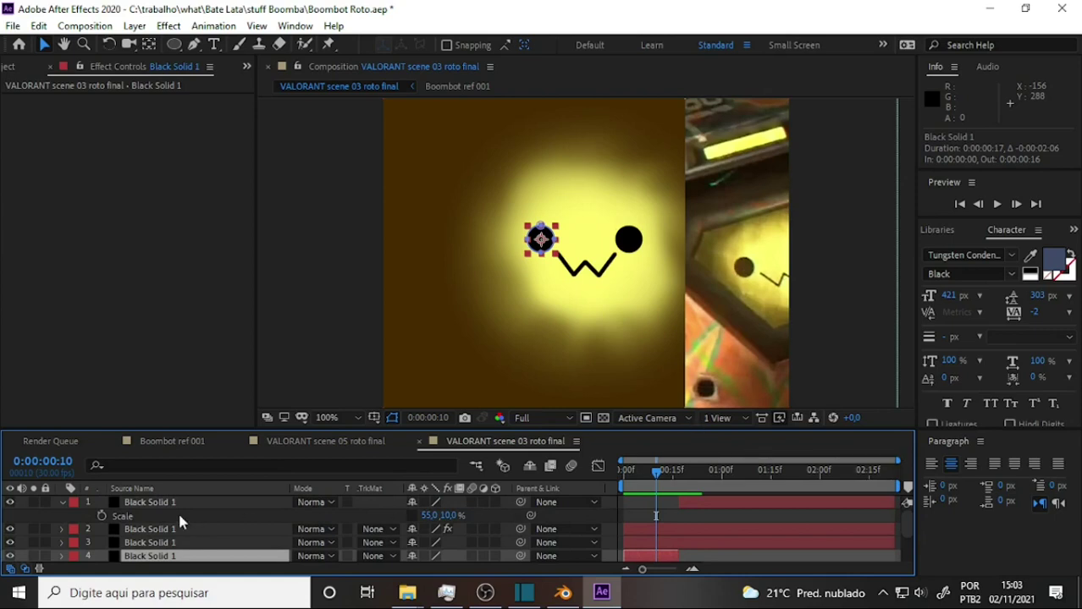
scroll(179, 535, "down", 1)
scroll(174, 535, "up", 1)
left_click(156, 543)
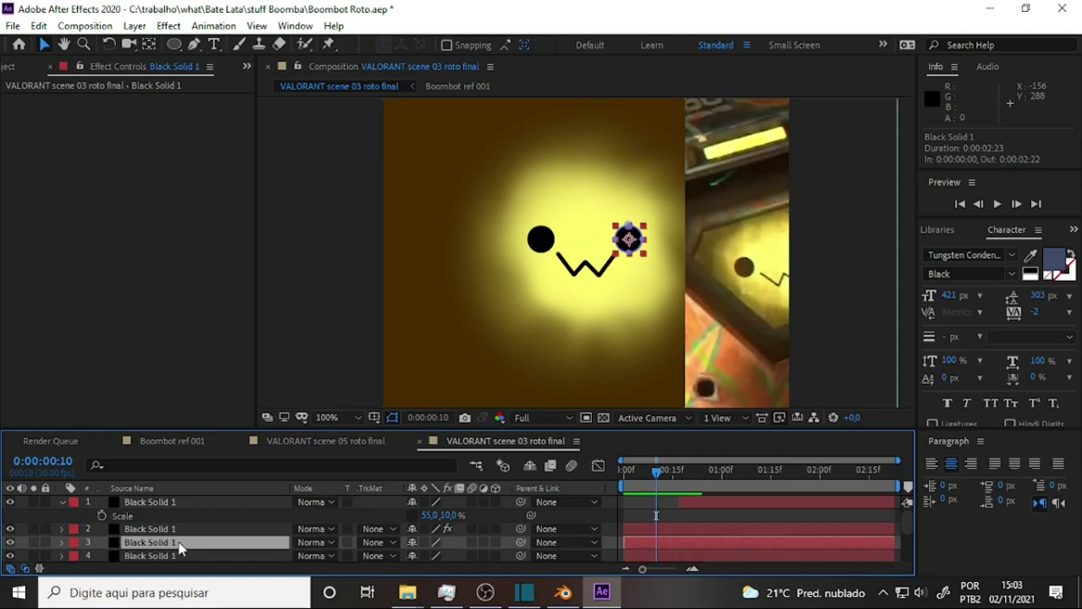
left_click_drag(164, 542, 176, 504)
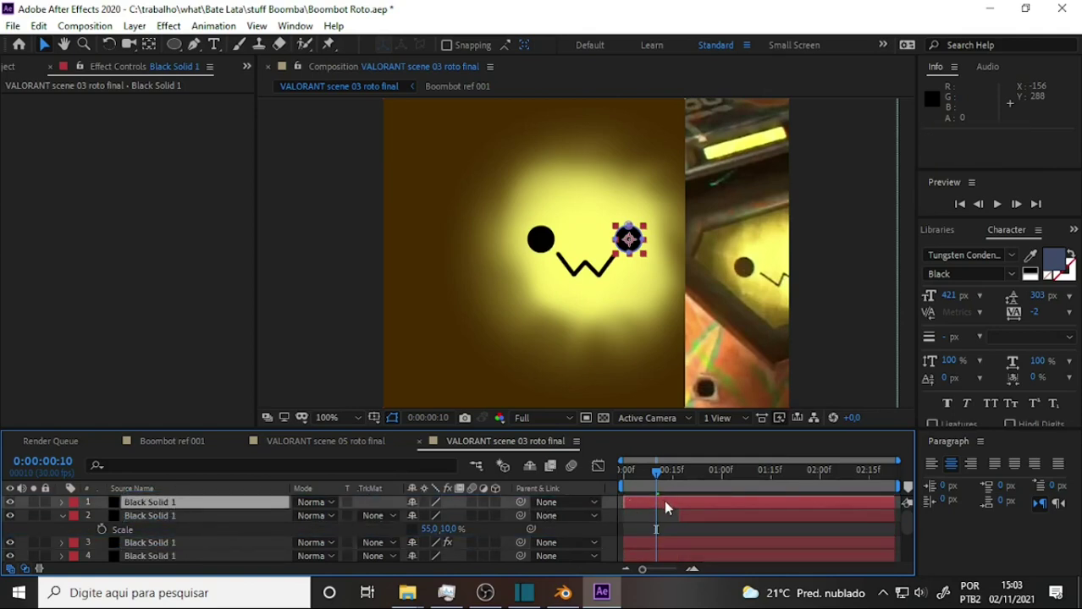
left_click_drag(639, 505, 711, 504)
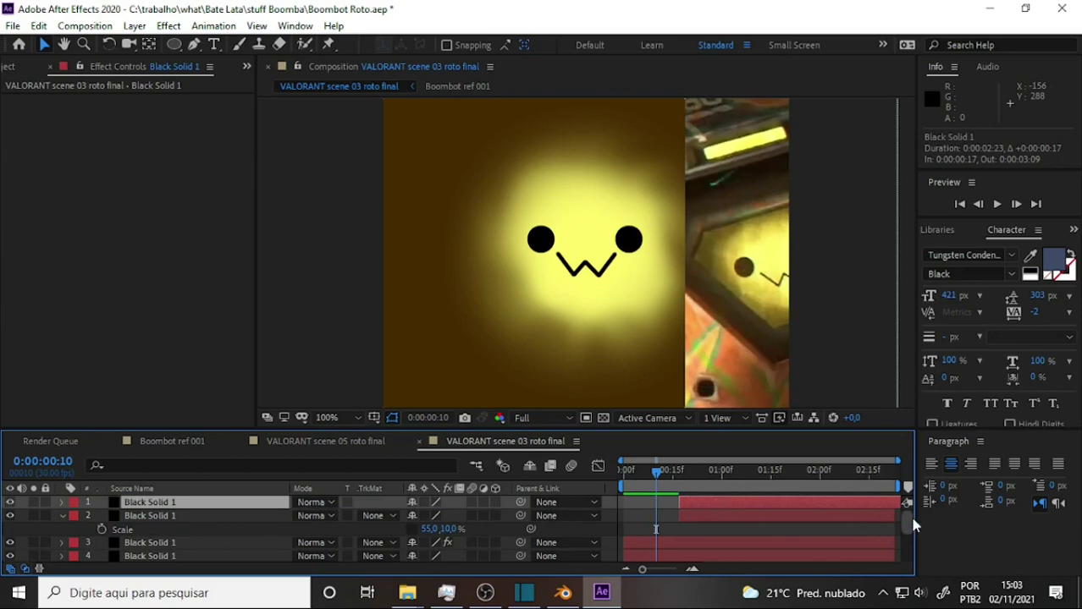
scroll(913, 525, "down", 2)
left_click_drag(891, 526, 683, 557)
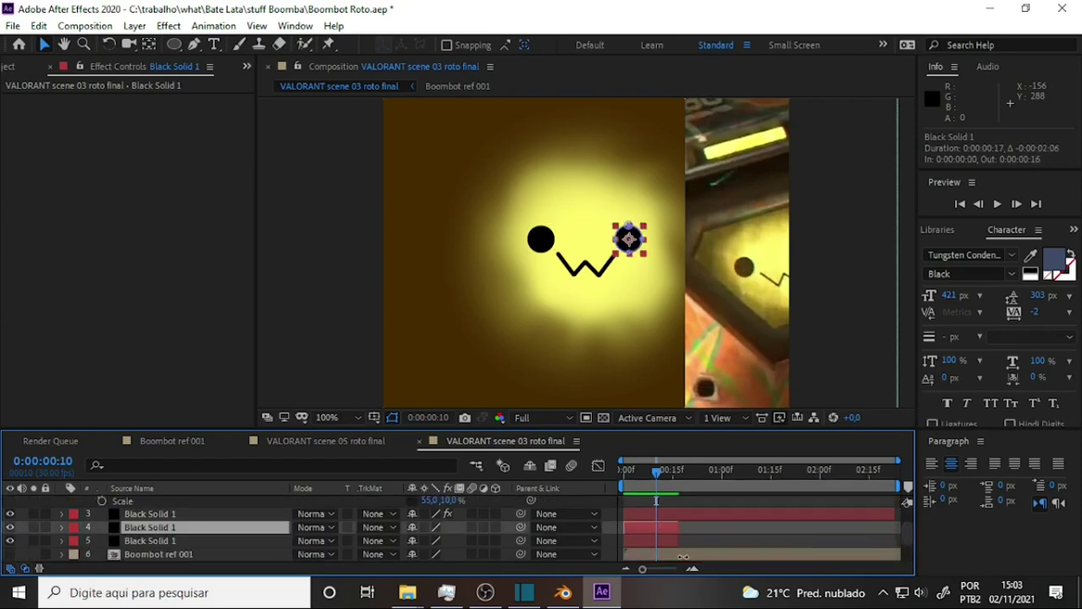
At frame 19, delete the circular mask from the right-eye copy, leaving a square.
left_click(685, 471)
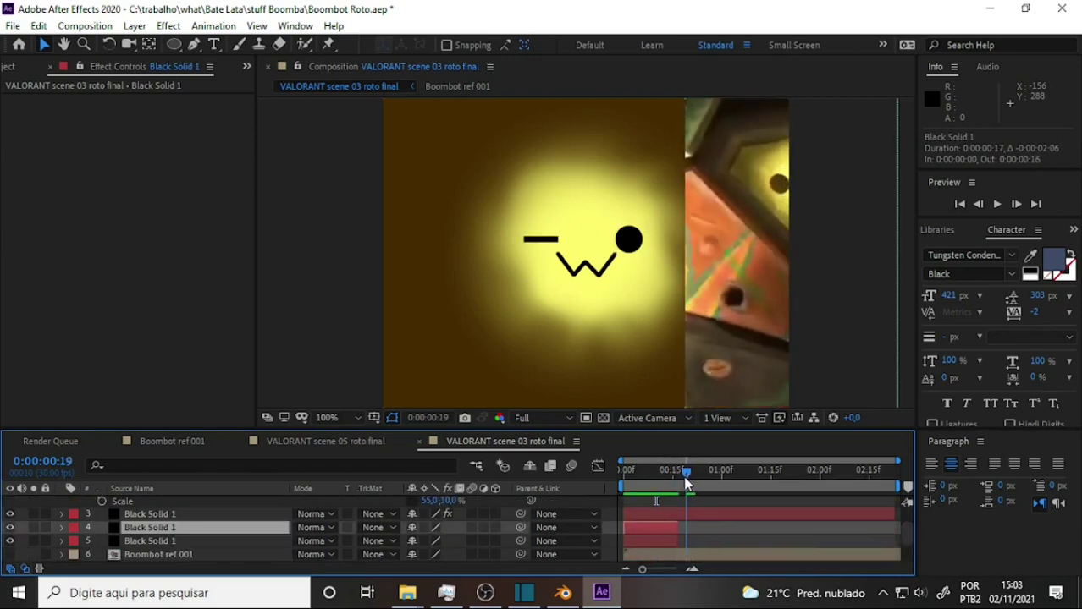
scroll(864, 515, "up", 2)
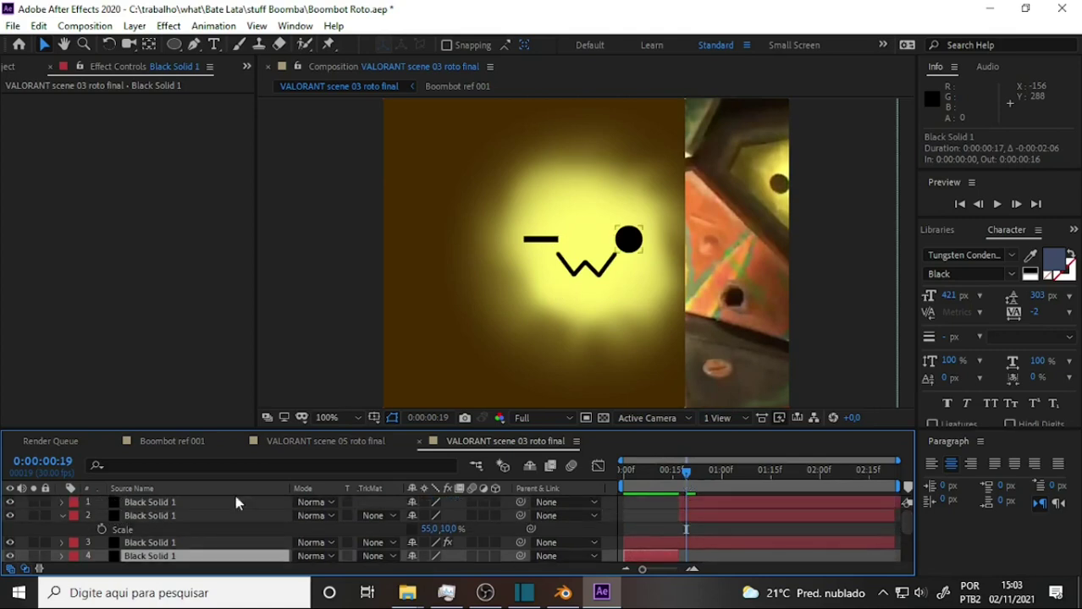
left_click(163, 503)
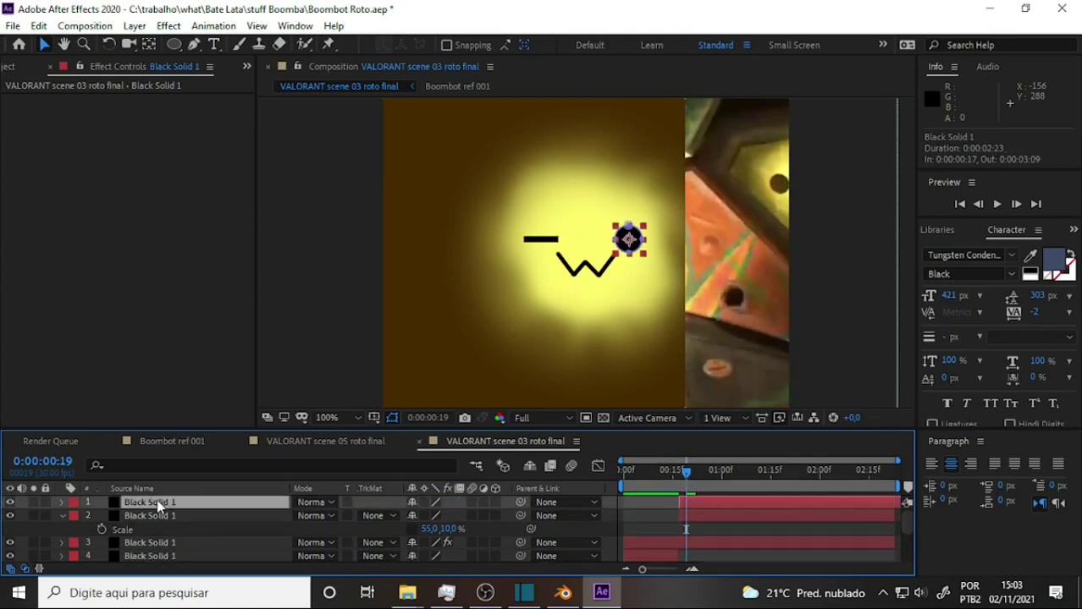
key("m")
left_click(131, 518)
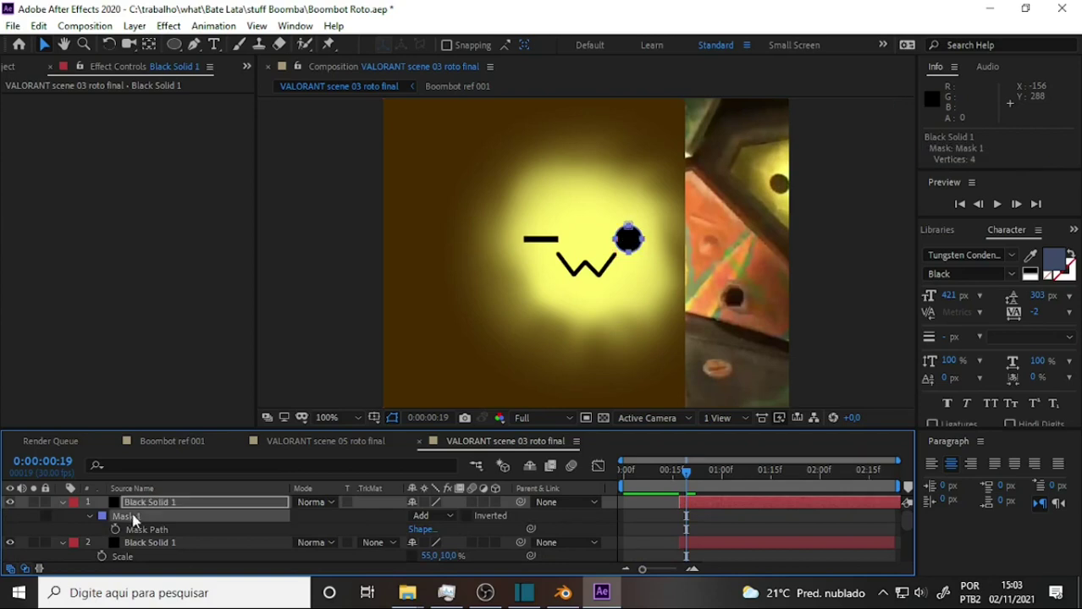
key("Delete")
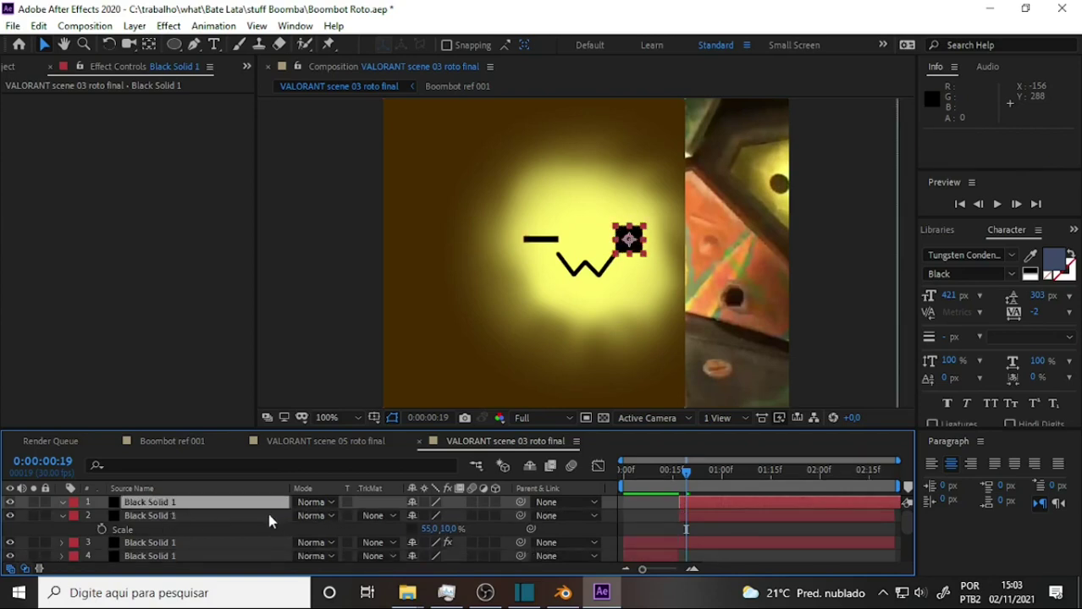
Scale the right-eye copy to 55 × 10% and scrub the timeline to preview both dashes.
left_click(150, 503)
key("s")
left_click(430, 516)
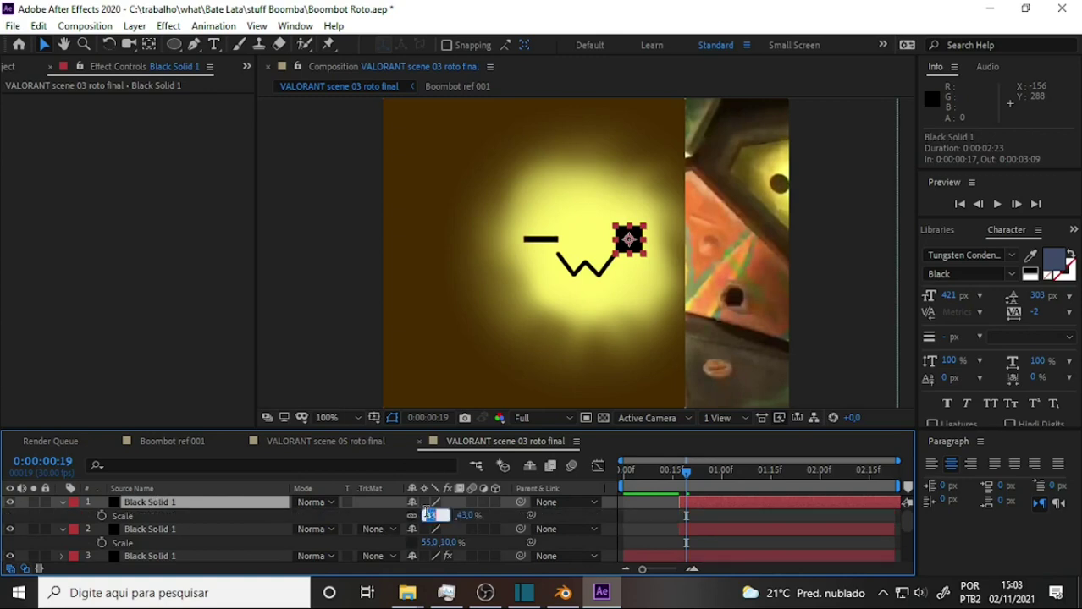
type("55")
key("Return")
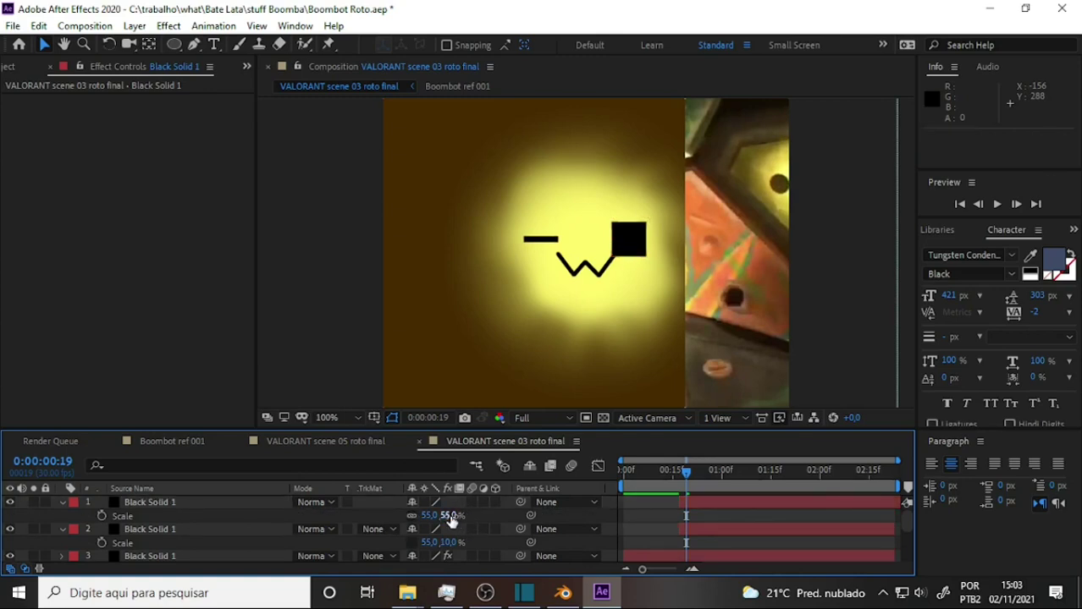
left_click(457, 515)
type("0")
key("Return")
key("Return")
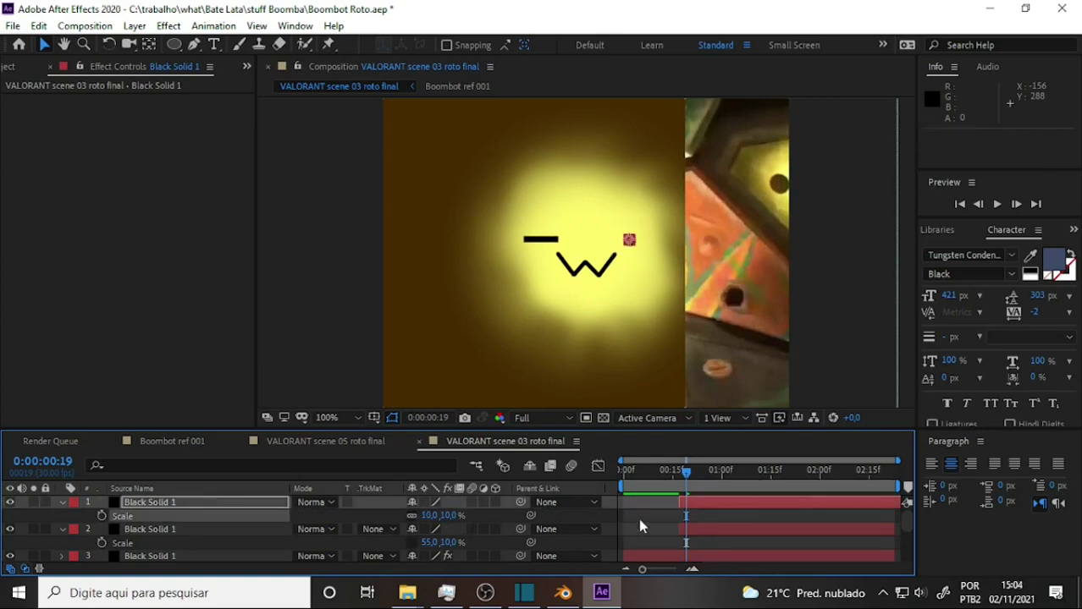
left_click(429, 515)
type("55")
key("Return")
mouse_move(684, 476)
left_mouse_down()
mouse_move(569, 483)
mouse_move(960, 485)
left_mouse_up()
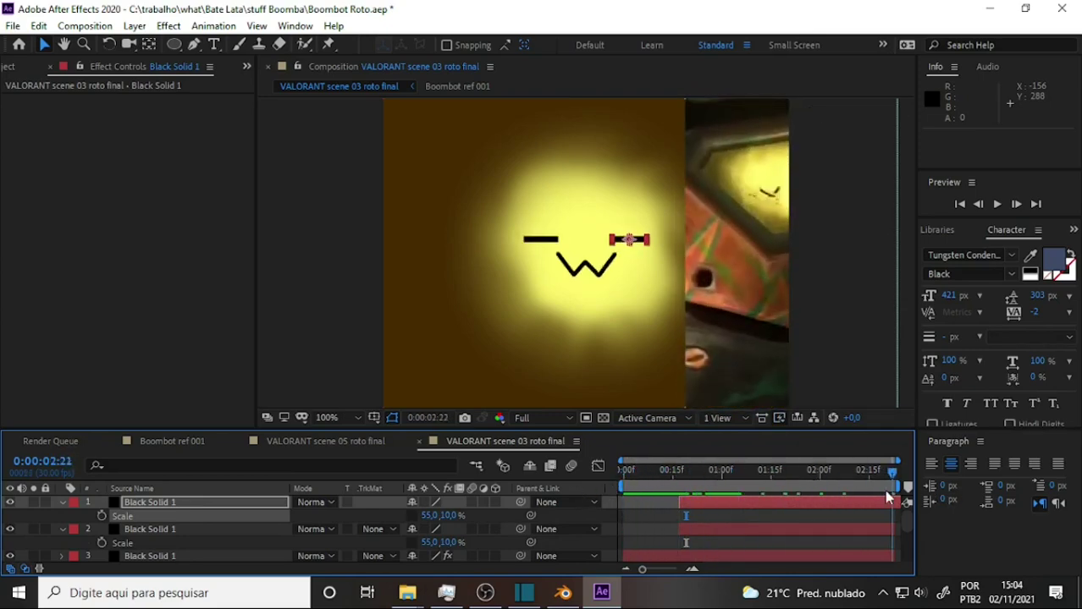
mouse_move(887, 498)
left_mouse_down()
mouse_move(740, 495)
mouse_move(779, 491)
left_mouse_up()
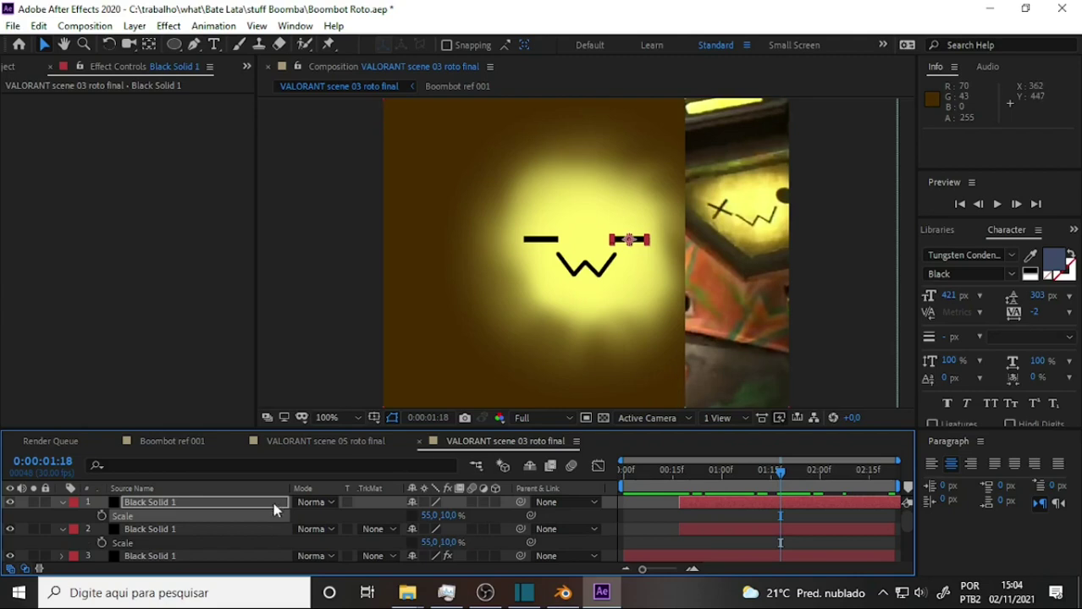
scroll(222, 521, "down", 3)
scroll(222, 521, "up", 2)
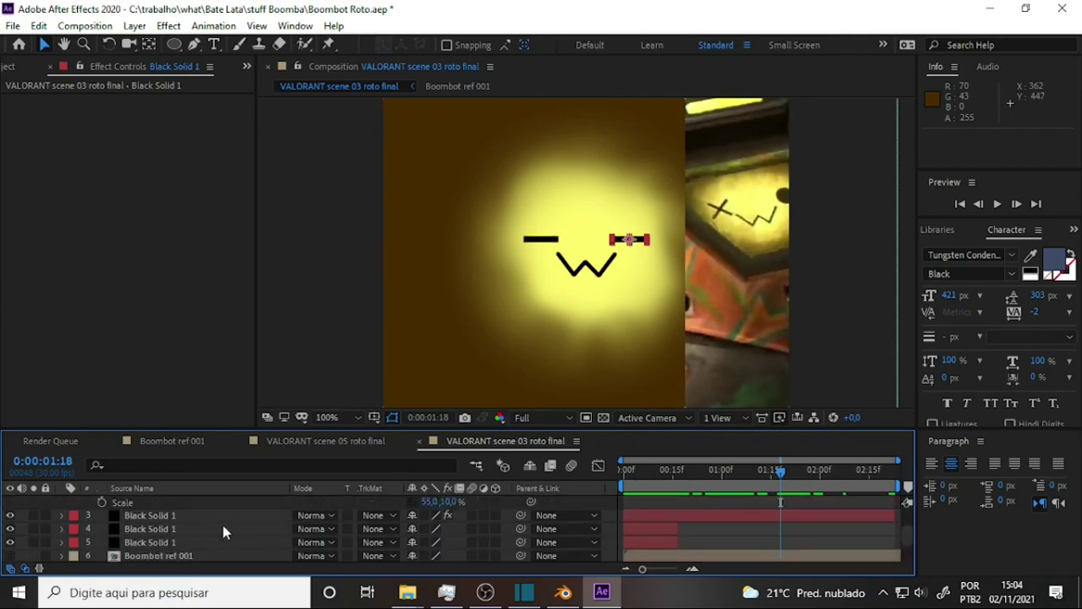
scroll(221, 521, "down", 2)
scroll(168, 522, "up", 2)
left_click(149, 518)
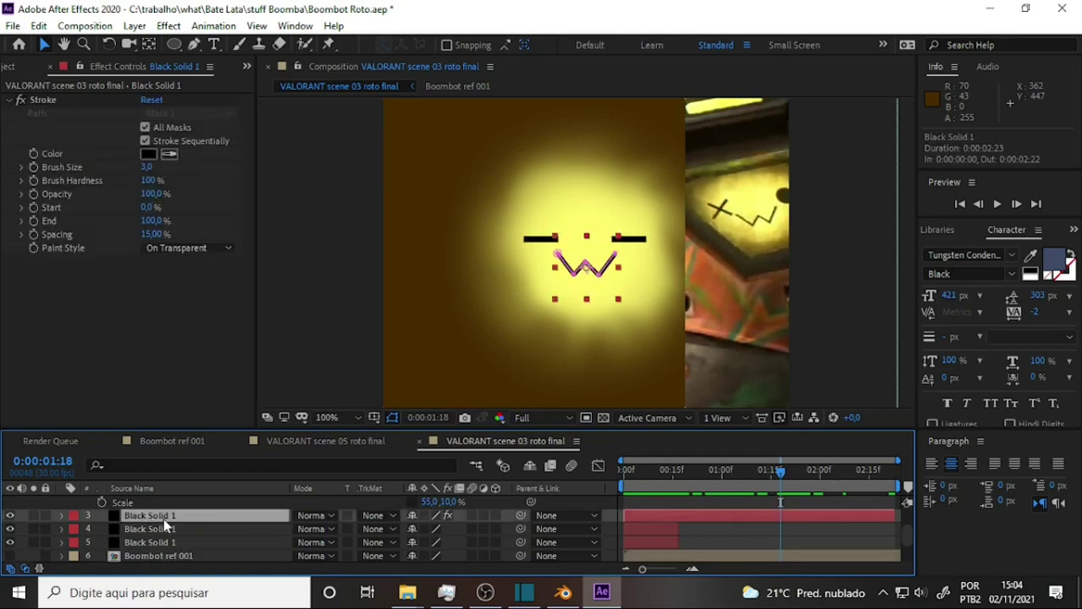
Duplicate the zigzag mouth layer, move the copy to the top, and select its Mask 1.
key("ctrl+d")
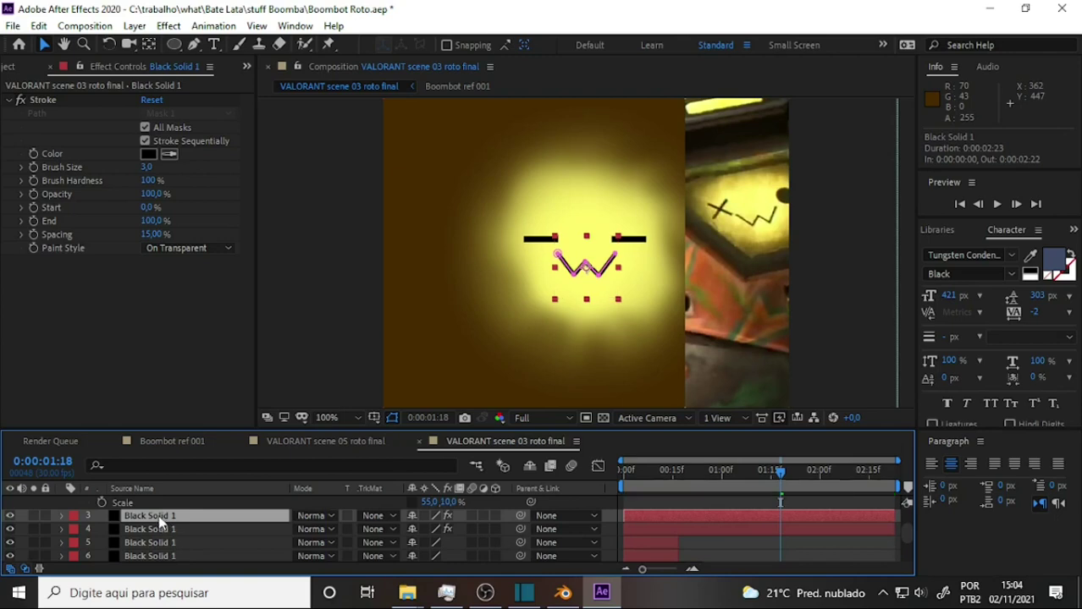
left_click_drag(163, 518, 161, 506)
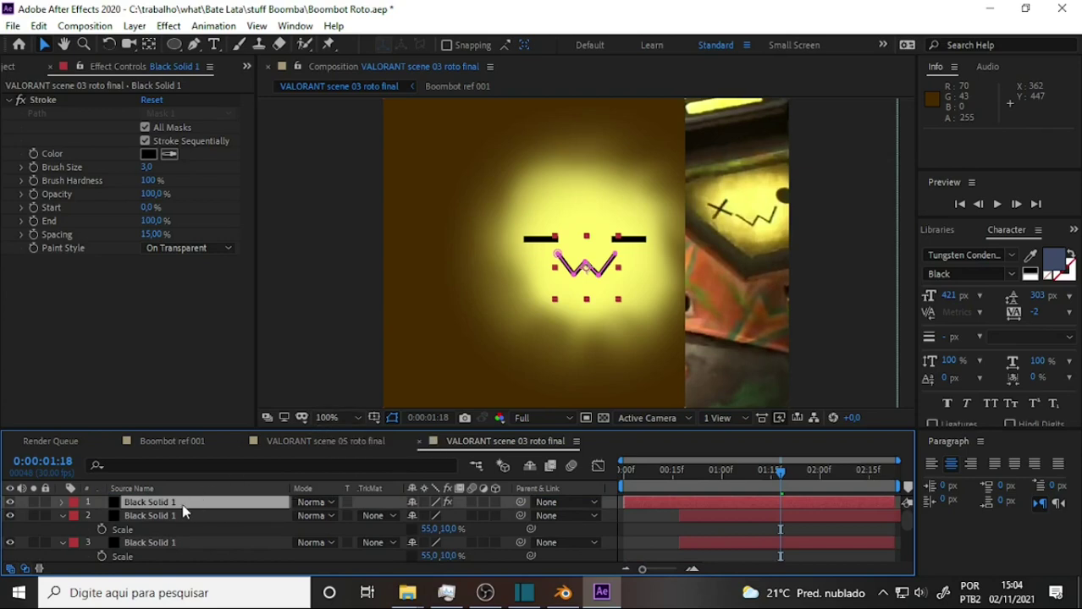
key("m")
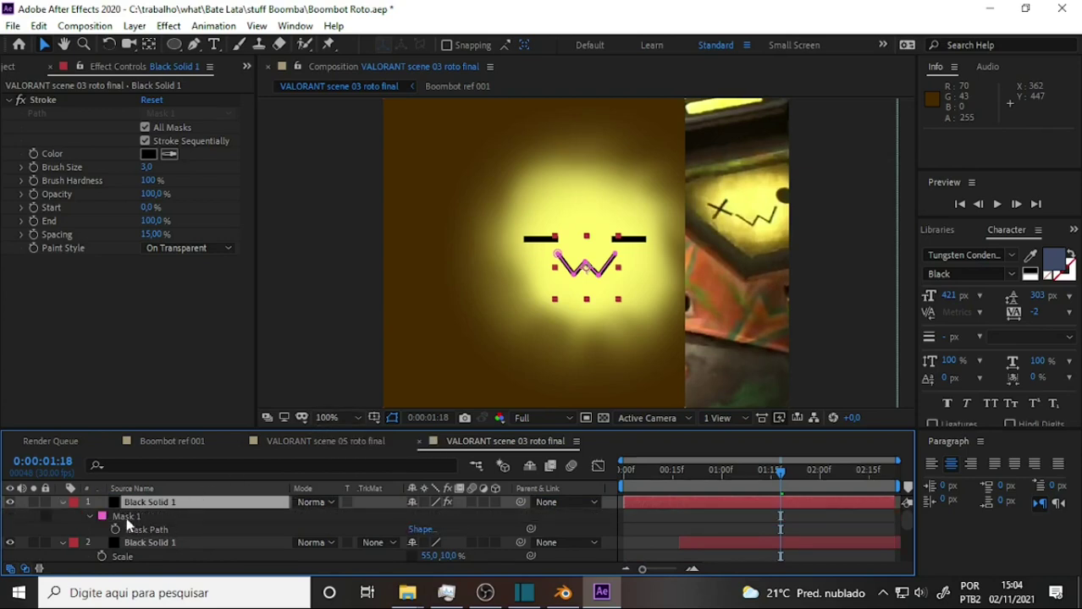
left_click(125, 515)
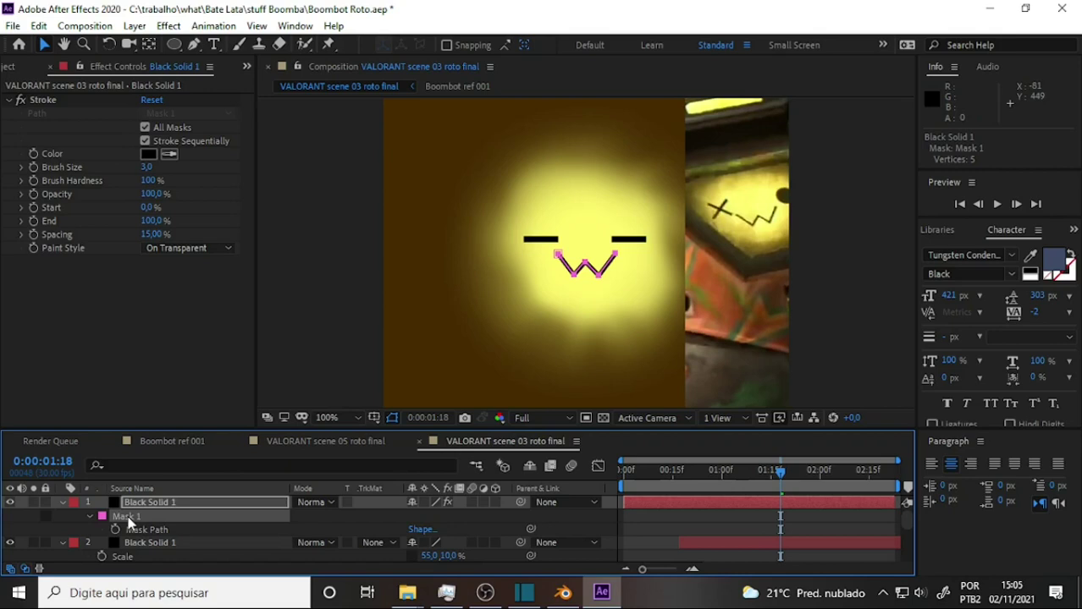
key("ctrl+d")
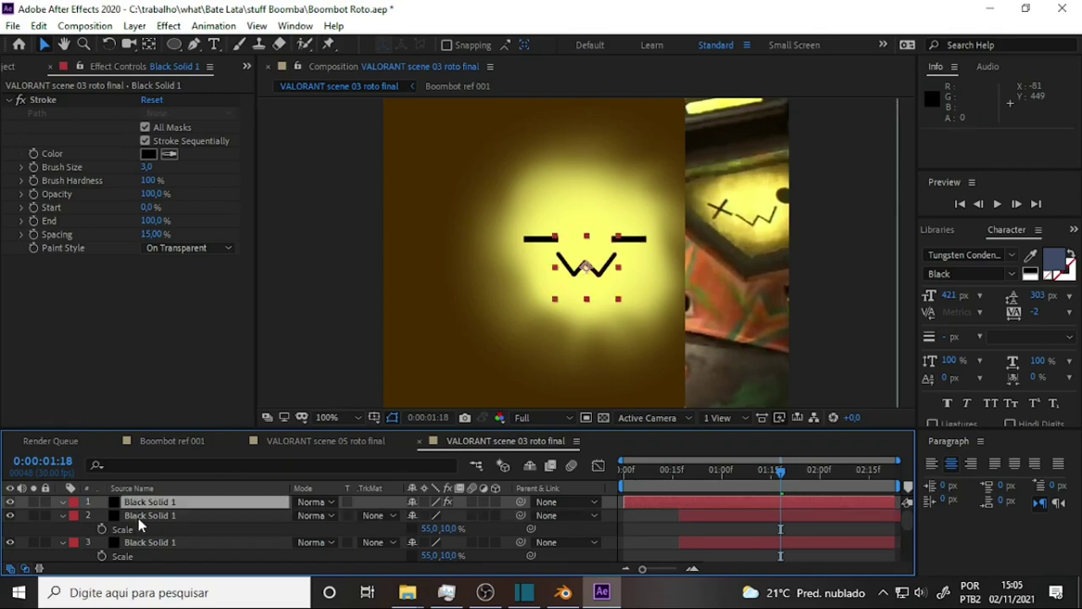
key("ctrl+z")
key("m")
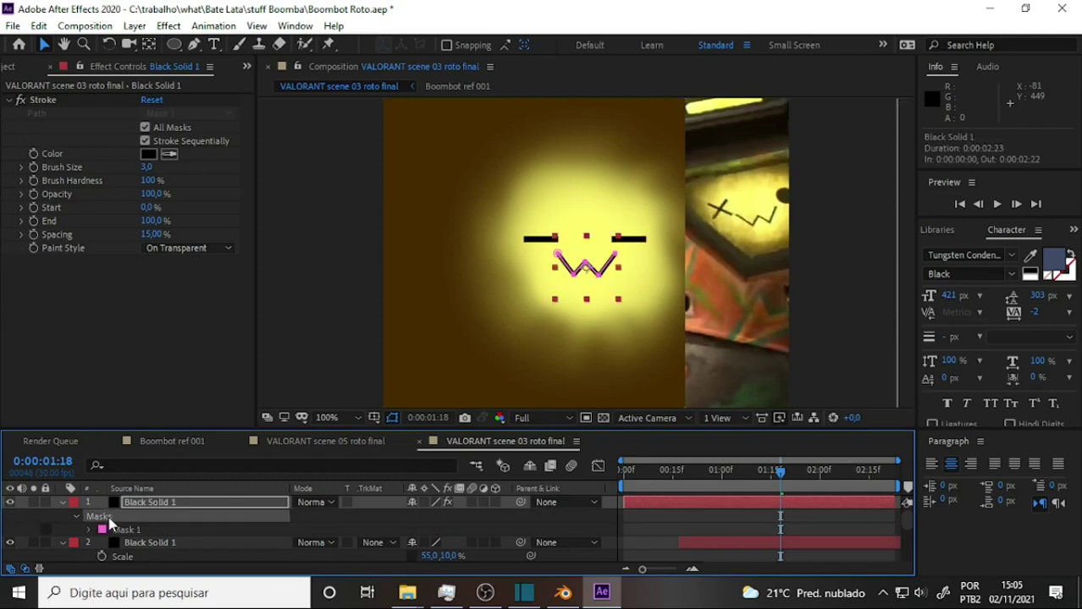
key("ctrl+shift+z")
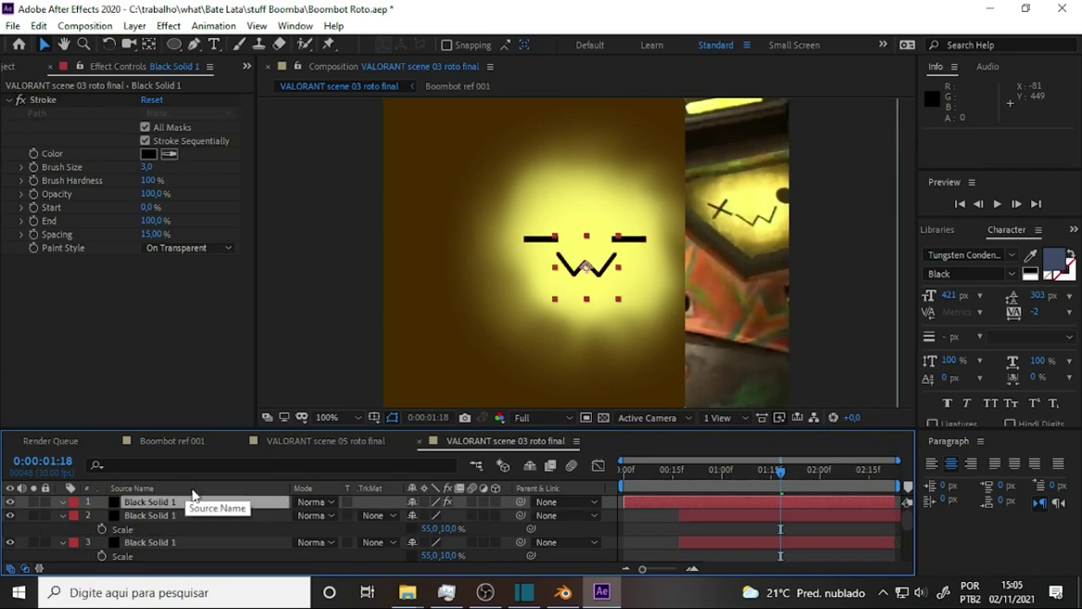
Draw a first two-point mouth stroke with the Pen tool and hide the zigzag mouth layer.
left_click(194, 44)
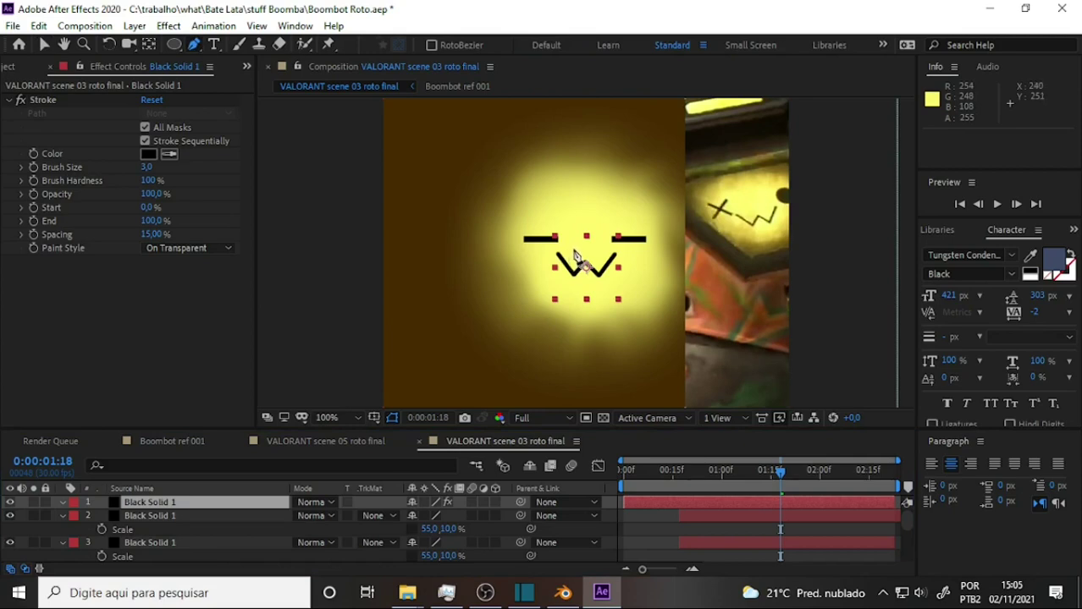
left_click(570, 246)
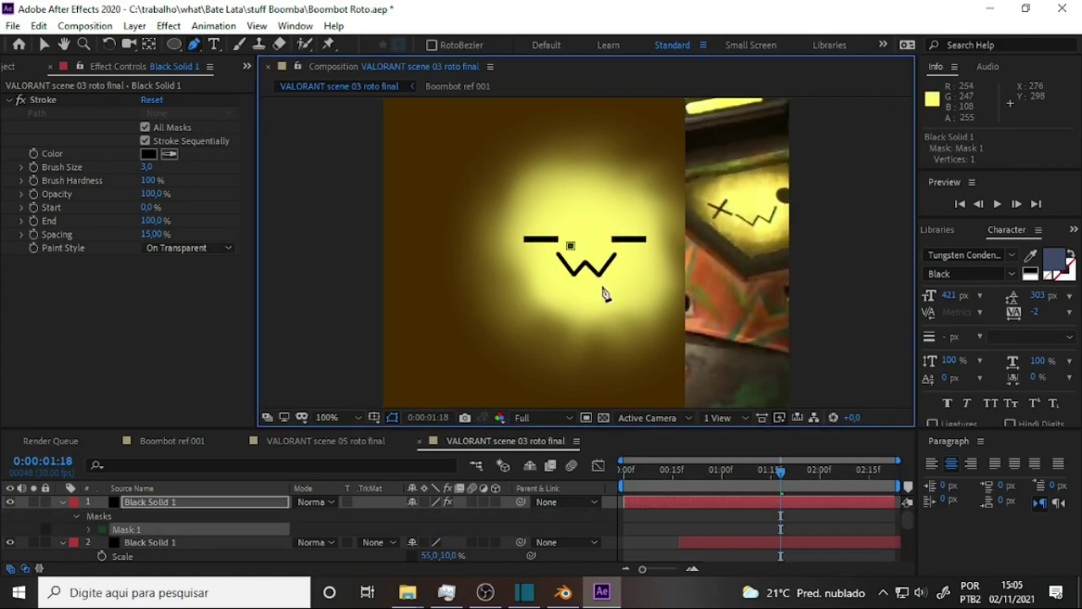
left_click(599, 286)
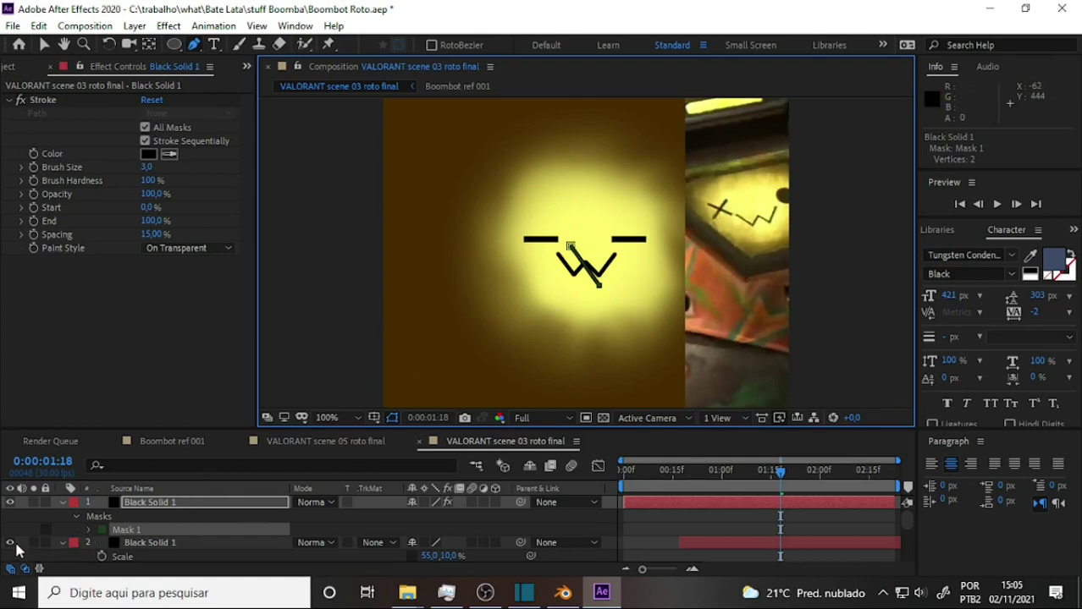
scroll(45, 541, "down", 2)
scroll(41, 539, "down", 1)
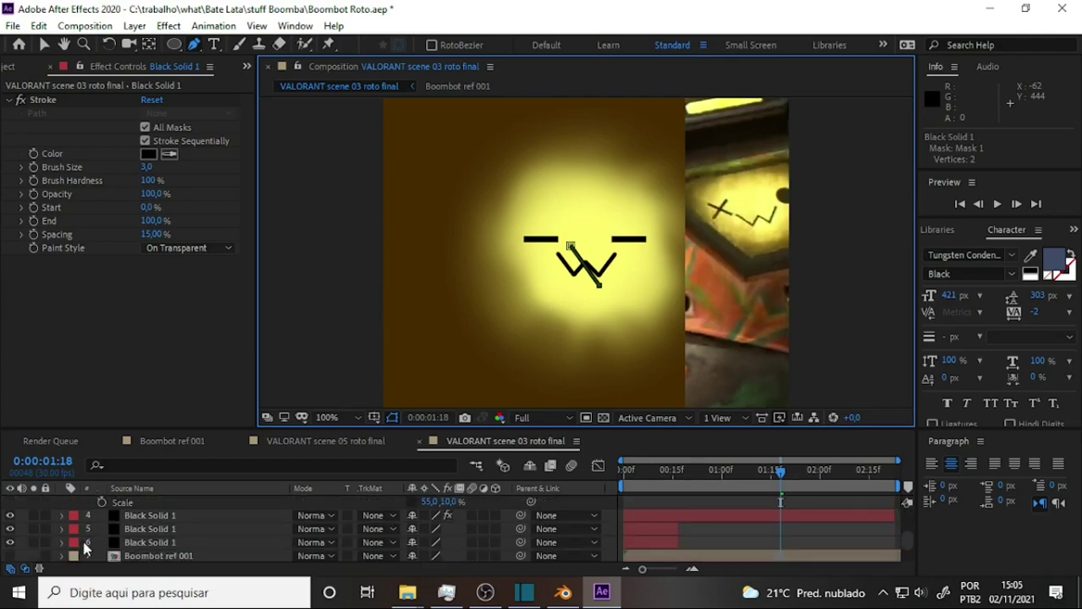
left_click(10, 515)
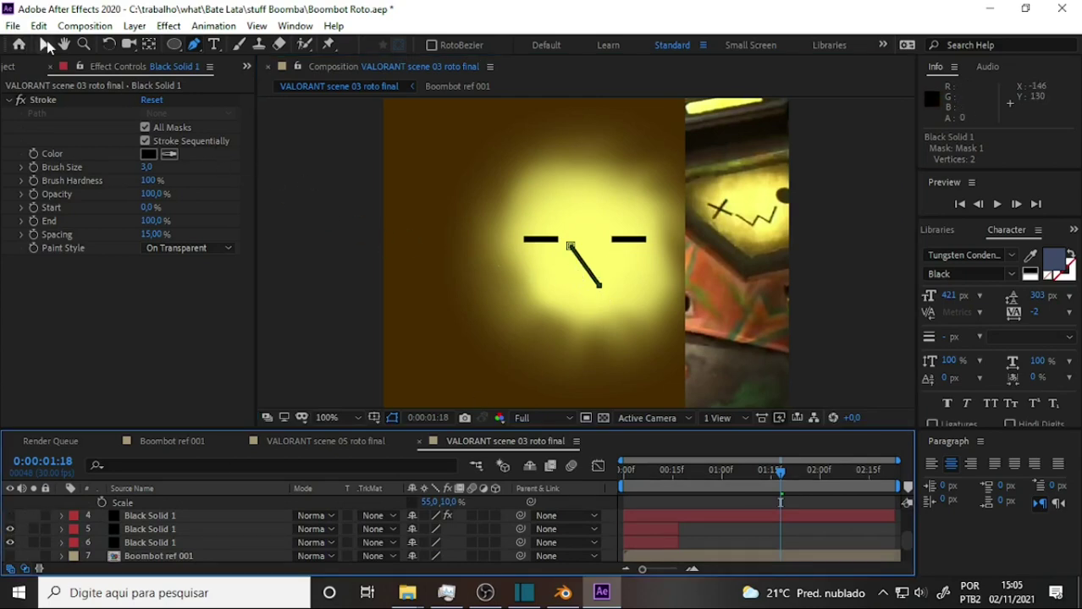
Draw a second two-point stroke crossing the first to complete the X.
left_click(44, 44)
left_click(491, 229)
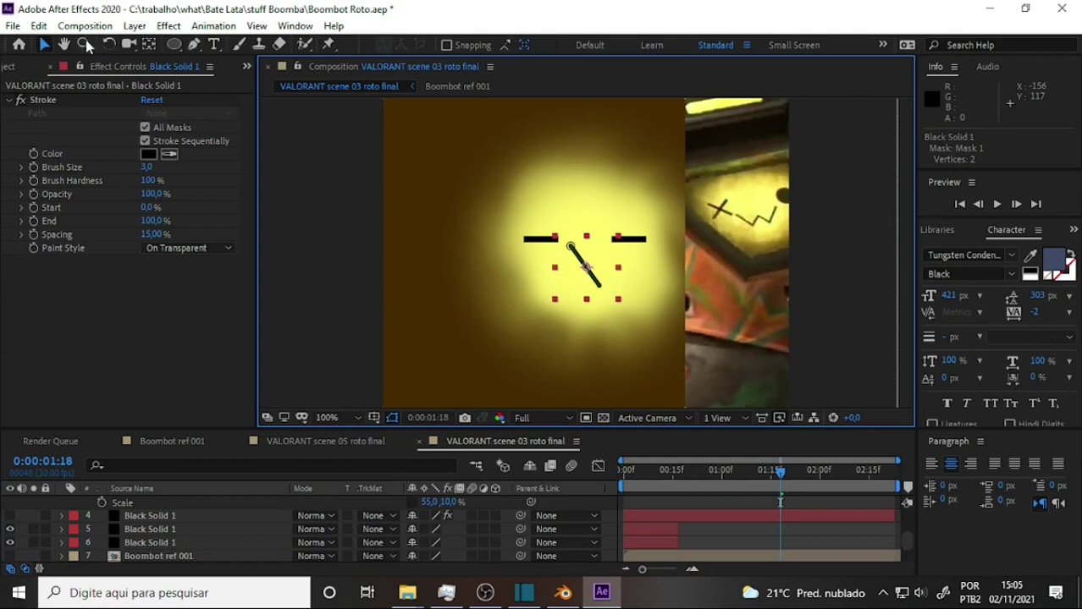
left_click(193, 44)
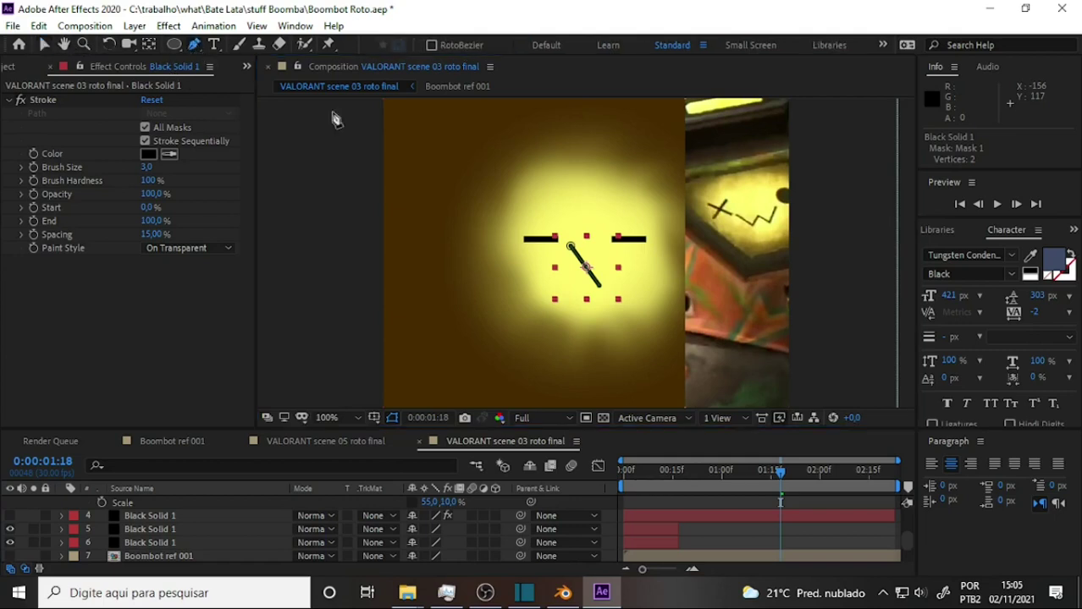
left_click(565, 275)
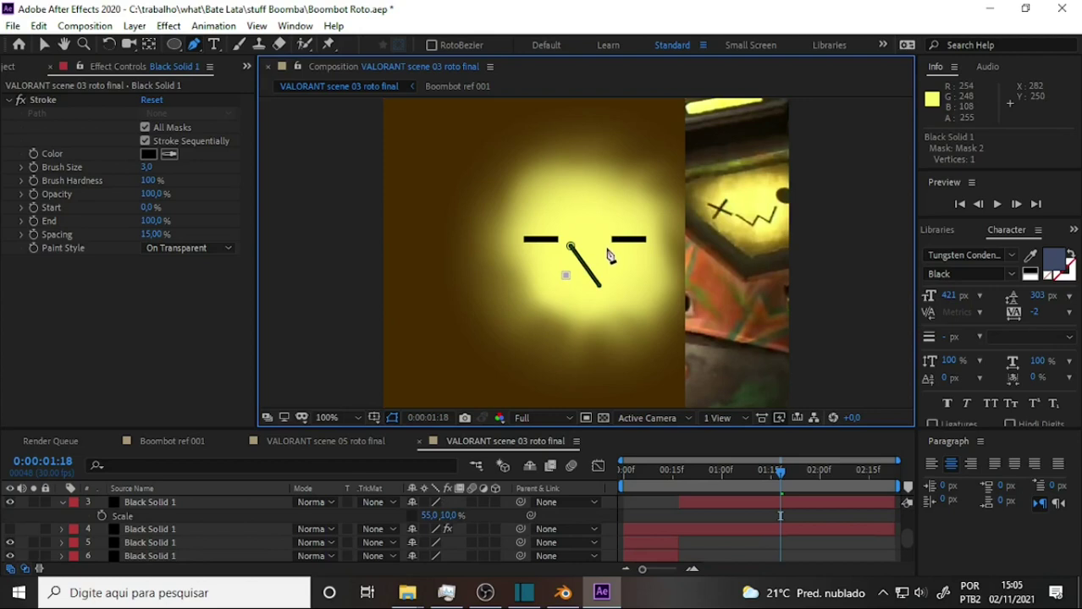
left_click(607, 251)
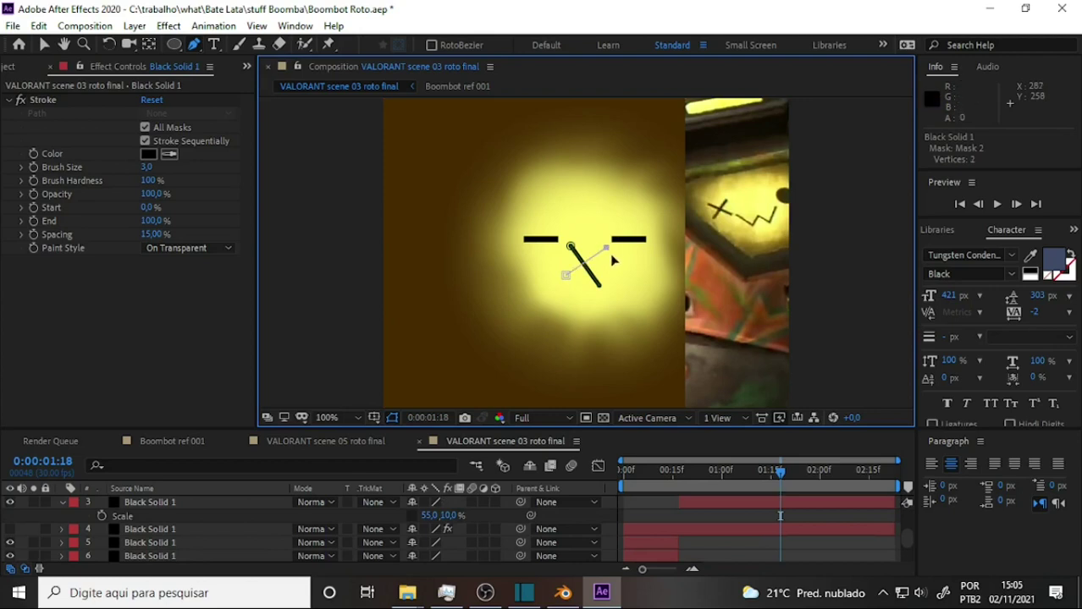
left_click(741, 548)
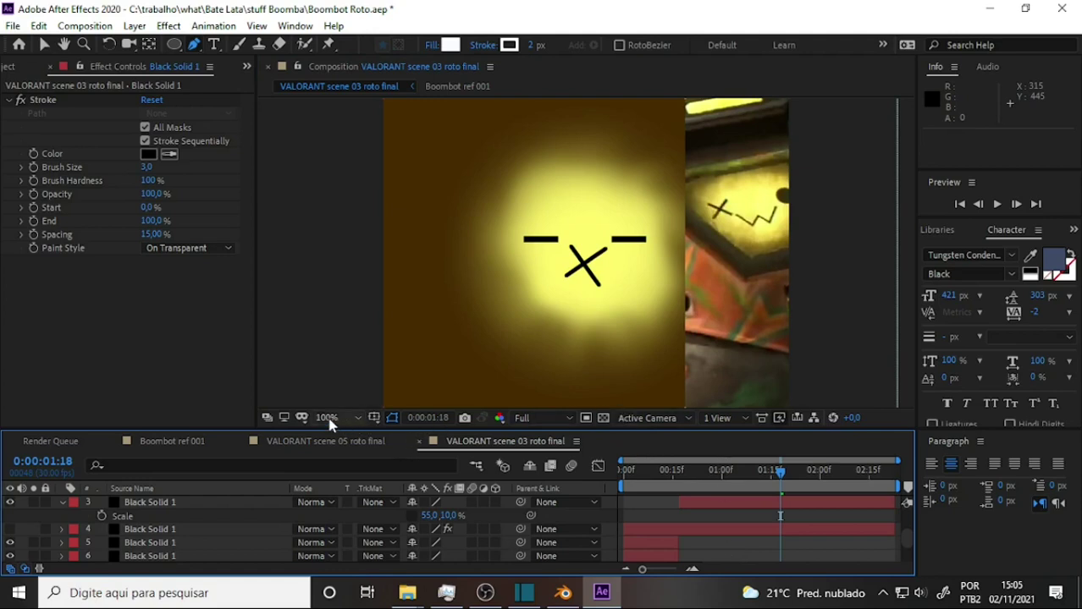
Zoom the viewer to 200% and select the X mouth layer's Mask 1 and Mask 2.
left_click(355, 418)
left_click(346, 317)
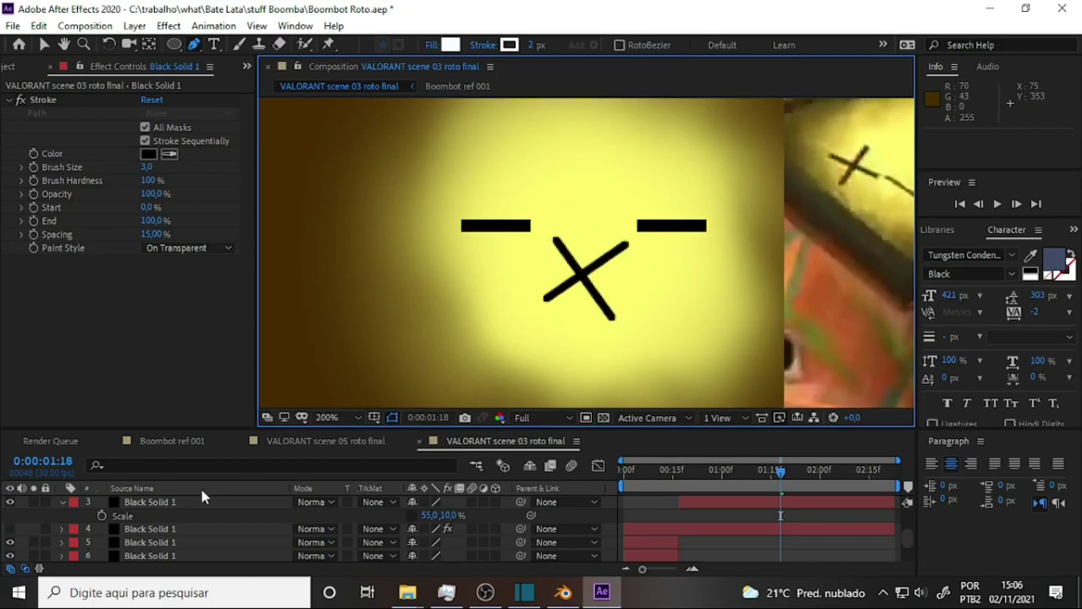
left_click(152, 503)
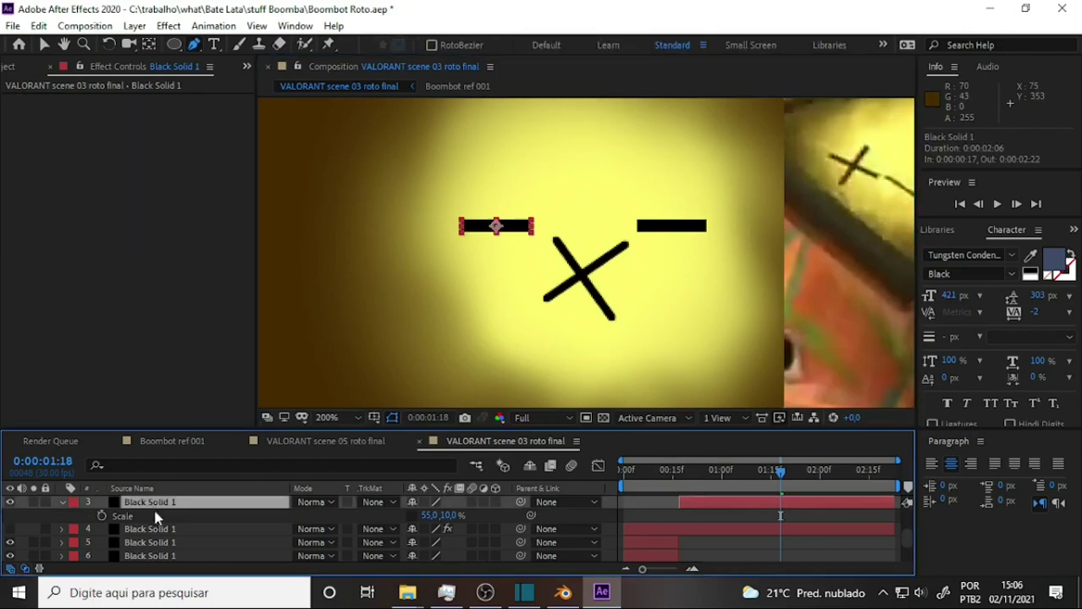
scroll(165, 512, "up", 2)
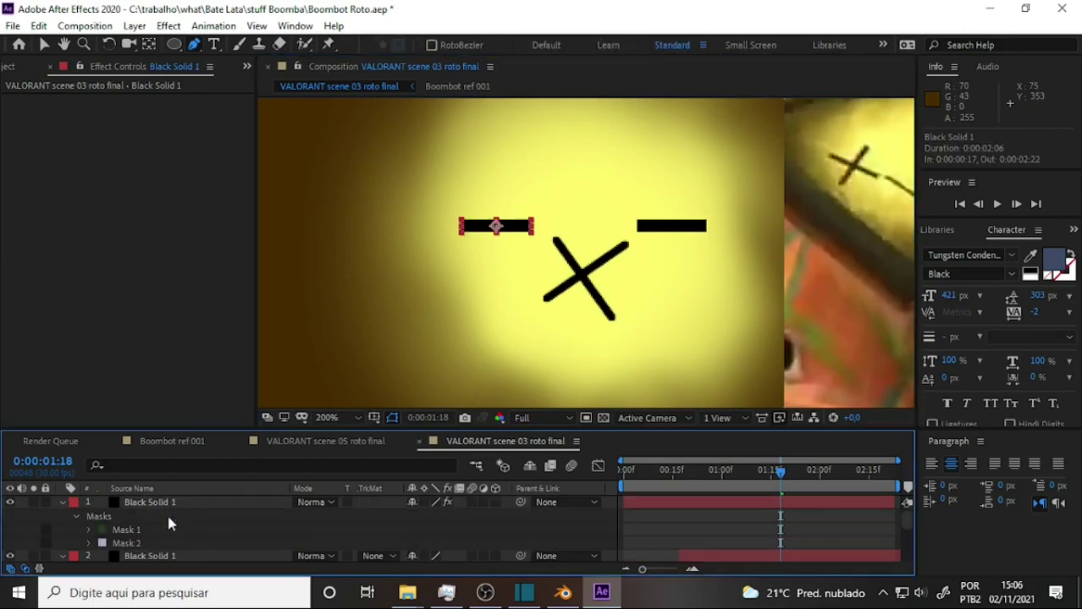
left_click(127, 532)
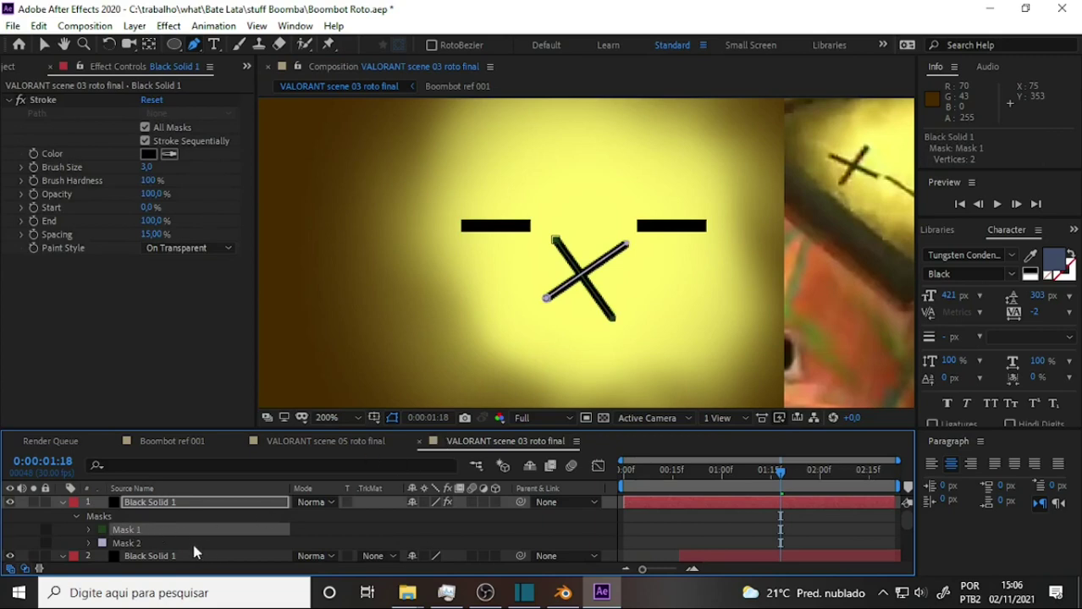
left_click(135, 543)
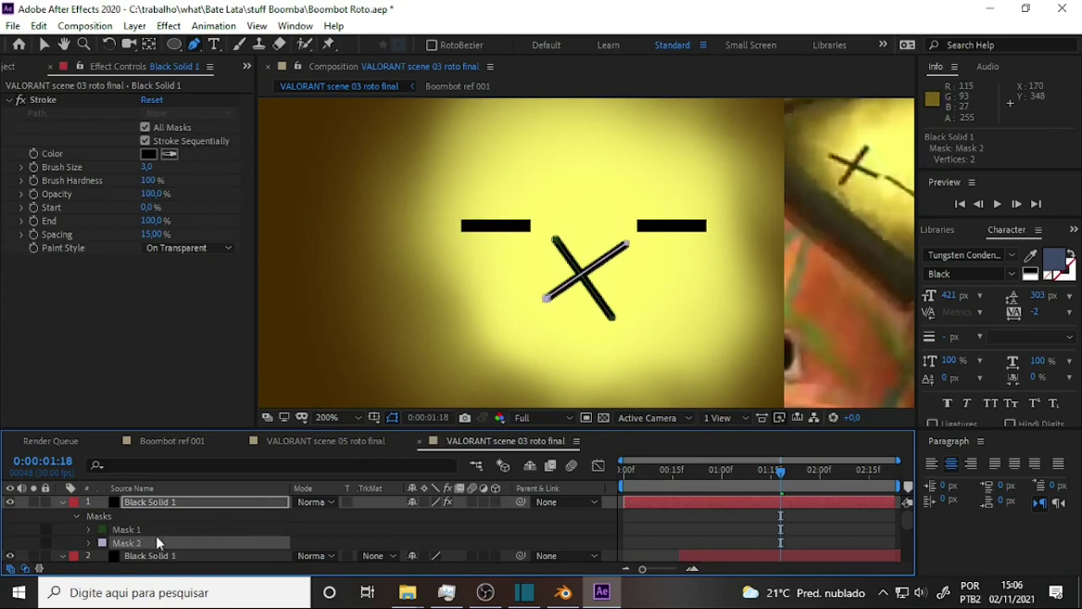
left_click(128, 531)
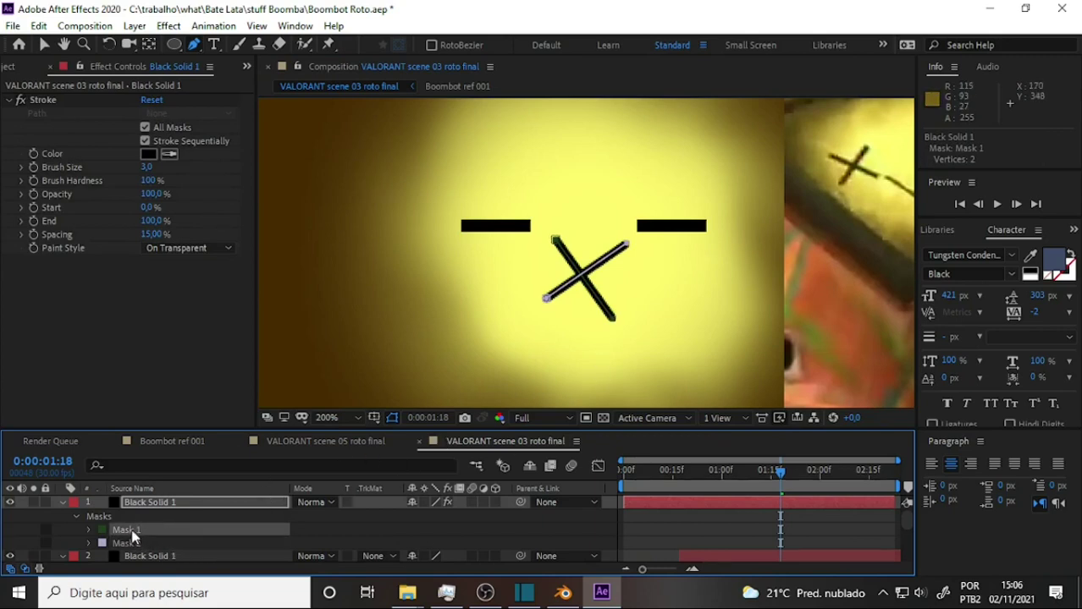
Drag both X strokes' end points so the two crossing lines are even and symmetrical.
left_click(47, 46)
left_click_drag(613, 319, 617, 313)
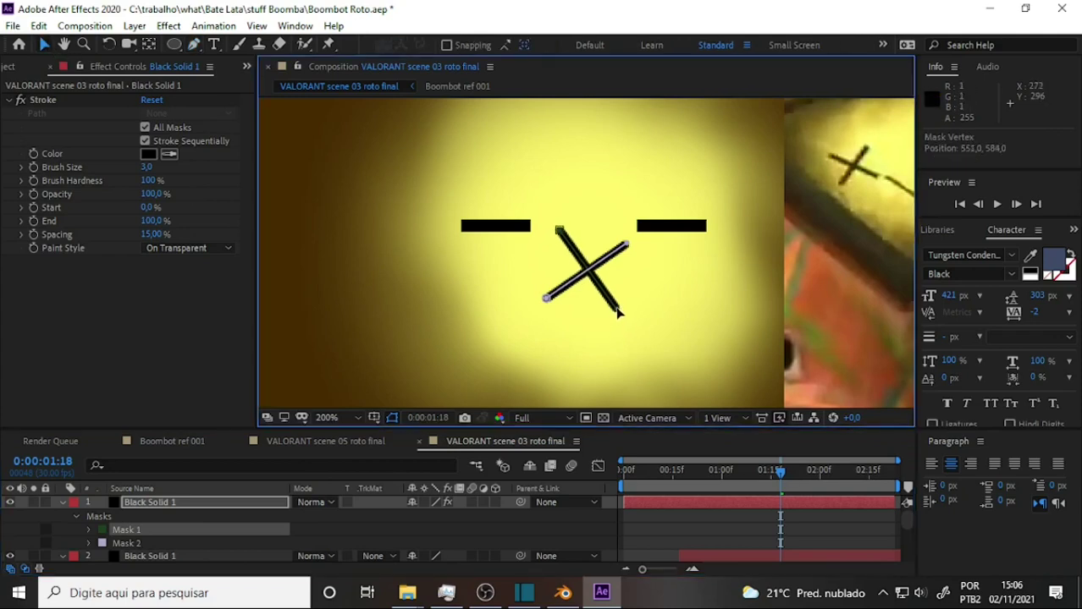
double_click(614, 314)
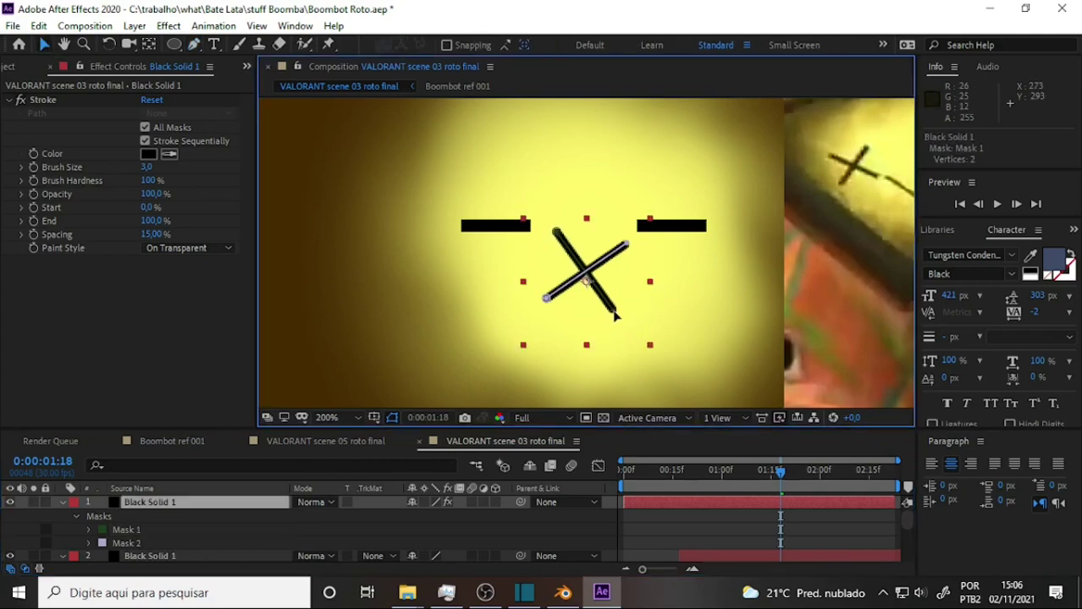
left_click(556, 233)
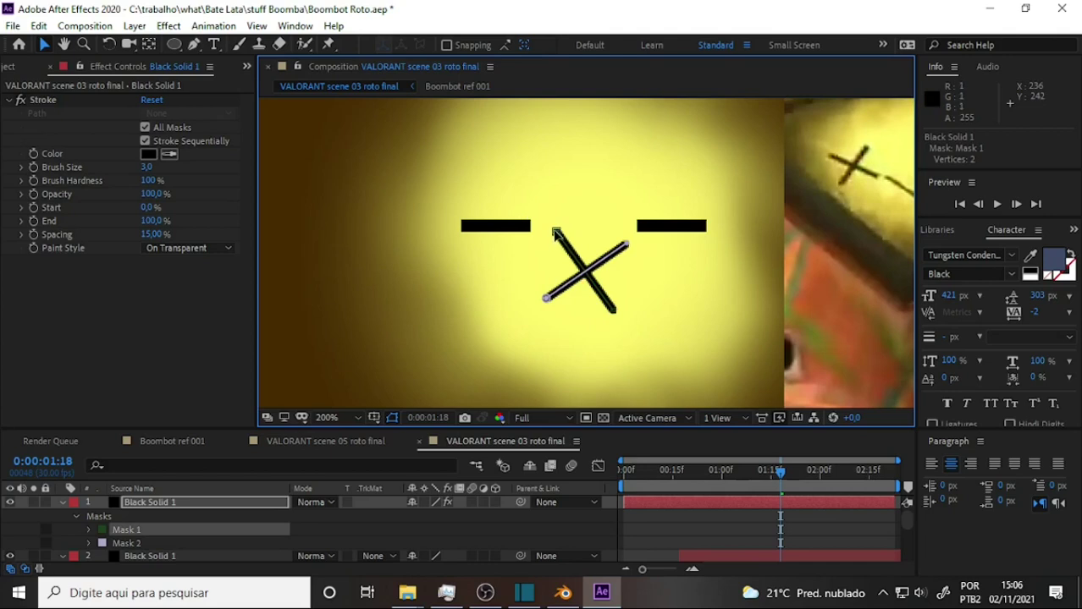
left_click_drag(556, 234, 556, 242)
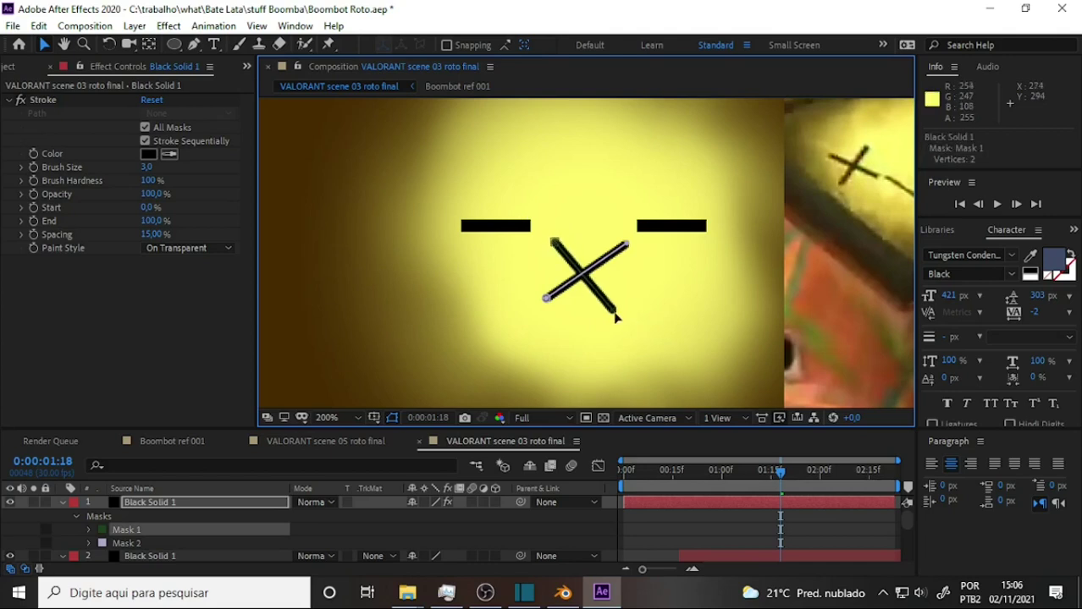
left_click_drag(615, 318, 633, 305)
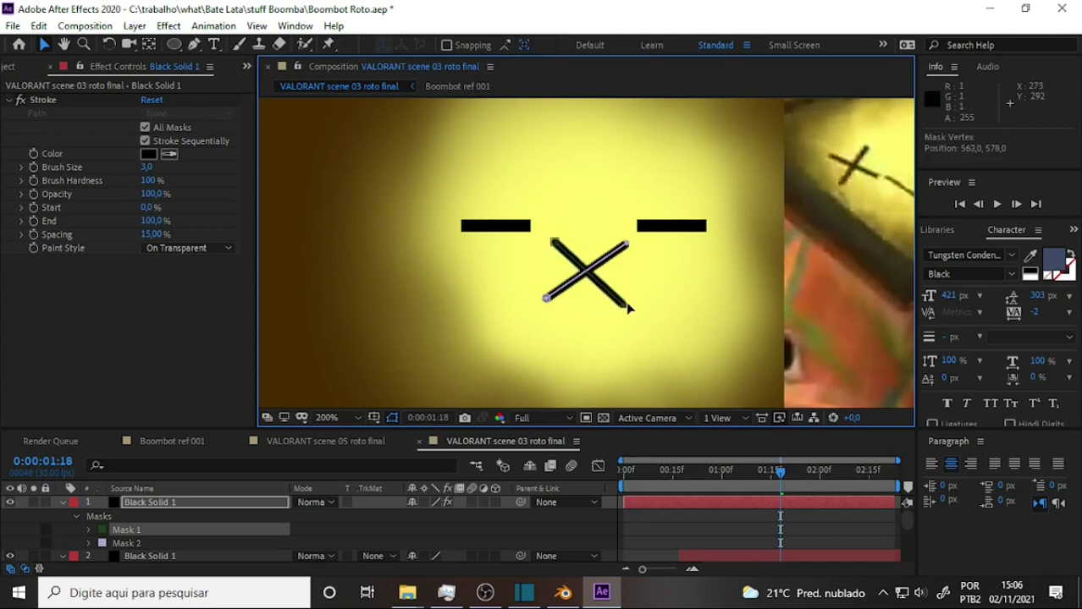
left_click(548, 298)
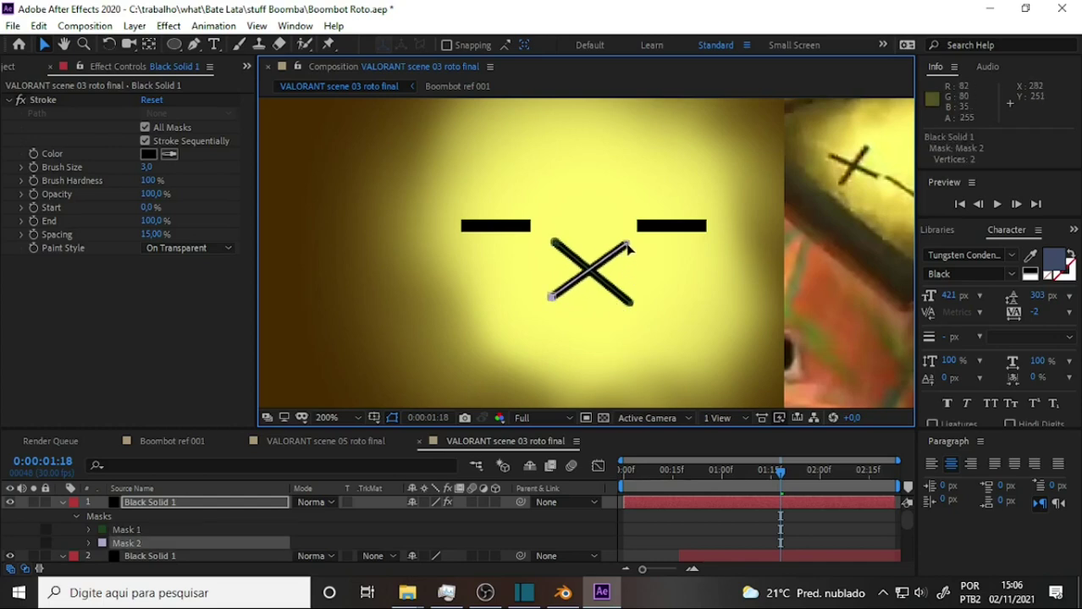
left_click_drag(627, 245, 627, 241)
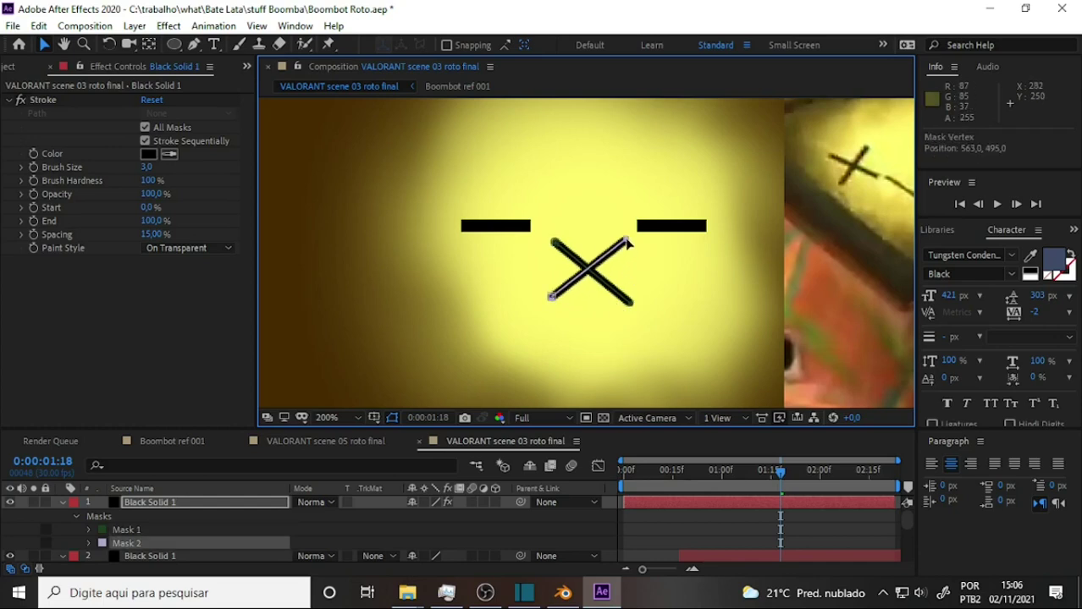
left_click(629, 301)
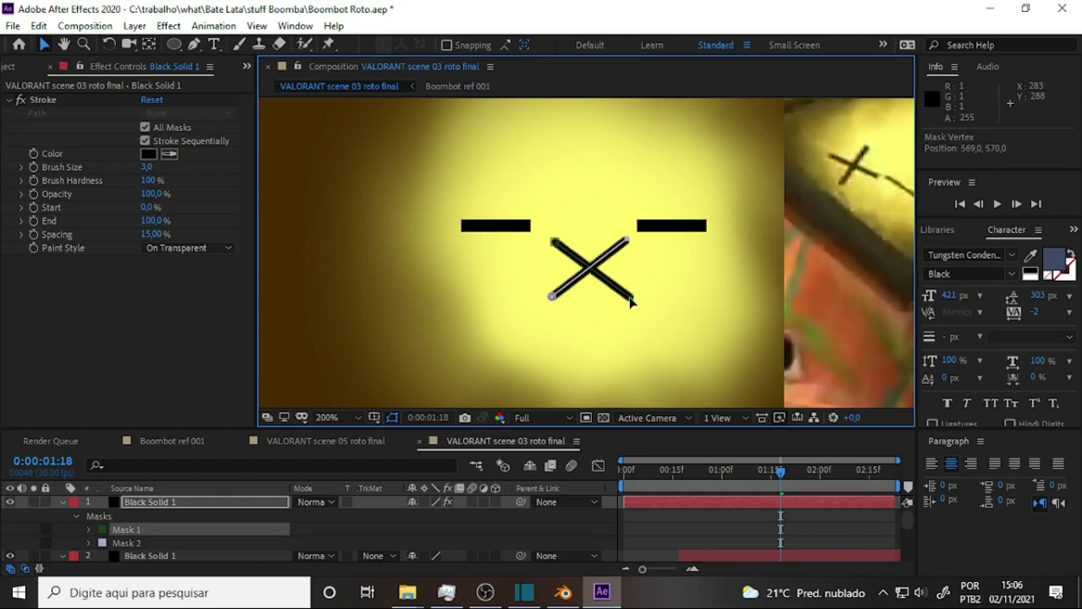
left_click(698, 509)
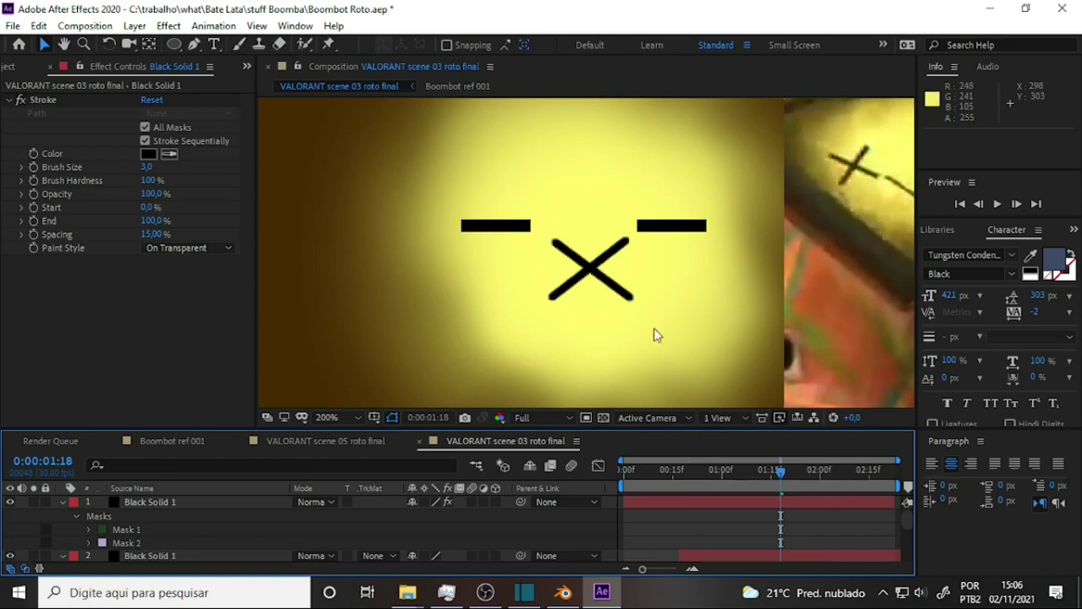
Move the X up-left over the left eye and shrink it to 88% scale.
left_click(169, 502)
left_click_drag(631, 280, 536, 236)
key("Return")
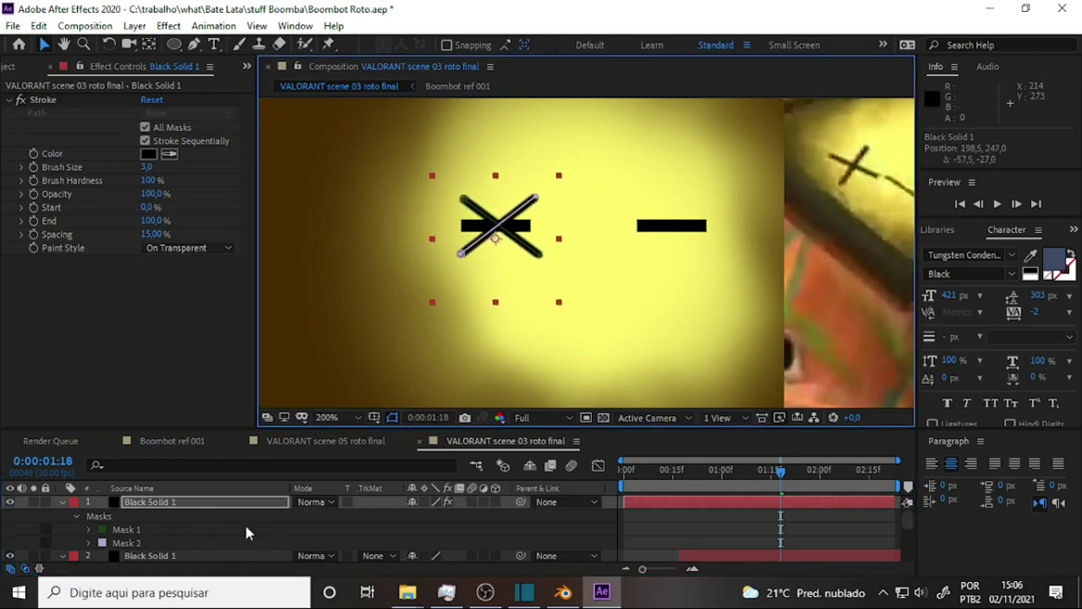
key("s")
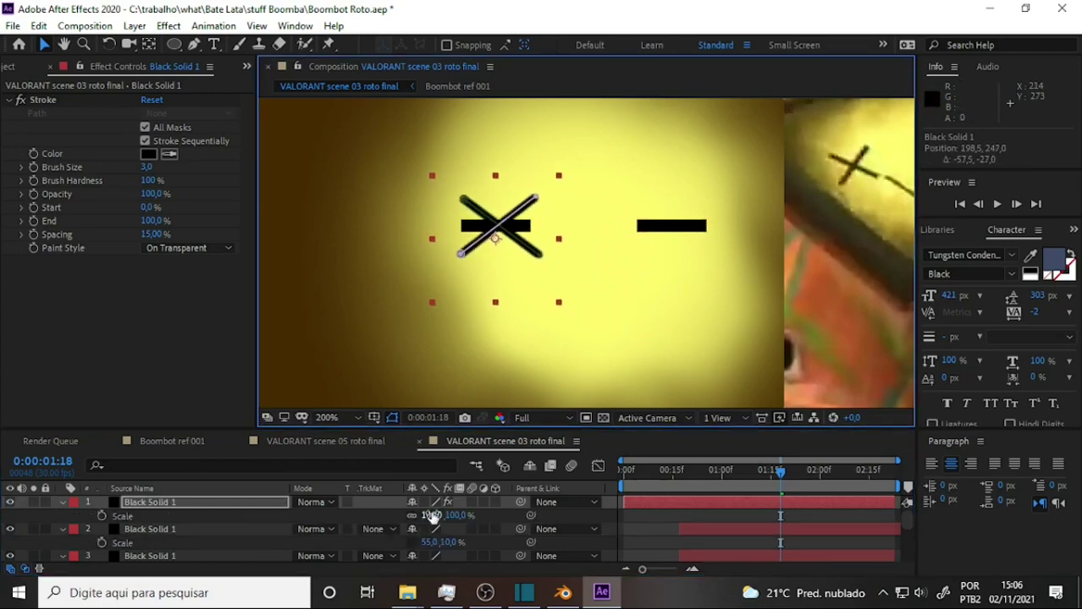
left_click_drag(432, 516, 415, 516)
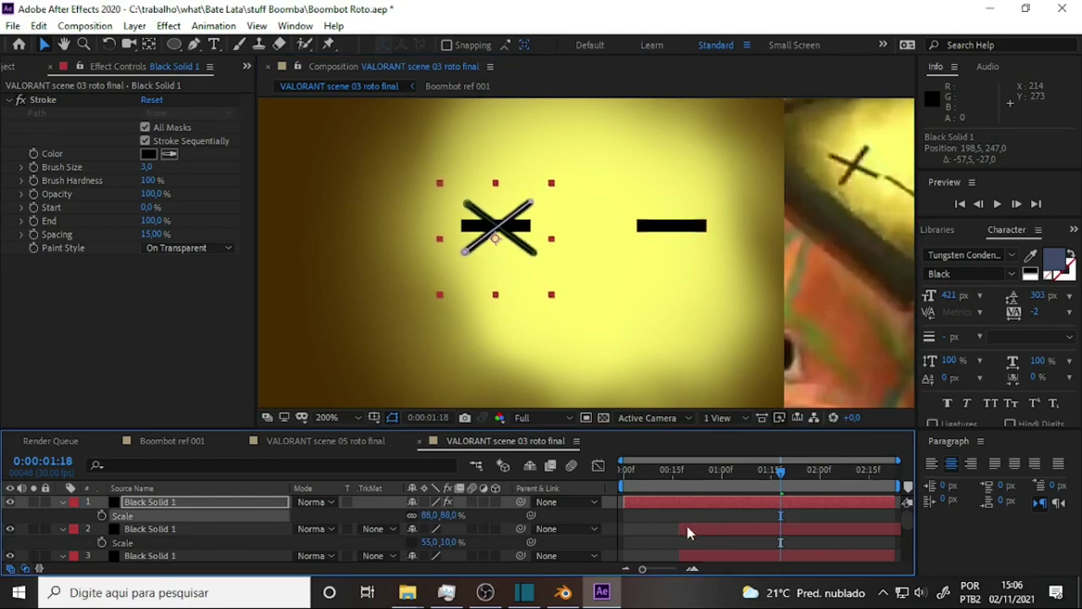
left_click(649, 536)
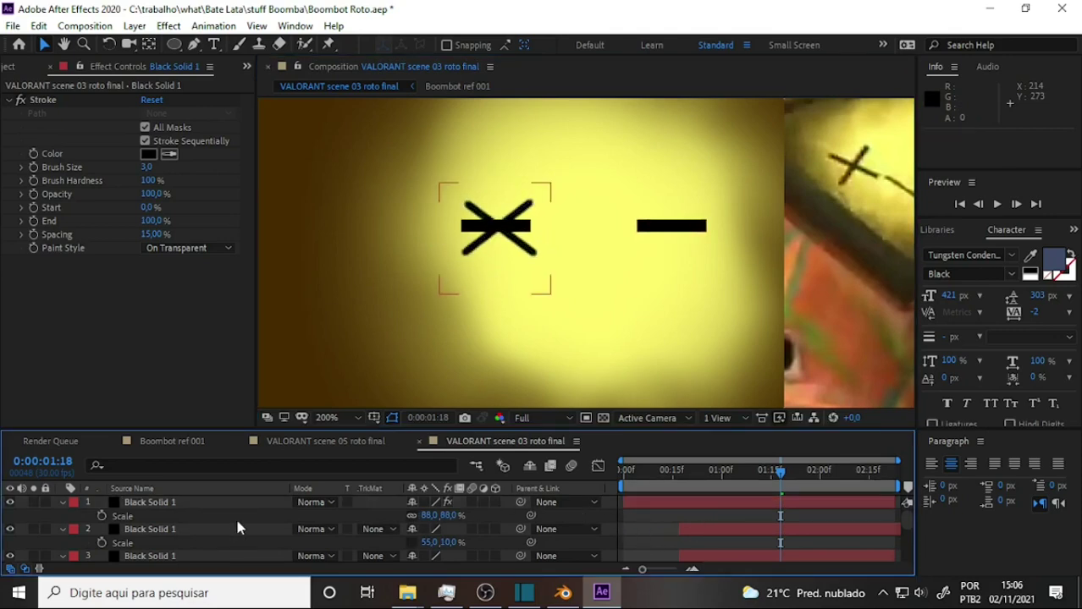
Zoom the viewer back to 100% and select both dash layers 2 and 3.
left_click(327, 417)
left_click(339, 297)
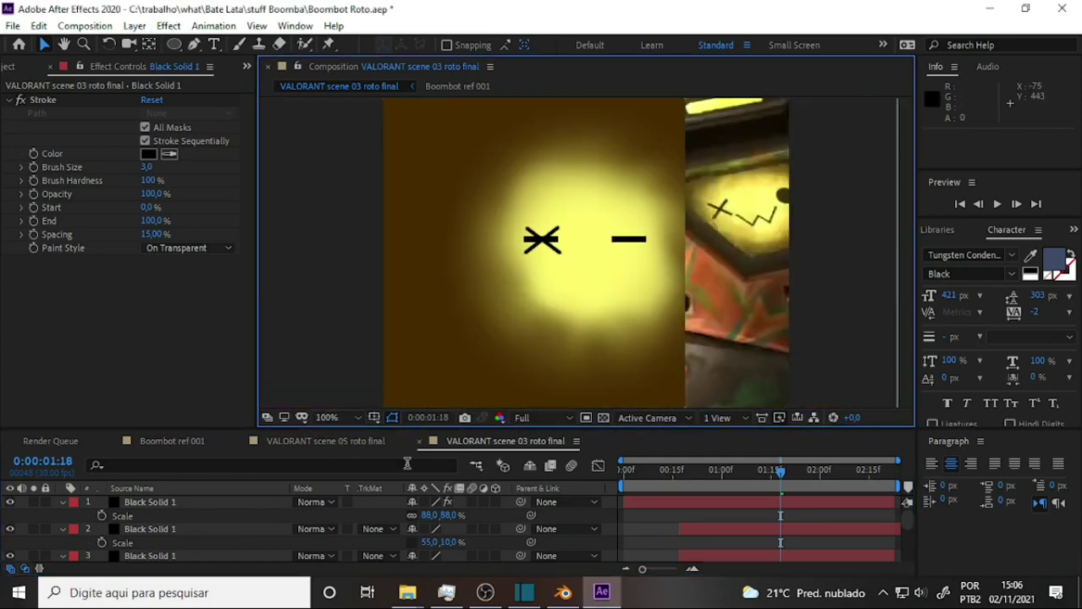
scroll(209, 500, "down", 1)
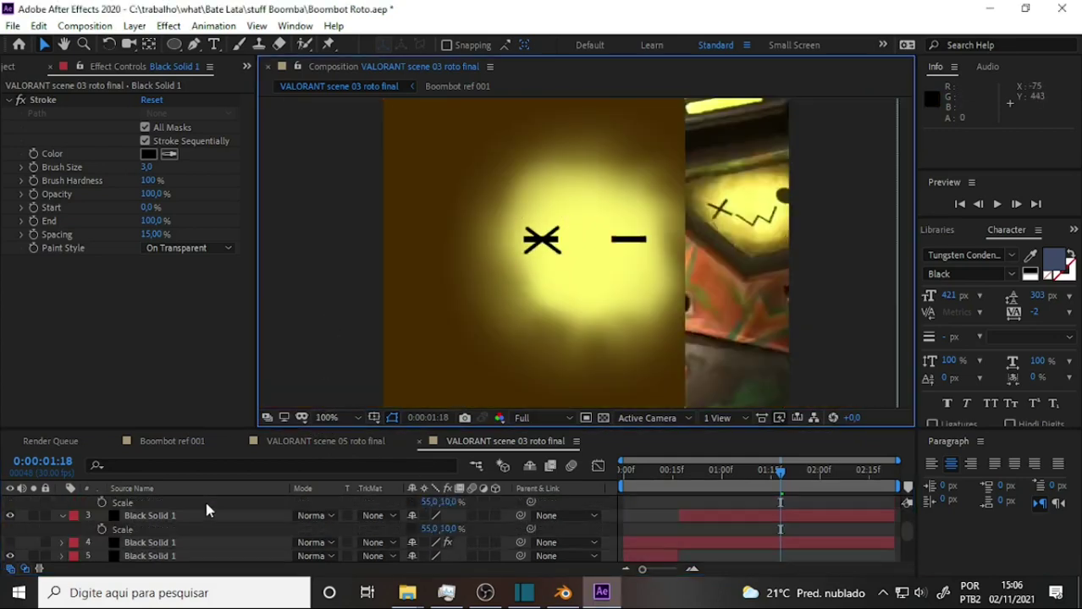
scroll(204, 497, "up", 1)
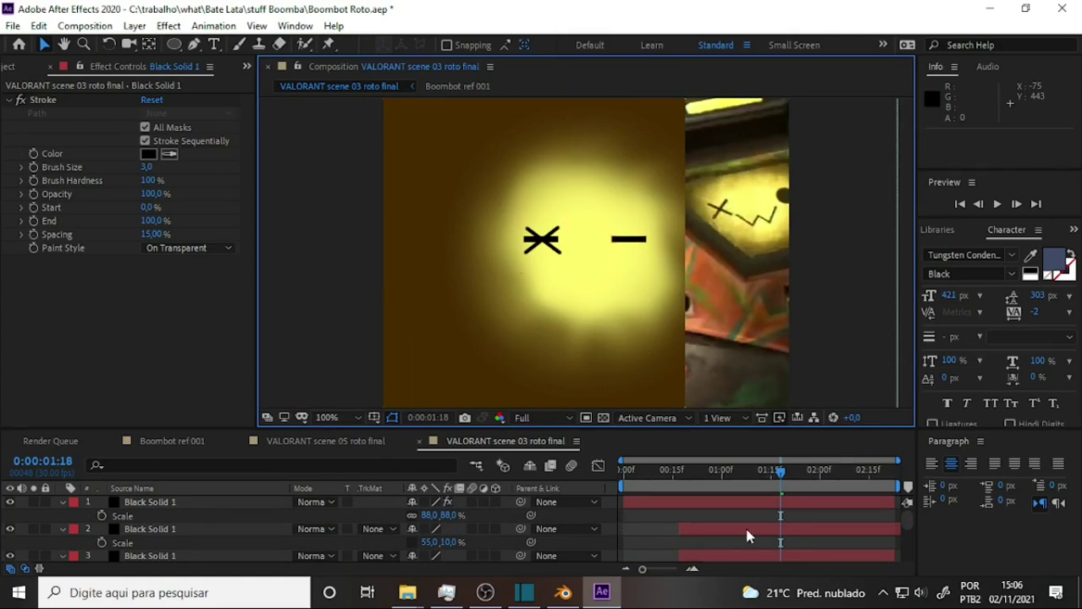
left_click(711, 532)
left_click(162, 555, "ctrl")
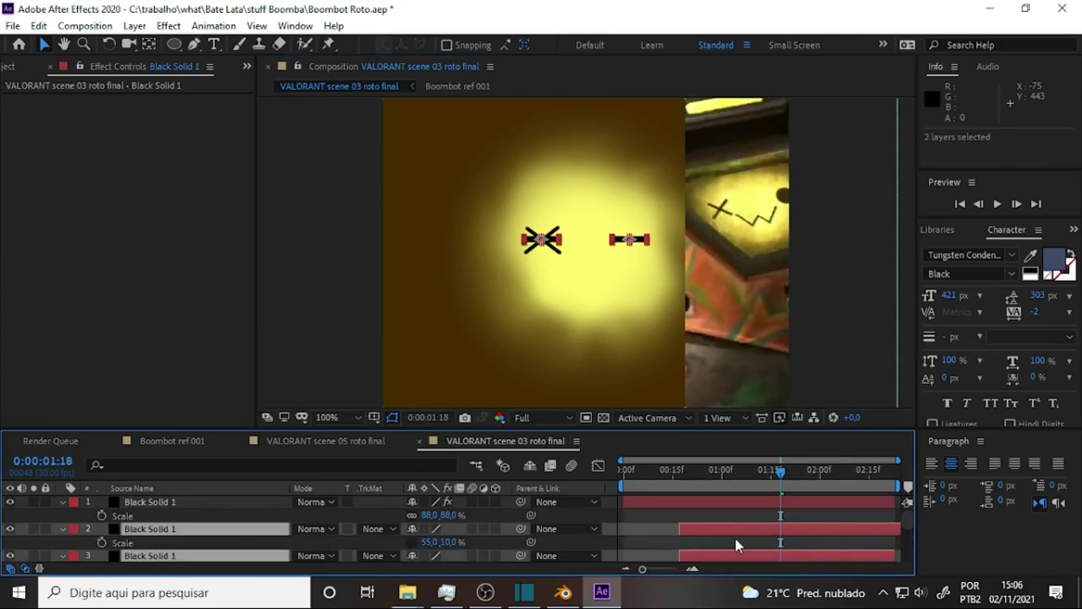
End both dash layers at 0:00:01:18, start the X layer there, and scrub to check the swap.
key("alt+bracketright")
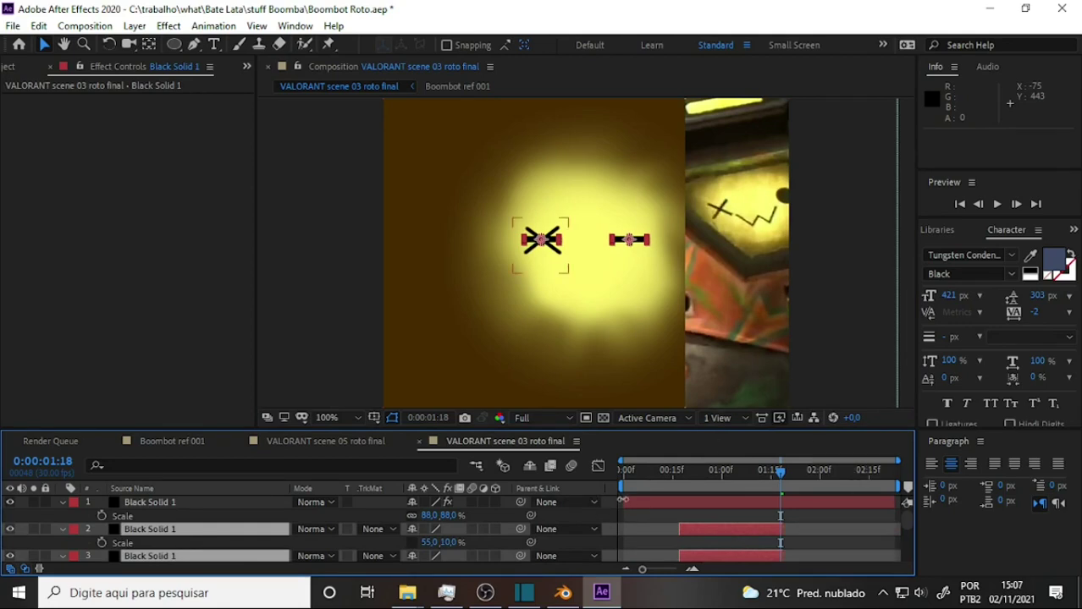
left_click_drag(622, 500, 780, 502)
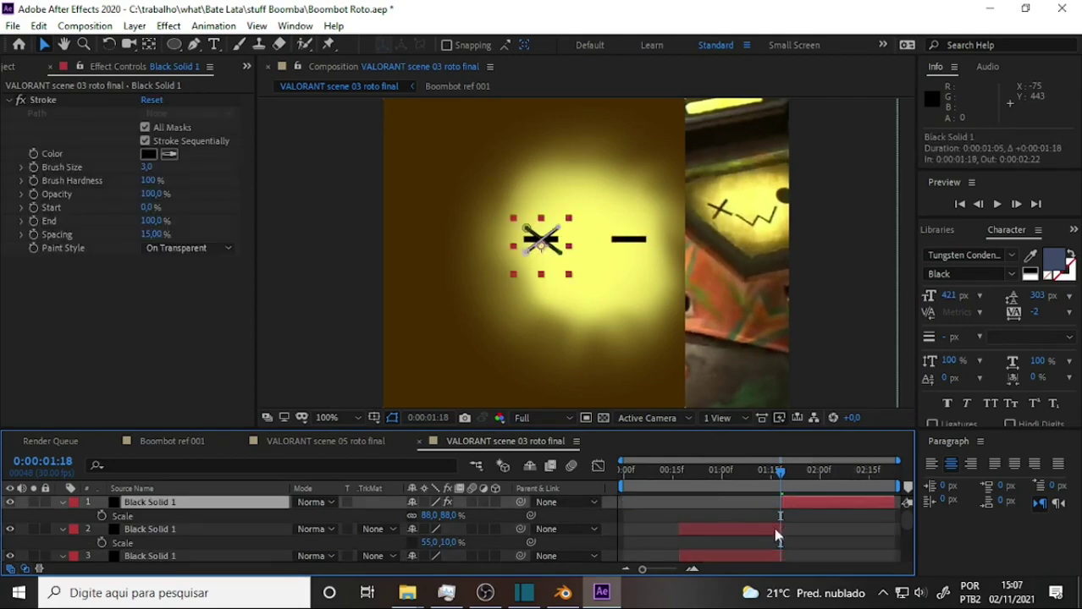
mouse_move(779, 472)
left_mouse_down()
mouse_move(817, 487)
mouse_move(779, 497)
mouse_move(808, 497)
left_mouse_up()
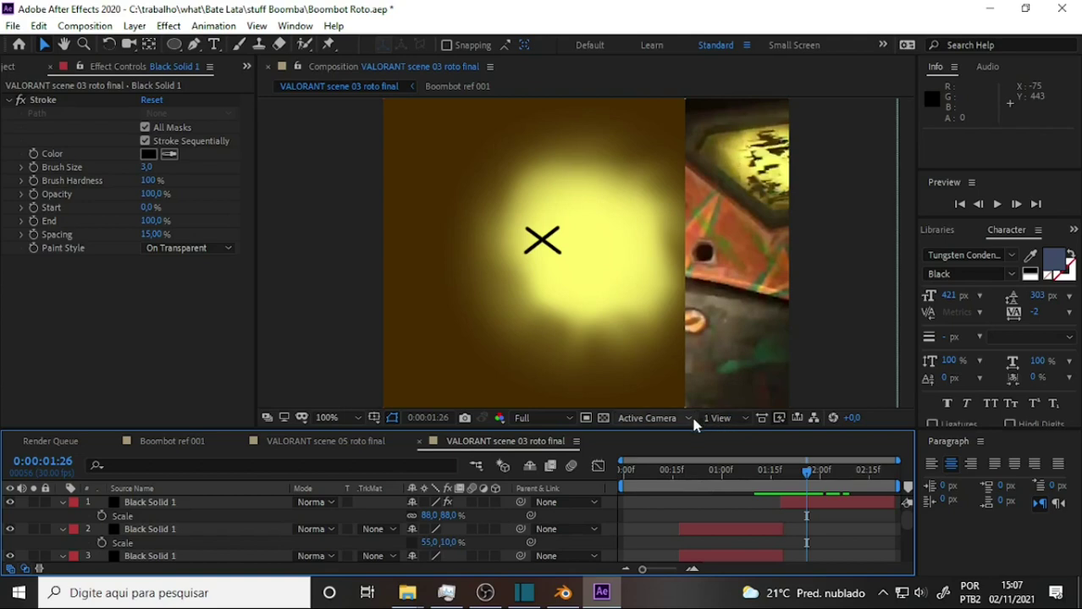
mouse_move(806, 495)
left_mouse_down()
mouse_move(705, 488)
mouse_move(786, 500)
left_mouse_up()
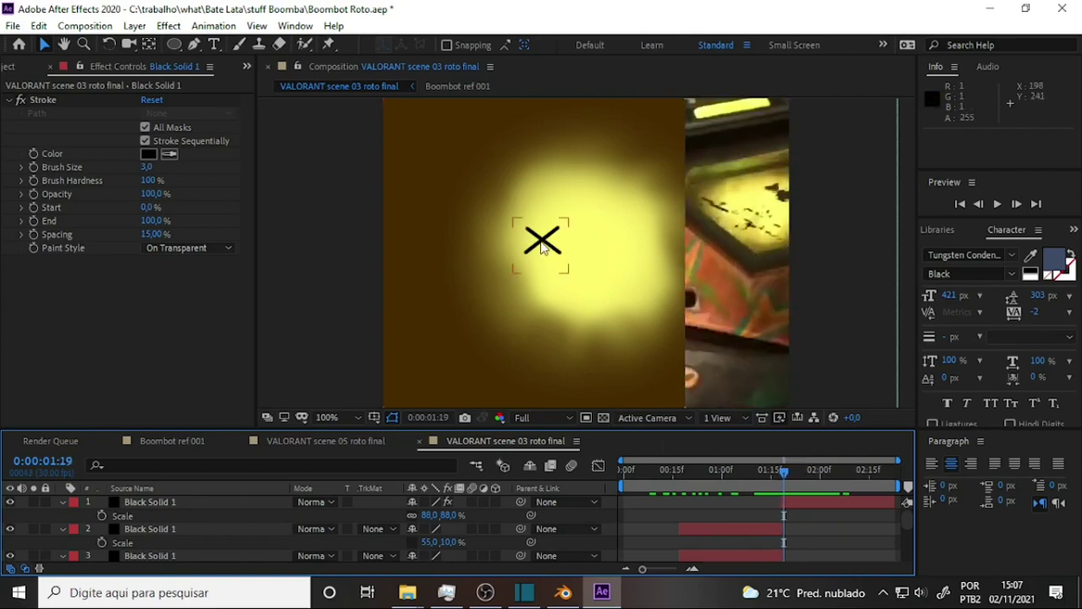
At 200% zoom, nudge all four X end points so the cross stands taller and upright.
left_click(345, 420)
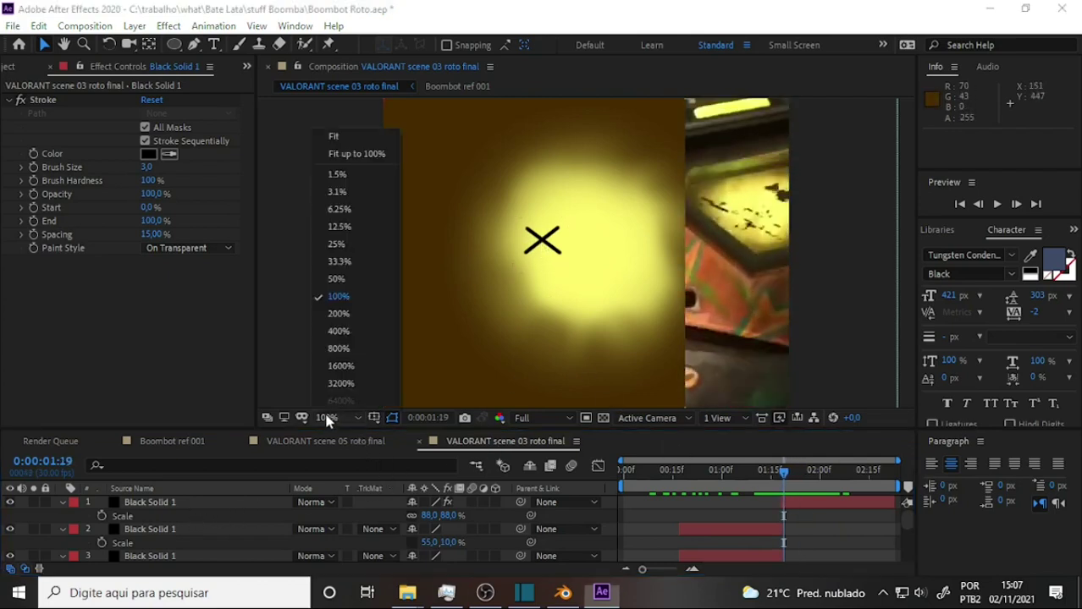
left_click(356, 316)
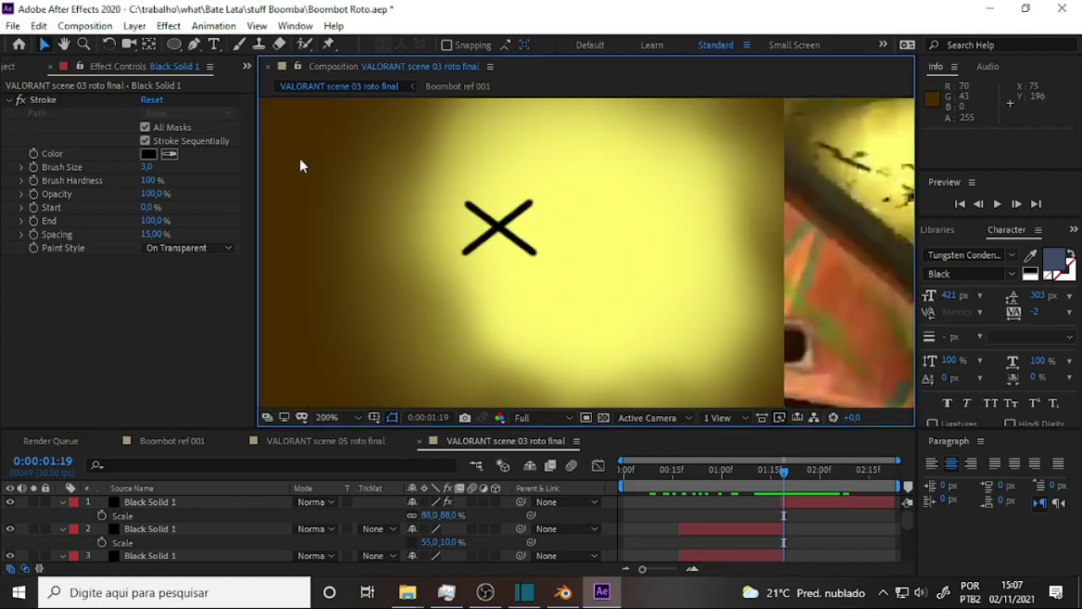
left_click(158, 508)
left_click(151, 502)
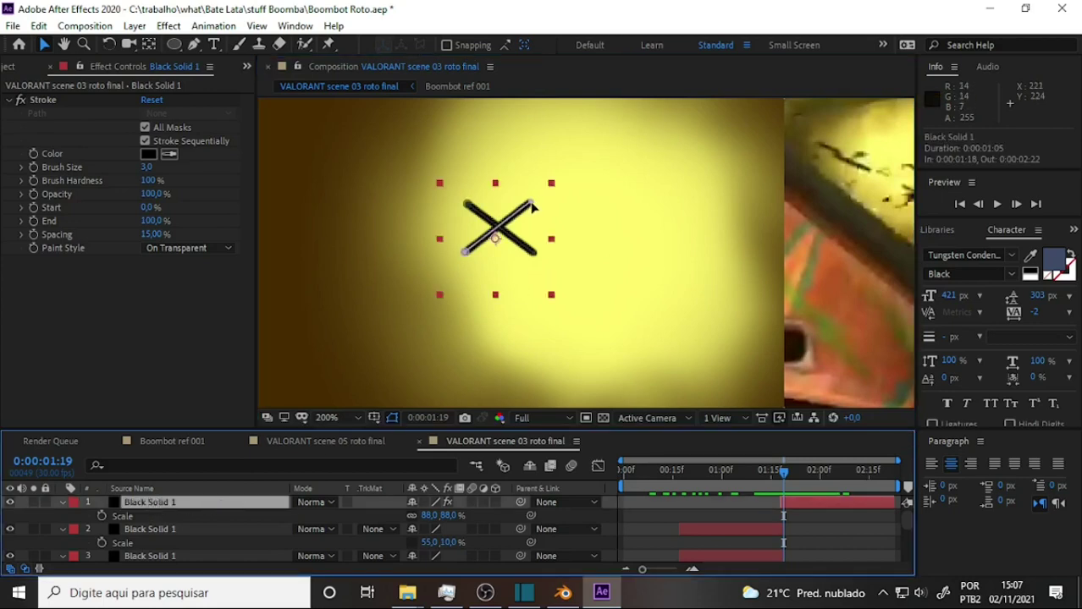
left_click_drag(533, 205, 528, 197)
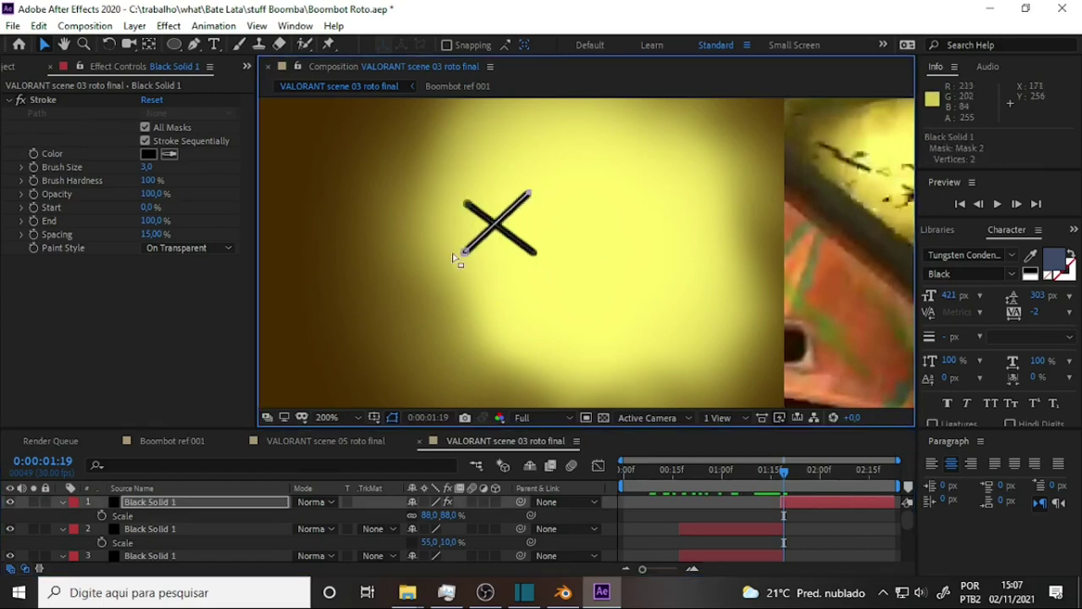
left_click_drag(465, 253, 470, 259)
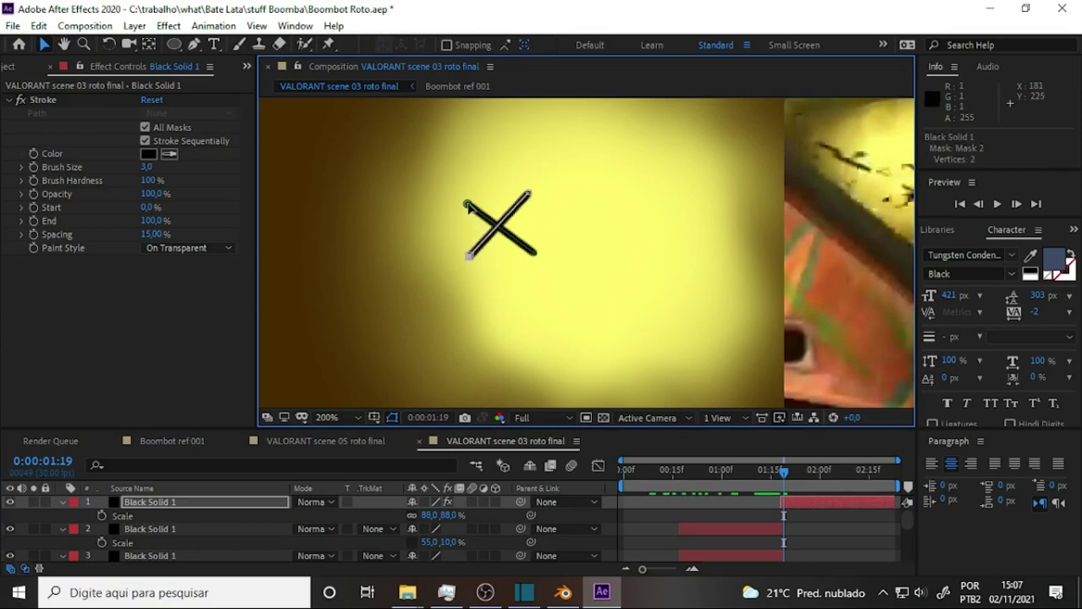
left_click_drag(465, 203, 471, 197)
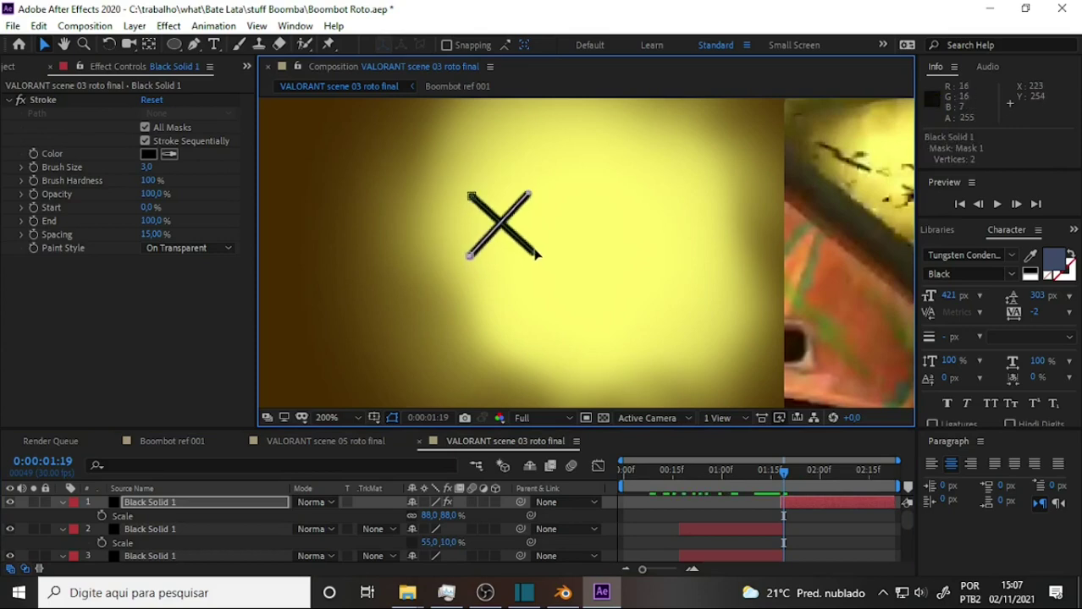
left_click_drag(534, 256, 534, 260)
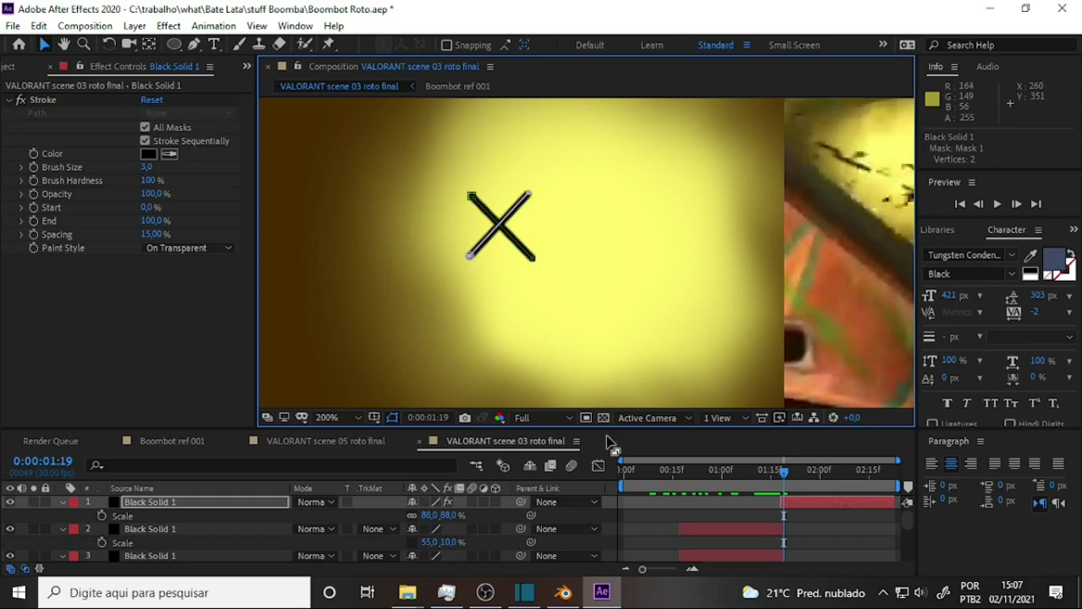
Overlay the grid and check the X's vertex positions against it.
left_click(375, 419)
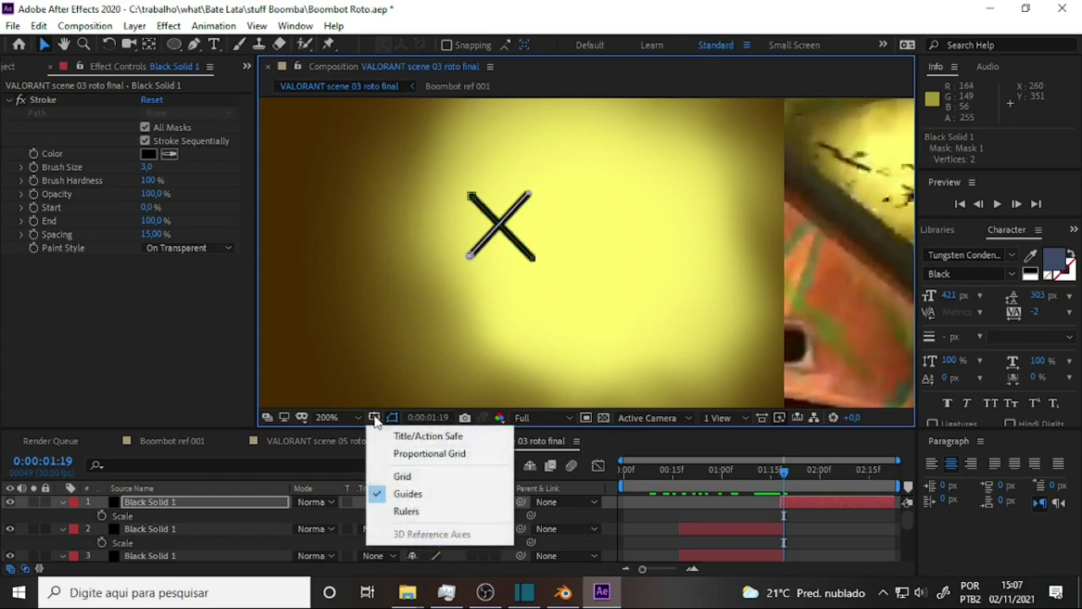
left_click(413, 477)
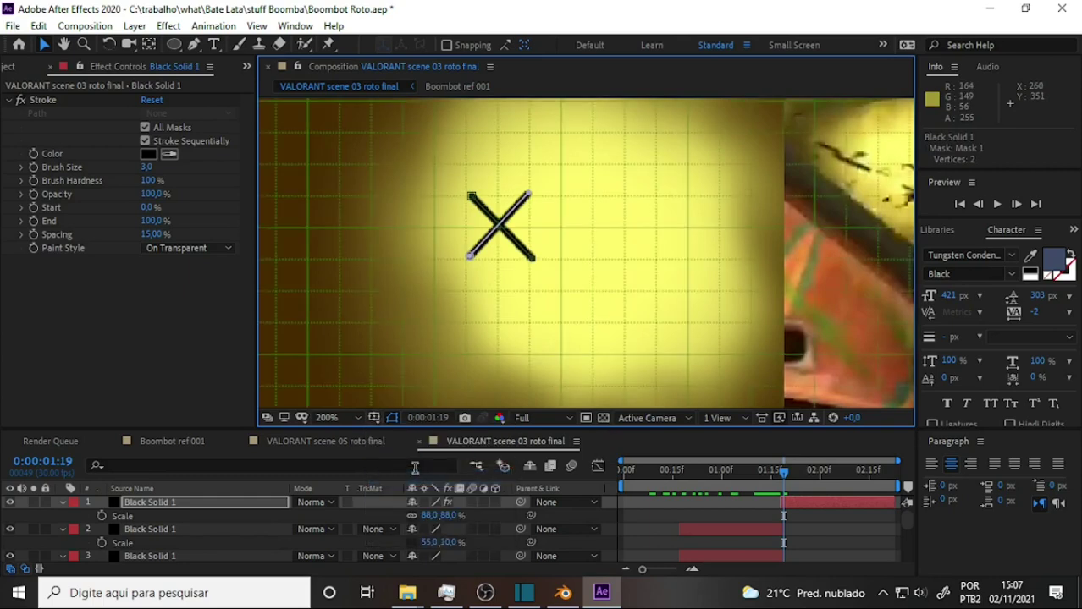
left_click(469, 200)
left_click(472, 203)
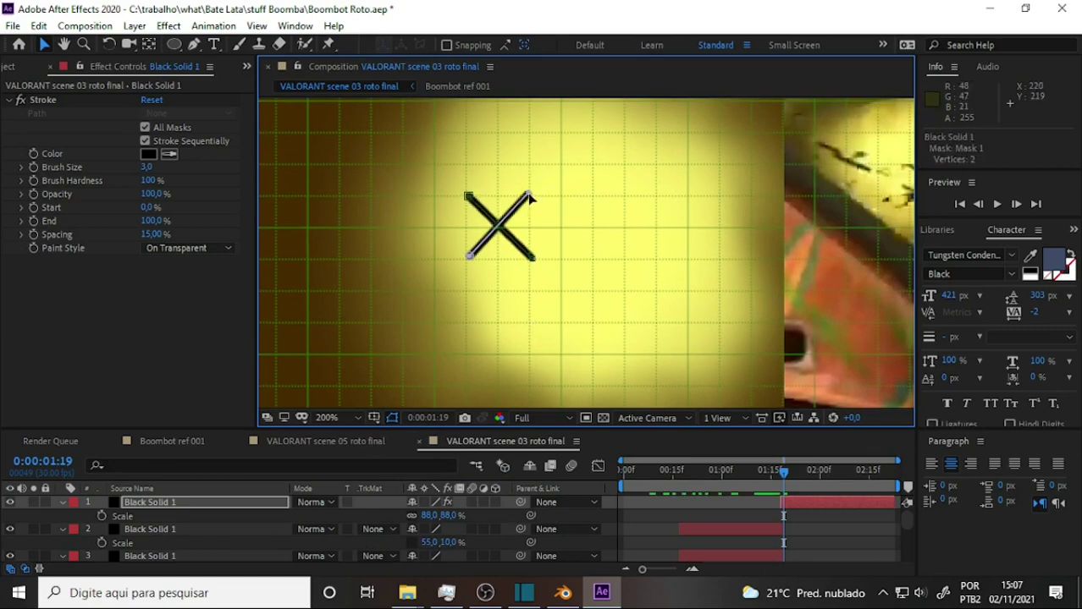
left_click(465, 257)
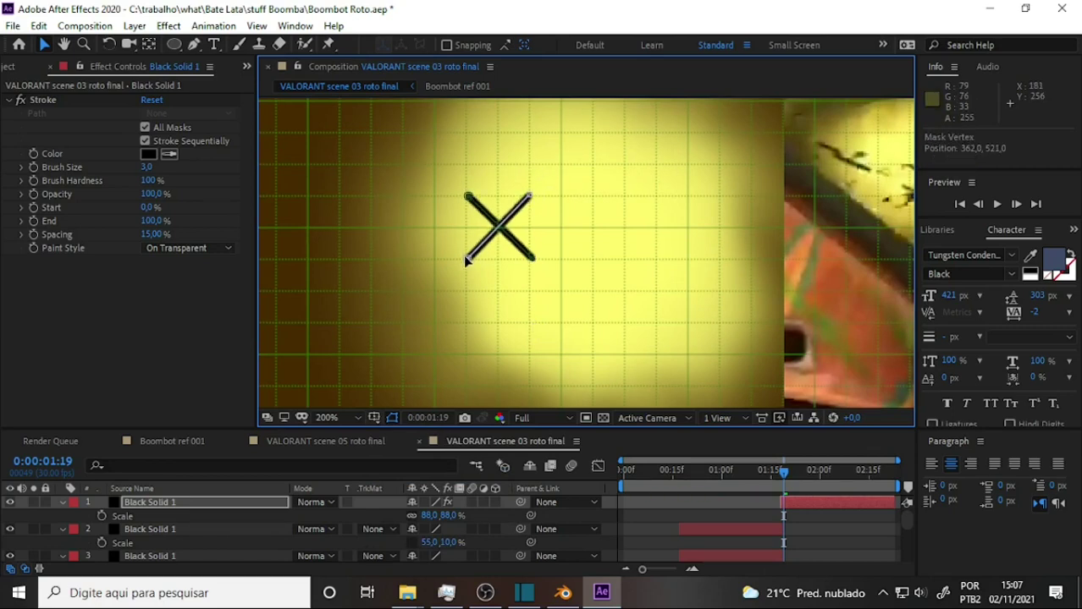
left_click(529, 263)
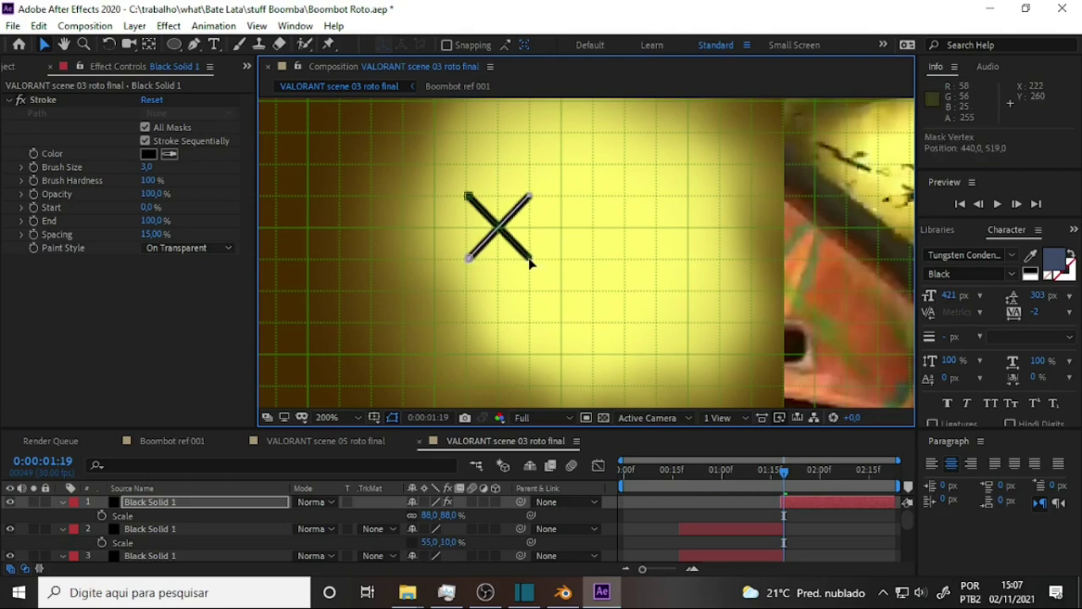
left_click(392, 418)
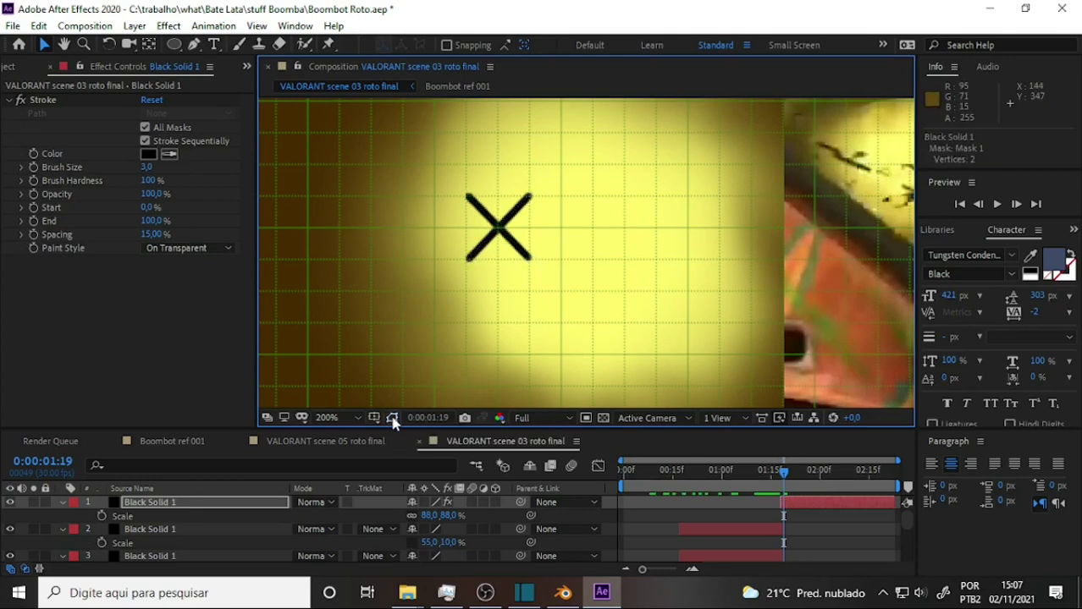
left_click(392, 418)
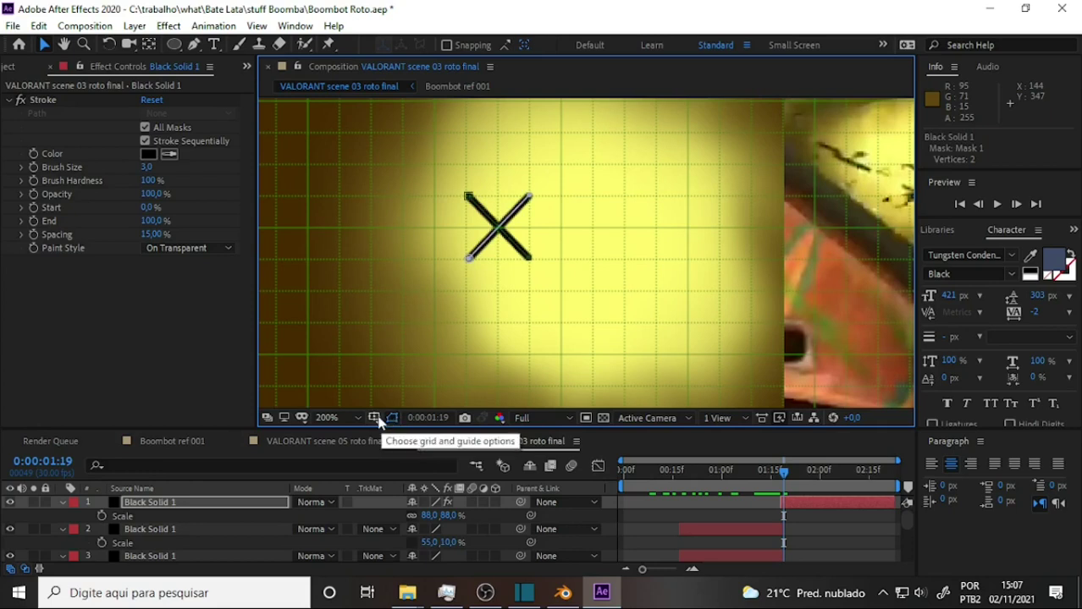
Turn the grid off, deselect the X eye layer, and switch to the OBS window.
left_click(373, 418)
left_click(411, 478)
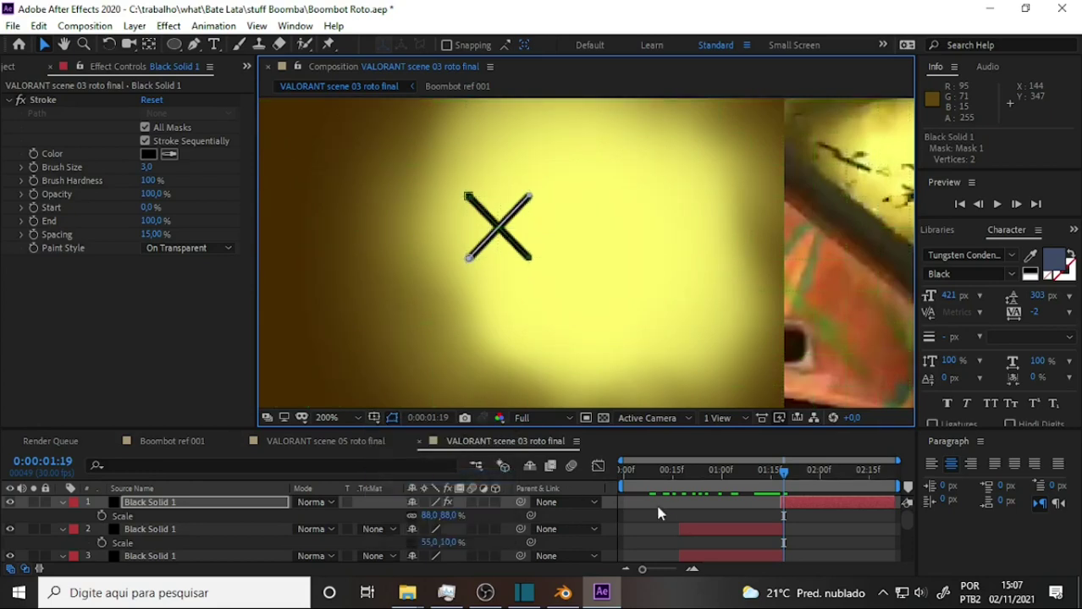
left_click(860, 538)
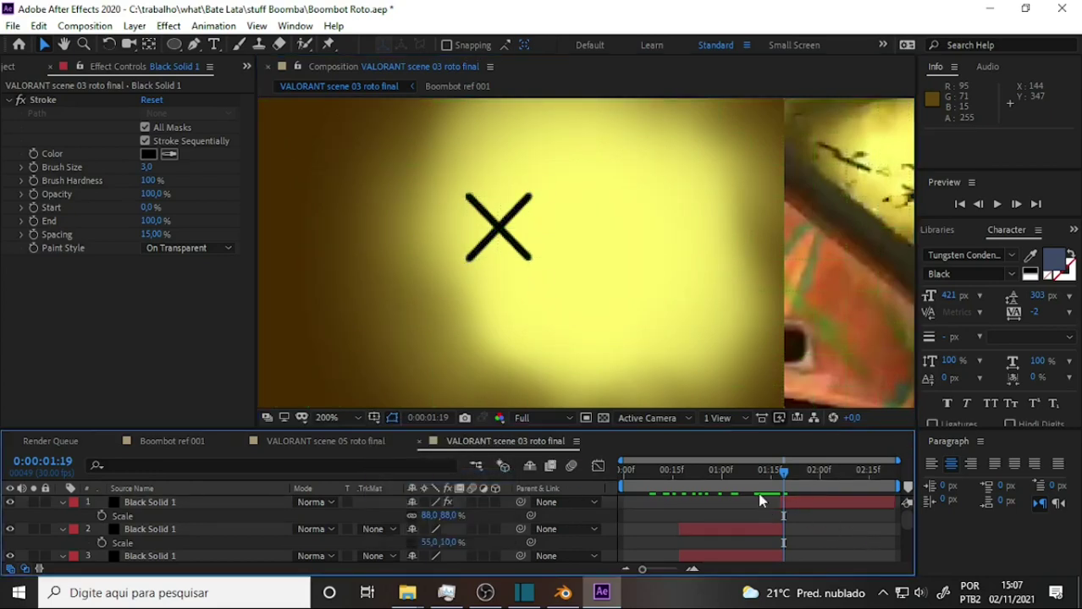
left_click(342, 418)
left_click(478, 595)
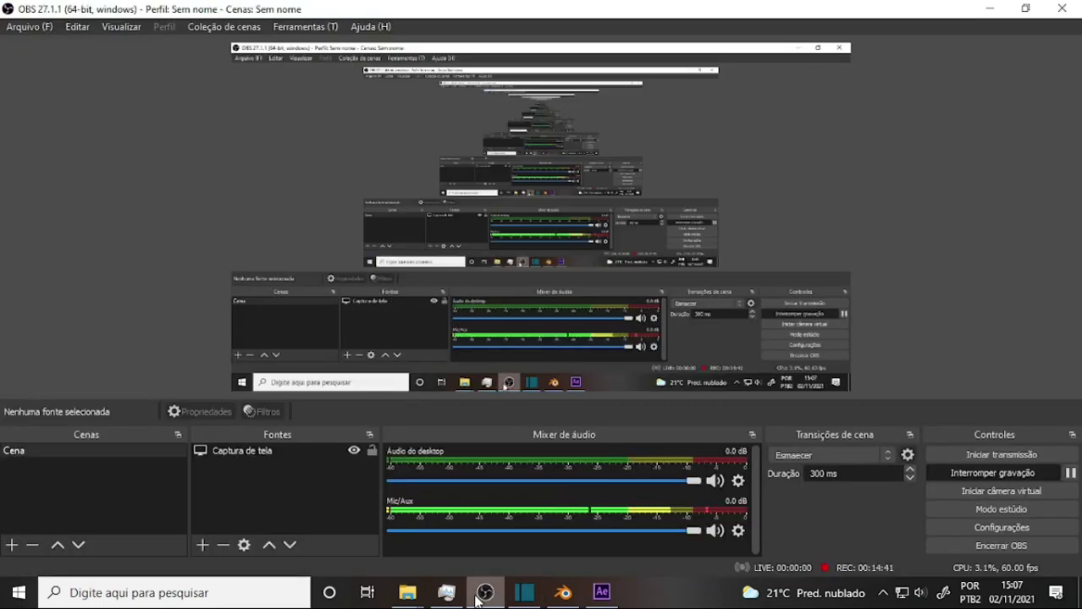